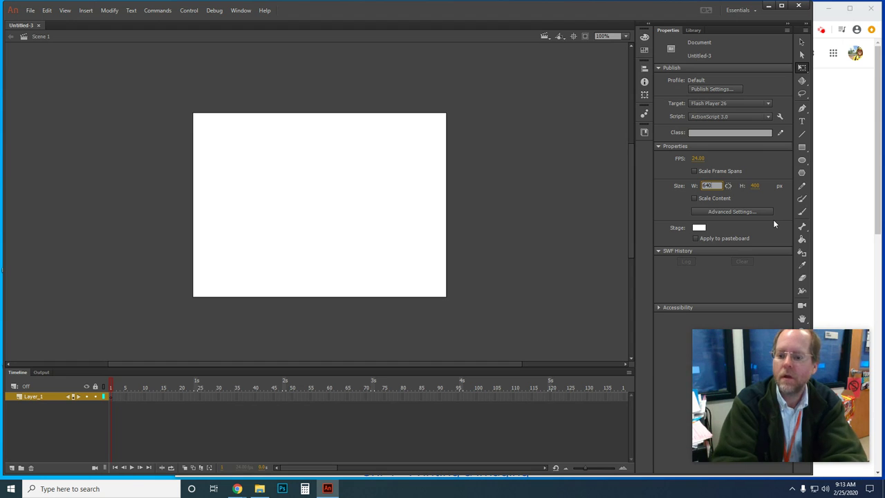
Set the stage size to 640 by 480 px and fit the stage in the window
{"action": "left_click", "coordinate": [752, 185]}
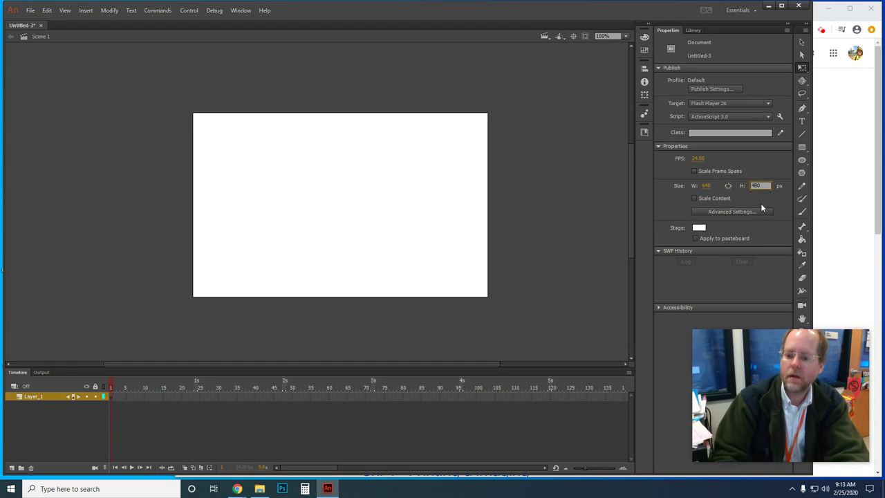
{"action": "key", "text": "Return"}
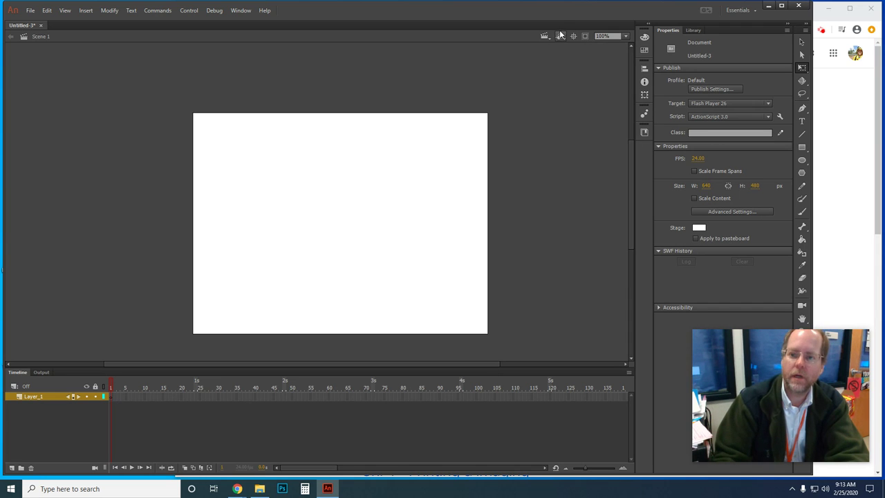
{"action": "left_click", "coordinate": [624, 36]}
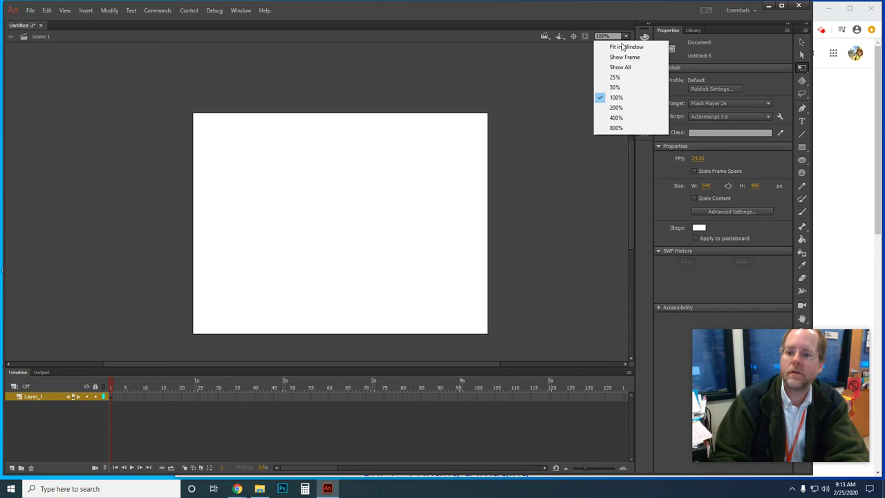
{"action": "left_click", "coordinate": [612, 108]}
{"action": "left_click", "coordinate": [625, 37]}
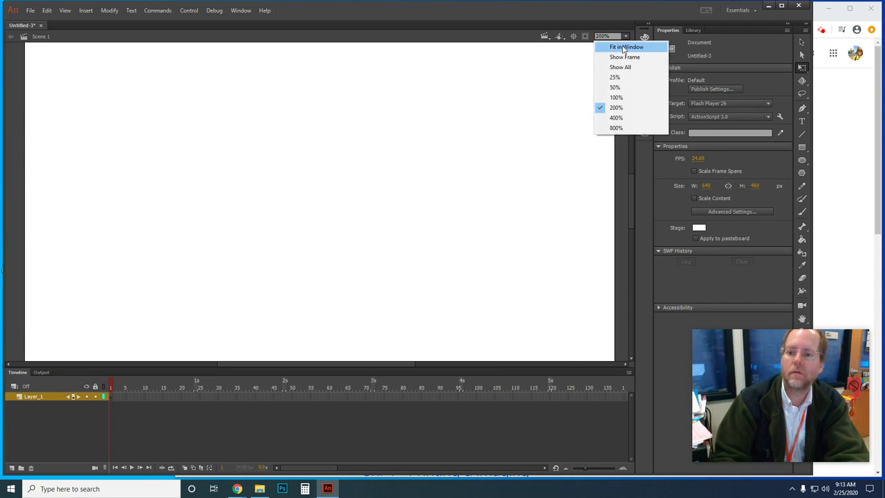
{"action": "left_click", "coordinate": [615, 44]}
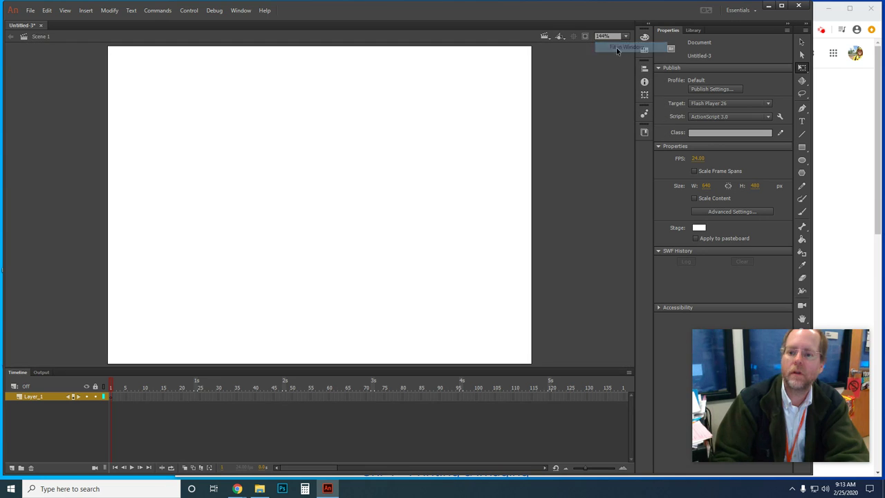
Rename Layer_1 as Background and add a layer named Evaporation above it
{"action": "double_click", "coordinate": [31, 394]}
{"action": "type", "text": "Background"}
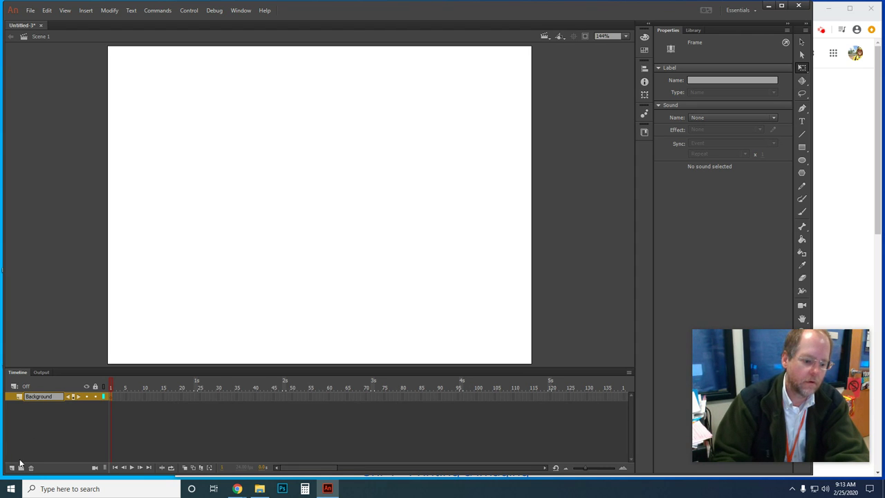
{"action": "left_click", "coordinate": [12, 468]}
{"action": "double_click", "coordinate": [31, 396]}
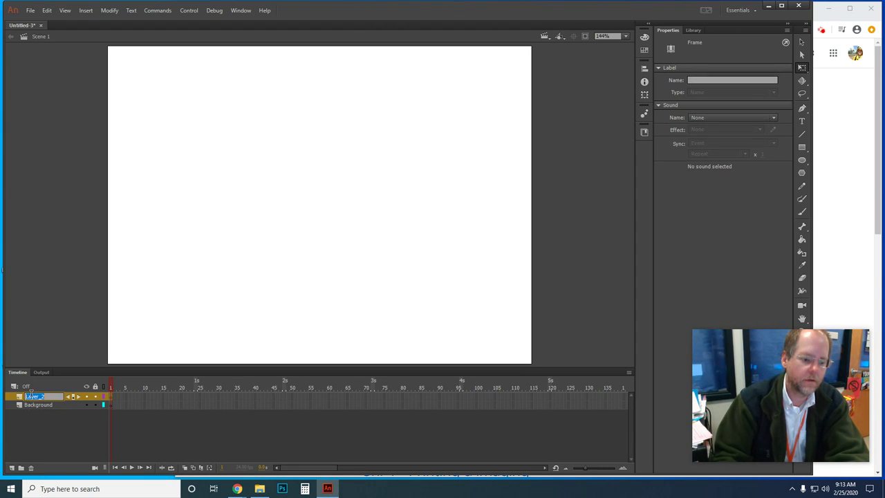
{"action": "type", "text": "Evaporation"}
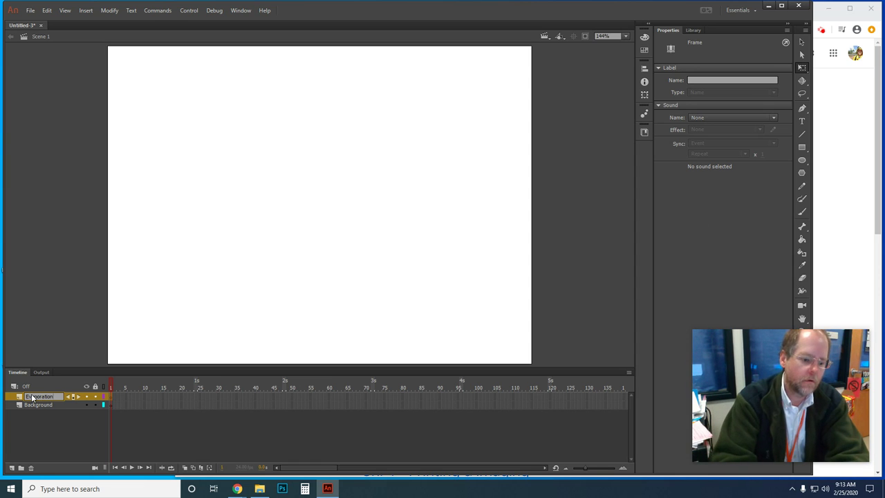
Add a layer named Transipiration above the Evaporation layer
{"action": "left_click", "coordinate": [11, 468]}
{"action": "double_click", "coordinate": [32, 398]}
{"action": "type", "text": "Trans"}
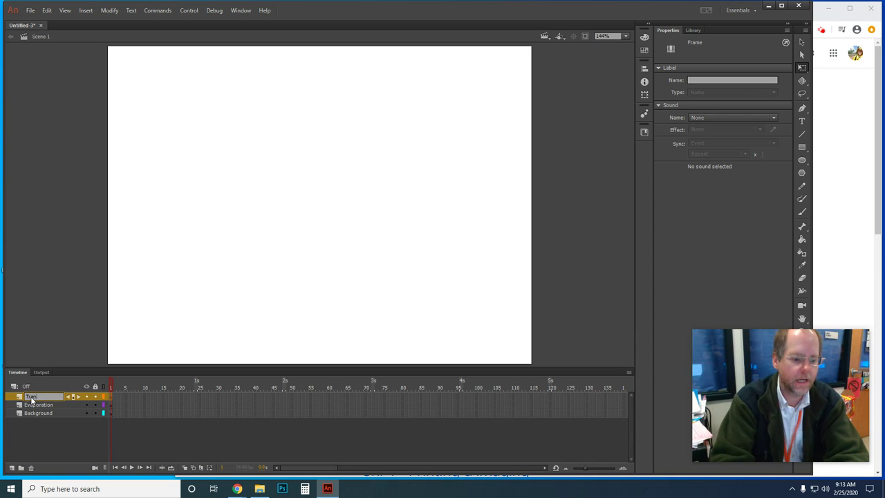
{"action": "type", "text": "piration"}
{"action": "key", "text": "Return"}
Add two more layers and rename the lower one, Layer_4, as Condensation
{"action": "left_click", "coordinate": [14, 468]}
{"action": "left_click", "coordinate": [14, 468]}
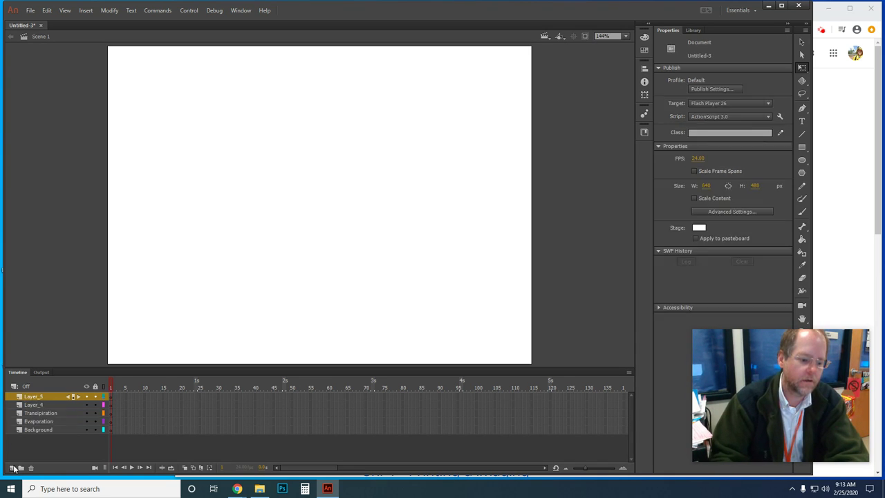
{"action": "double_click", "coordinate": [39, 406]}
{"action": "type", "text": "Conde"}
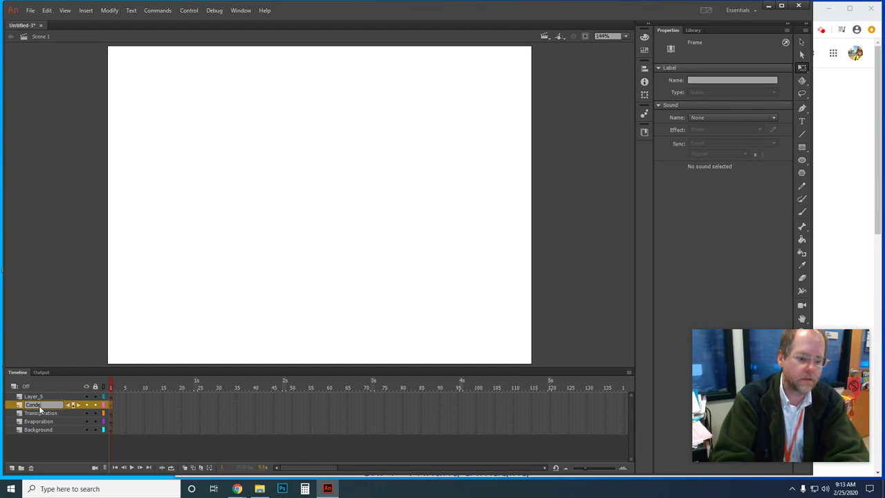
{"action": "type", "text": "nsation"}
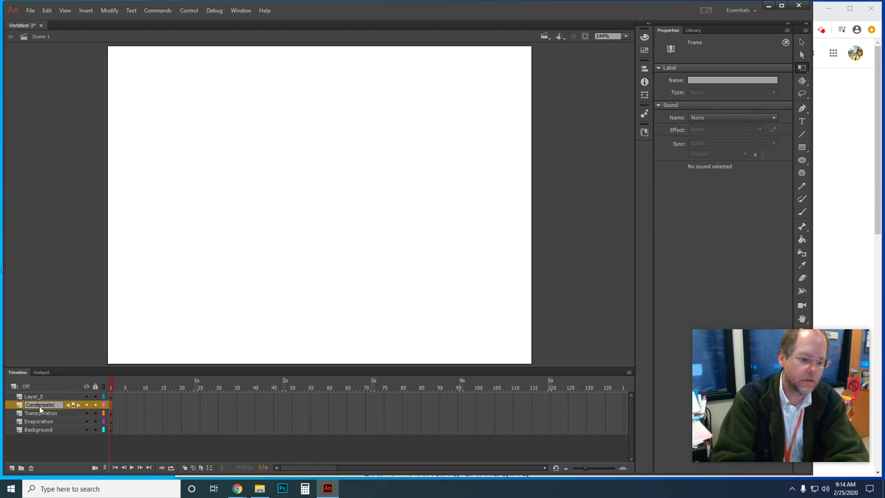
Add two layers directly above Condensation and rename the lower one, Layer_6, as Precipitation
{"action": "left_click", "coordinate": [12, 469]}
{"action": "left_click", "coordinate": [13, 470]}
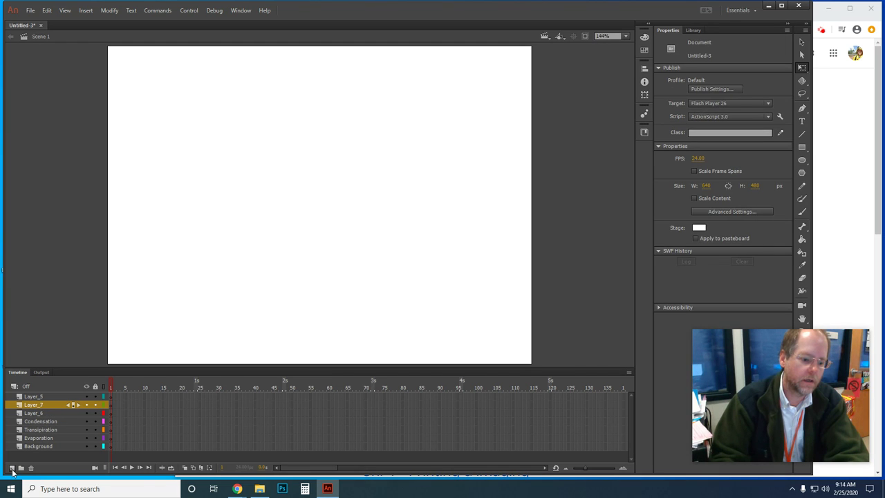
{"action": "left_click", "coordinate": [35, 413]}
{"action": "double_click", "coordinate": [34, 414]}
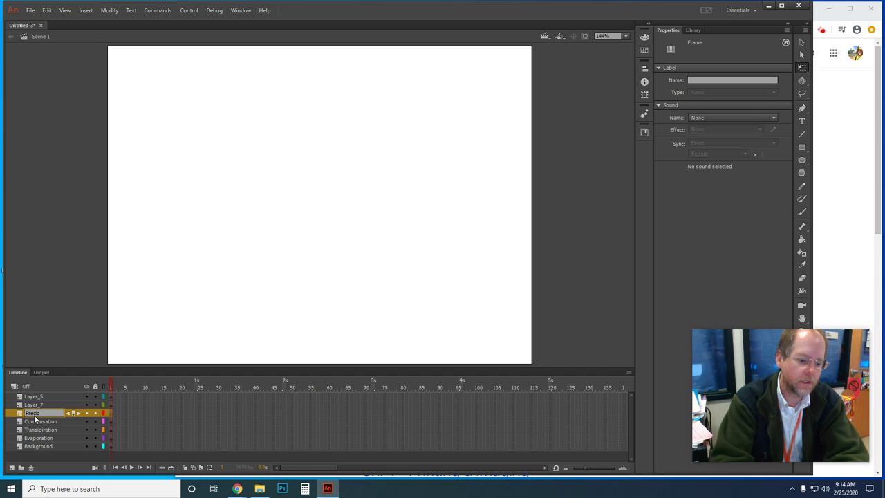
{"action": "type", "text": "Precipitation"}
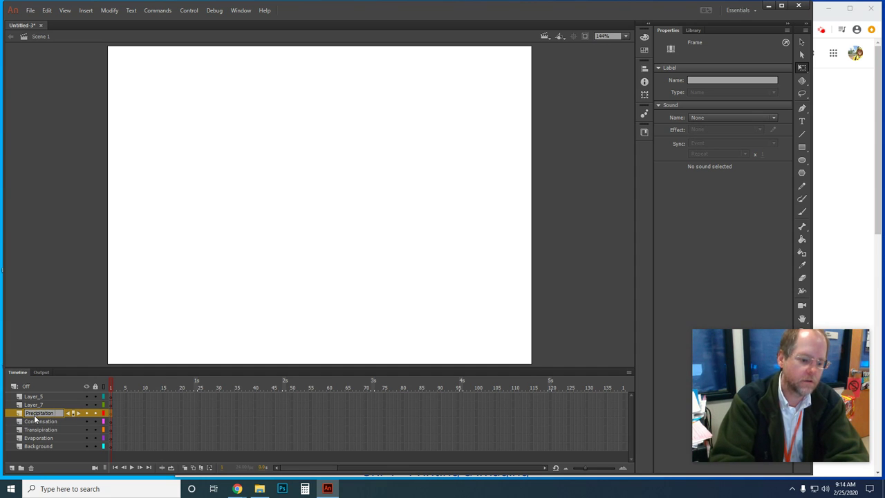
{"action": "key", "text": "Return"}
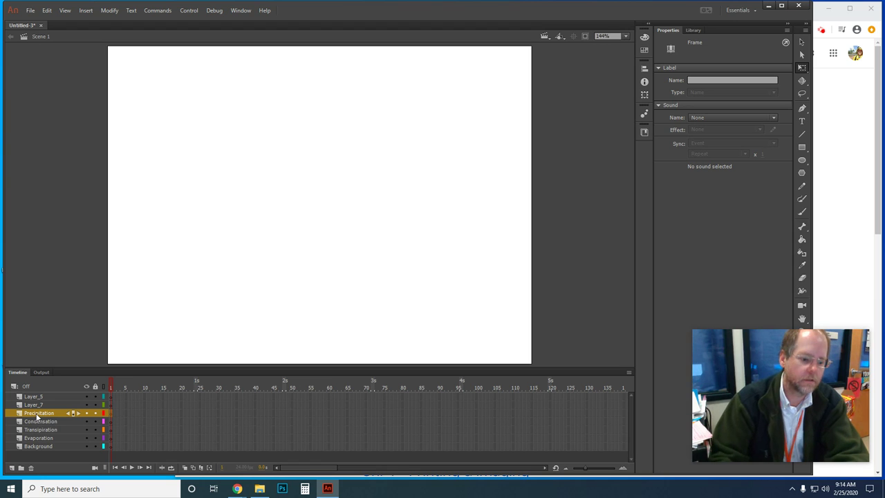
Rename Layer_7 as Run-off and delete the spare Layer_5
{"action": "double_click", "coordinate": [34, 405]}
{"action": "type", "text": "Gro"}
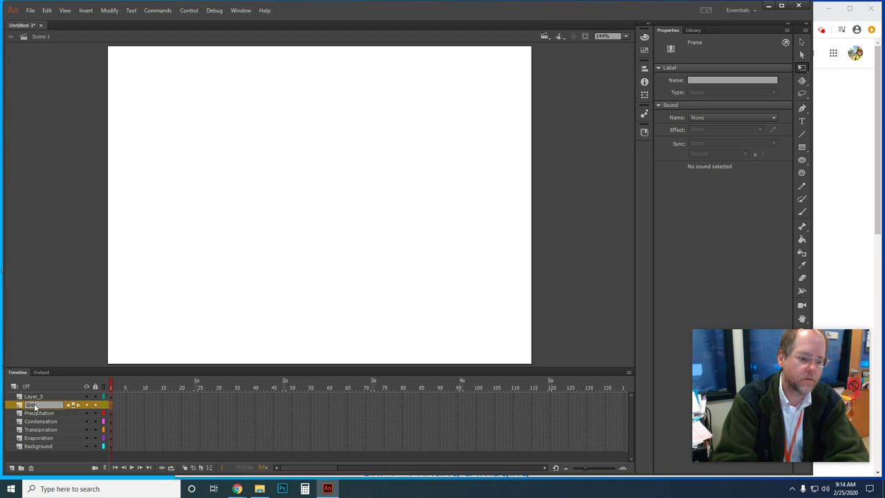
{"action": "type", "text": "und"}
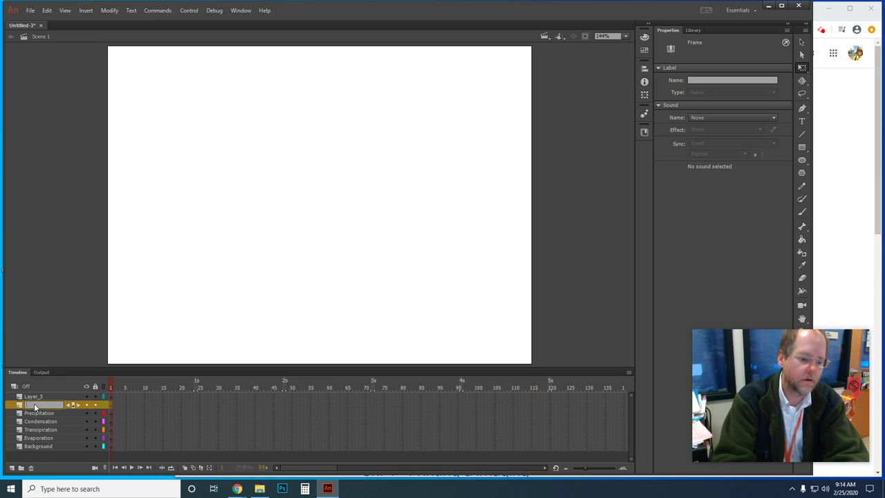
{"action": "type", "text": "Ru"}
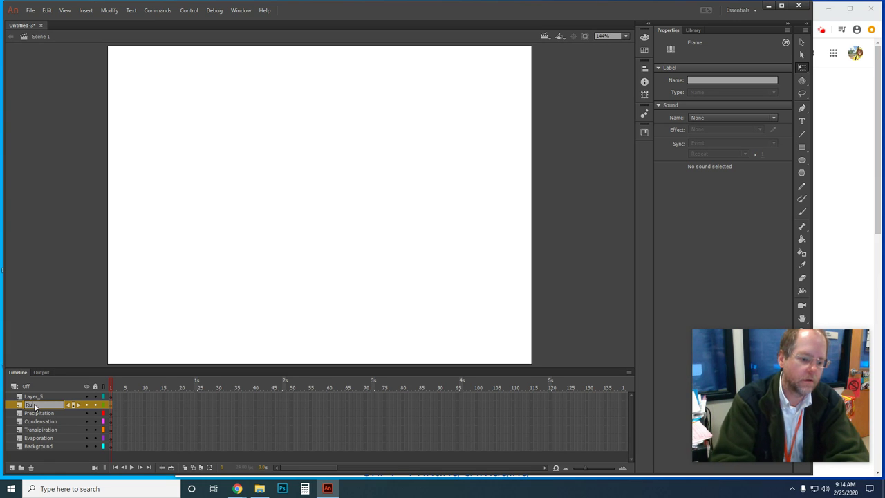
{"action": "type", "text": "n-off"}
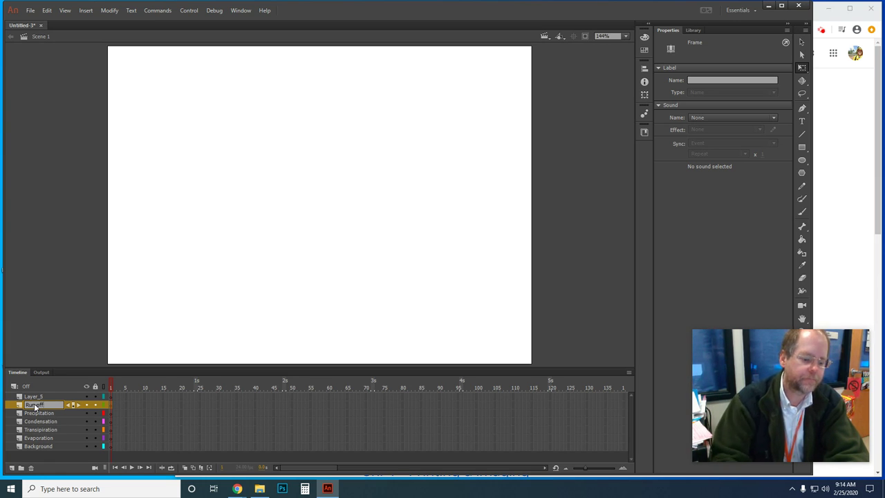
{"action": "left_click", "coordinate": [47, 452]}
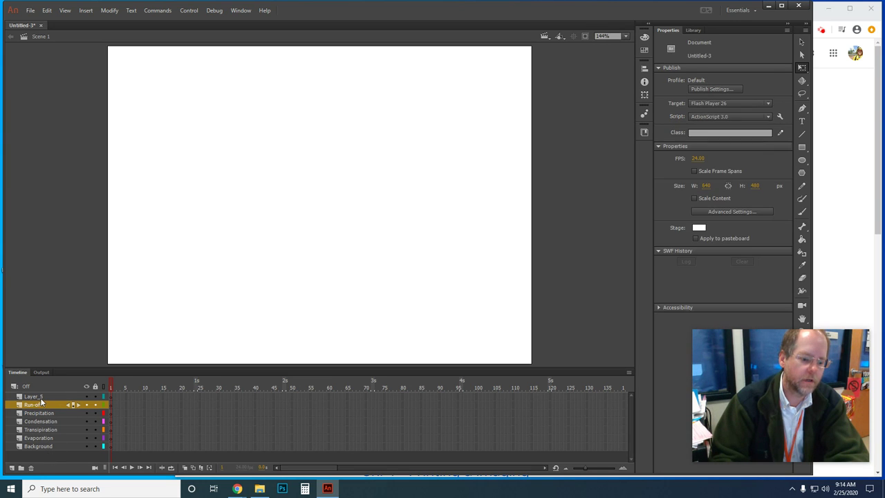
{"action": "left_click", "coordinate": [39, 397]}
{"action": "left_click", "coordinate": [30, 468]}
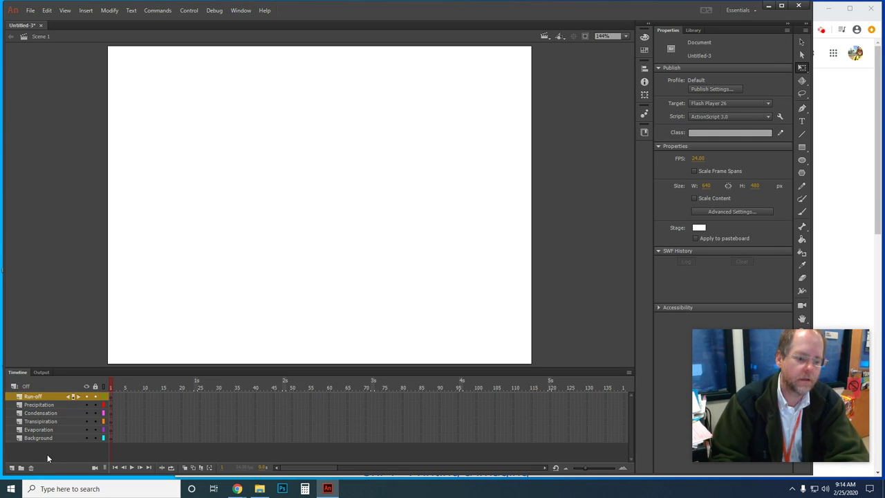
Make the Background layer active and set up the PolyStar tool for a six-sided polygon
{"action": "left_click", "coordinate": [35, 437]}
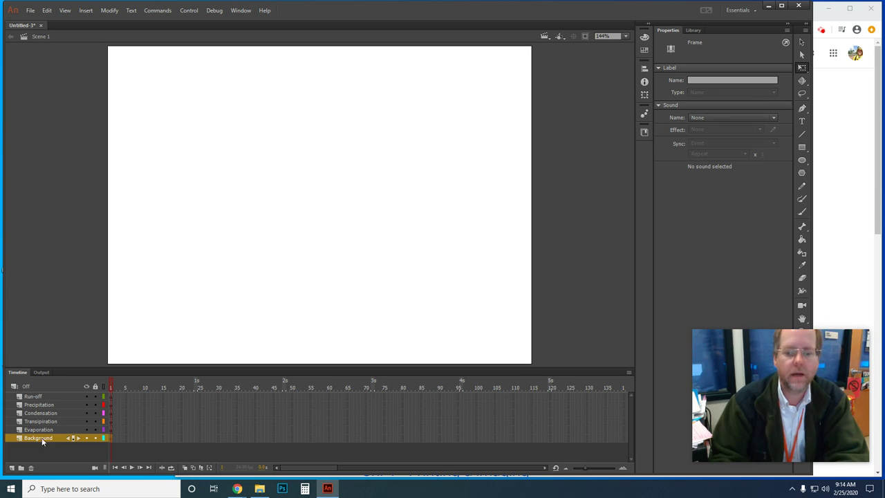
{"action": "left_click_drag", "start_coordinate": [781, 336], "coordinate": [686, 343]}
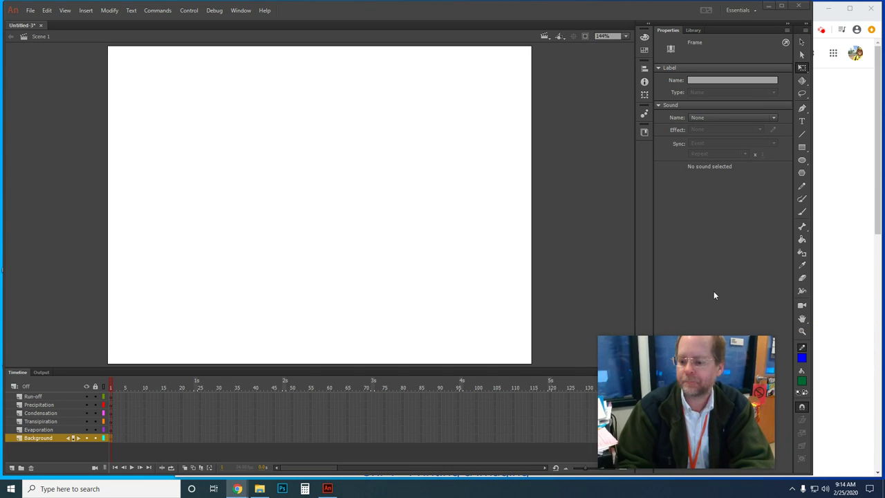
{"action": "left_click", "coordinate": [802, 174]}
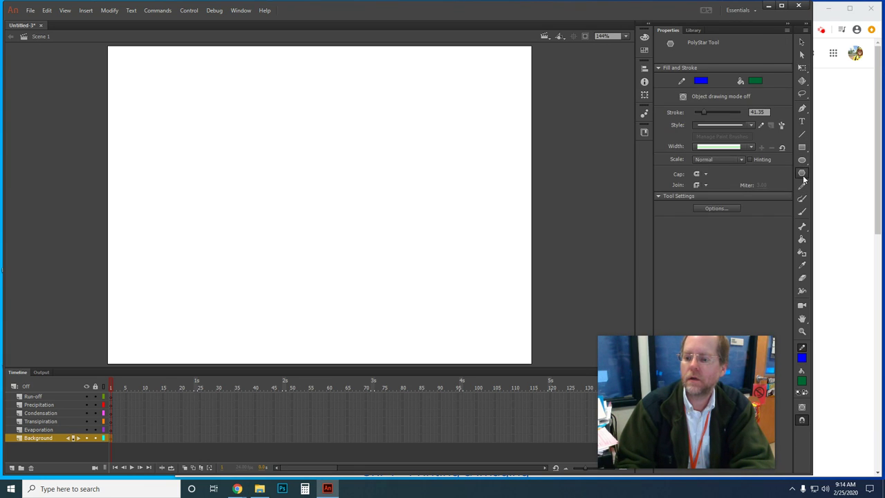
{"action": "left_click", "coordinate": [715, 208]}
{"action": "type", "text": "6"}
{"action": "left_click", "coordinate": [445, 221]}
{"action": "left_click", "coordinate": [466, 220]}
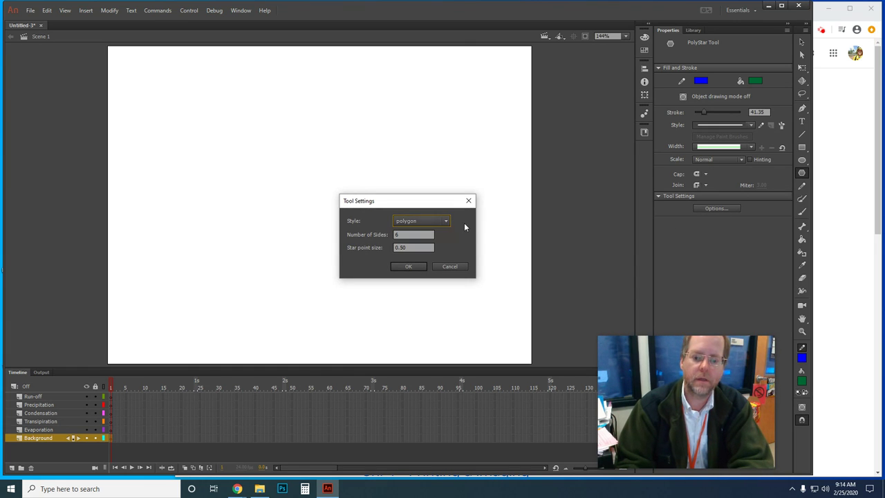
{"action": "left_click", "coordinate": [409, 266]}
Set the PolyStar stroke to golden brown and the fill to a lighter reddish brown
{"action": "left_click", "coordinate": [701, 81]}
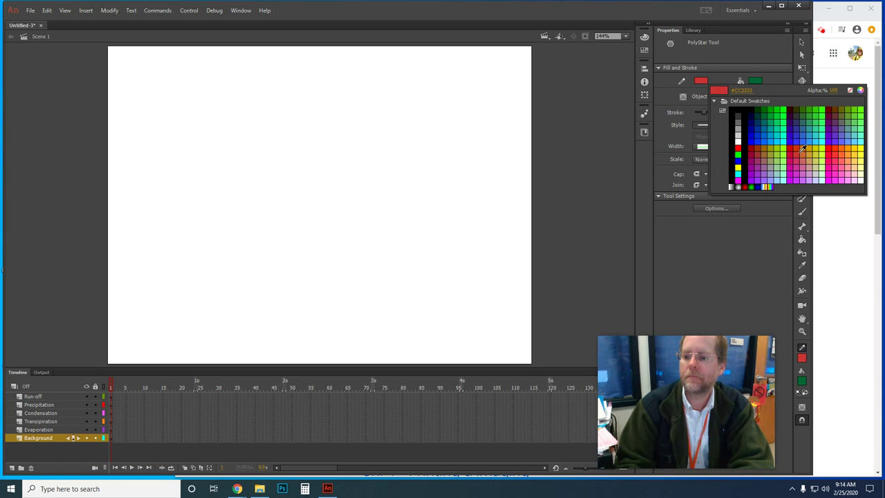
{"action": "left_click", "coordinate": [767, 148]}
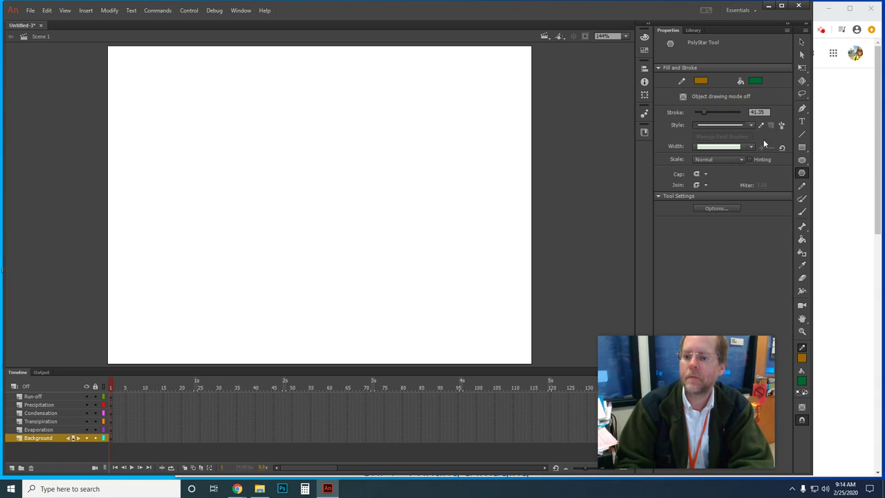
{"action": "left_click", "coordinate": [755, 82]}
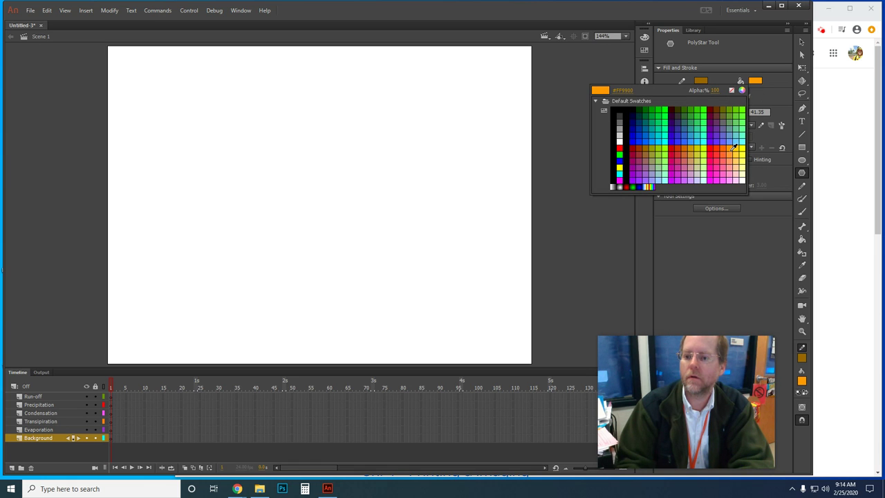
{"action": "left_click", "coordinate": [650, 150]}
Try out a hexagon in the upper-right corner of the stage and undo it
{"action": "left_click_drag", "start_coordinate": [470, 112], "coordinate": [434, 155]}
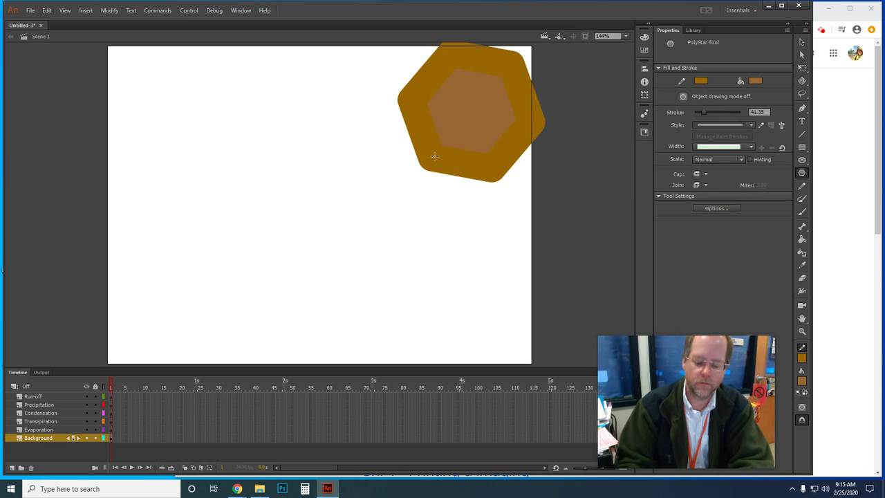
{"action": "key", "text": "ctrl+z"}
Set the PolyStar polygon to 3 sides and draw an upright triangle in the stage's upper-right corner
{"action": "left_click", "coordinate": [716, 208]}
{"action": "double_click", "coordinate": [414, 234]}
{"action": "type", "text": "3"}
{"action": "left_click", "coordinate": [421, 266]}
{"action": "mouse_move", "coordinate": [461, 119]}
{"action": "left_mouse_down"}
{"action": "mouse_move", "coordinate": [442, 152]}
{"action": "mouse_move", "coordinate": [412, 148]}
{"action": "left_mouse_up"}
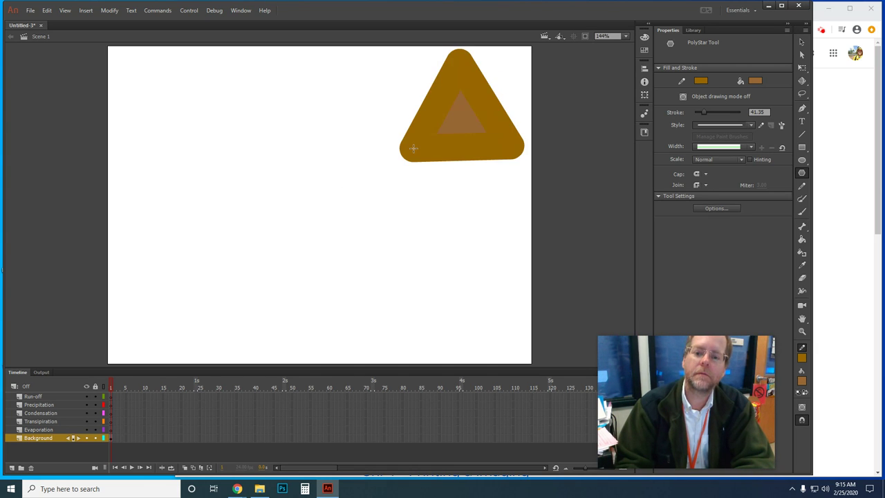
Try to move the triangle downward with the Selection tool and undo the change
{"action": "left_click", "coordinate": [802, 41]}
{"action": "left_click_drag", "start_coordinate": [498, 116], "coordinate": [492, 189]}
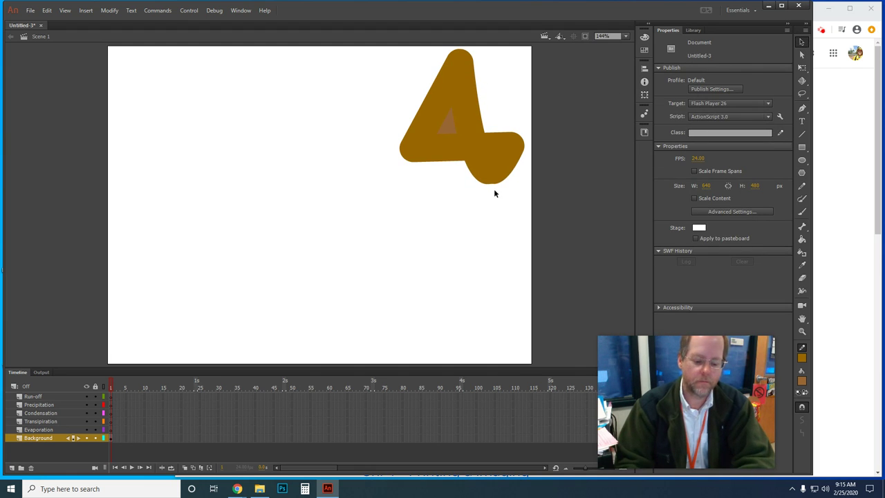
{"action": "key", "text": "ctrl+z"}
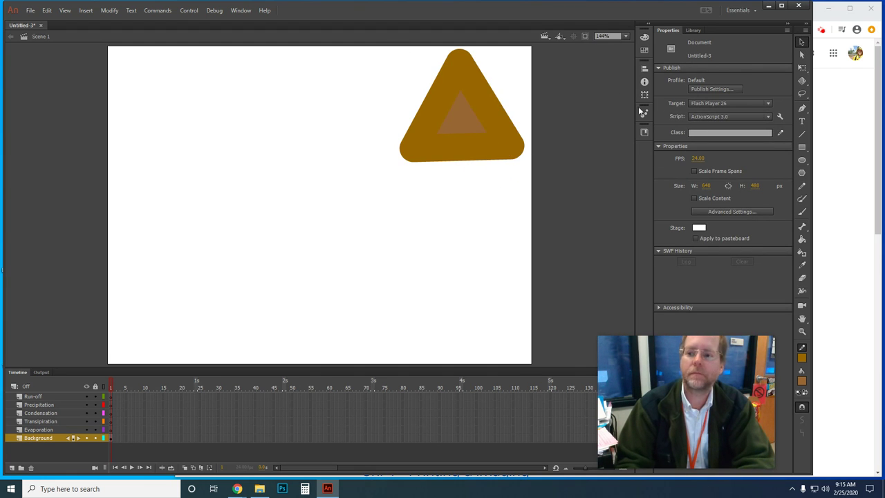
Convert the whole triangle, stroke and fill included, to a Movie Clip symbol named Mountain
{"action": "left_click_drag", "start_coordinate": [409, 189], "coordinate": [535, 46]}
{"action": "left_click", "coordinate": [138, 58]}
{"action": "left_click", "coordinate": [109, 11]}
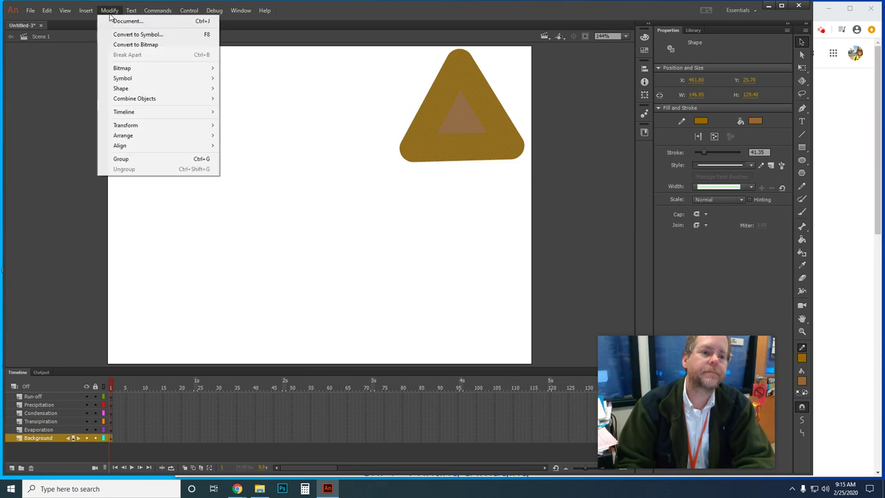
{"action": "left_click", "coordinate": [134, 34]}
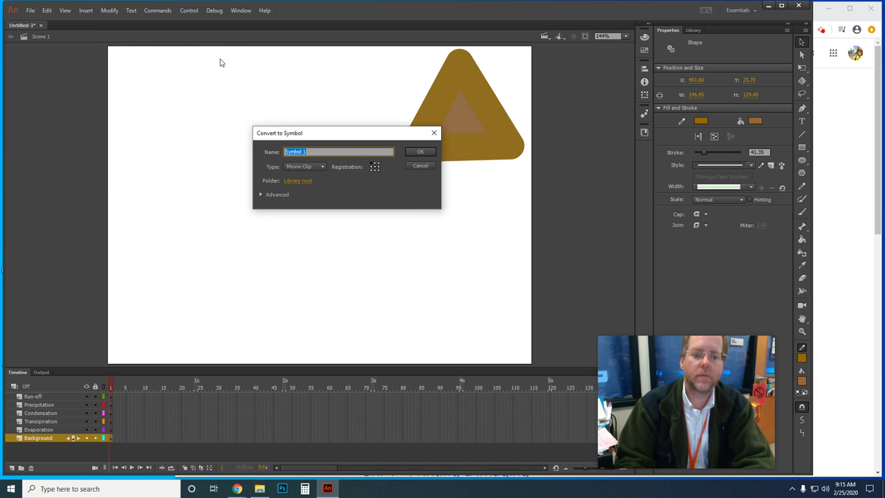
{"action": "type", "text": "Mountain"}
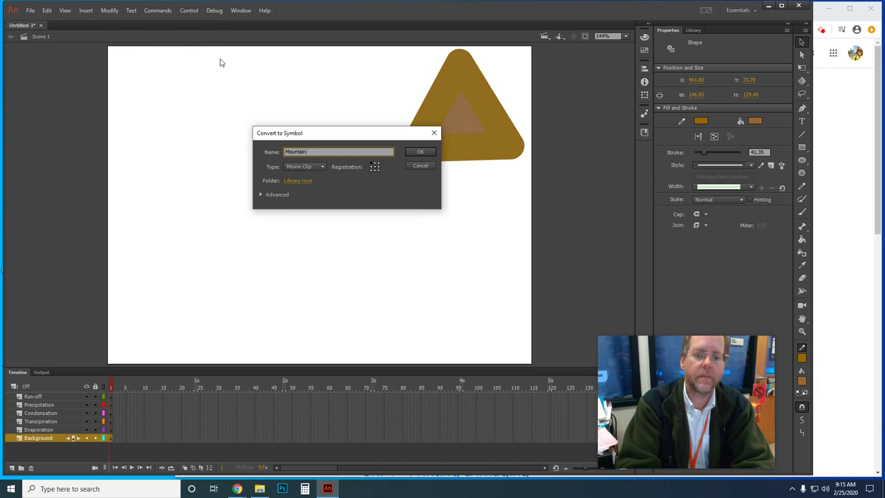
{"action": "key", "text": "Return"}
Move the mountain to the stage's right half and paste three copies, arranging all four as an overlapping range descending to the right
{"action": "left_click_drag", "start_coordinate": [488, 145], "coordinate": [461, 232]}
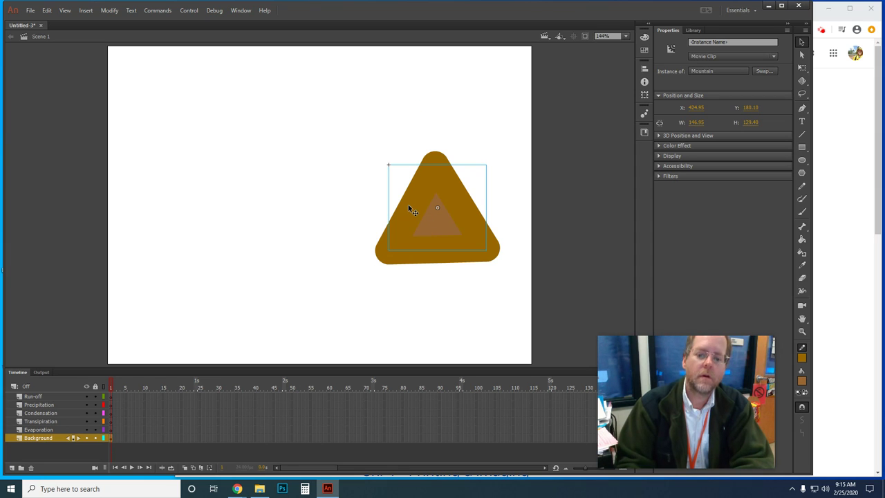
{"action": "key", "text": "ctrl+v"}
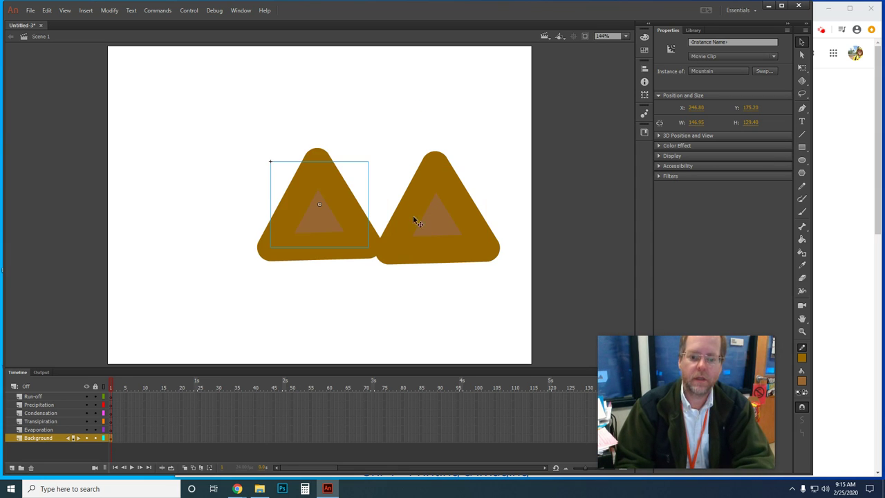
{"action": "left_click_drag", "start_coordinate": [325, 225], "coordinate": [385, 192]}
{"action": "key", "text": "ctrl+v"}
{"action": "left_click_drag", "start_coordinate": [338, 210], "coordinate": [333, 142]}
{"action": "left_click", "coordinate": [310, 257]}
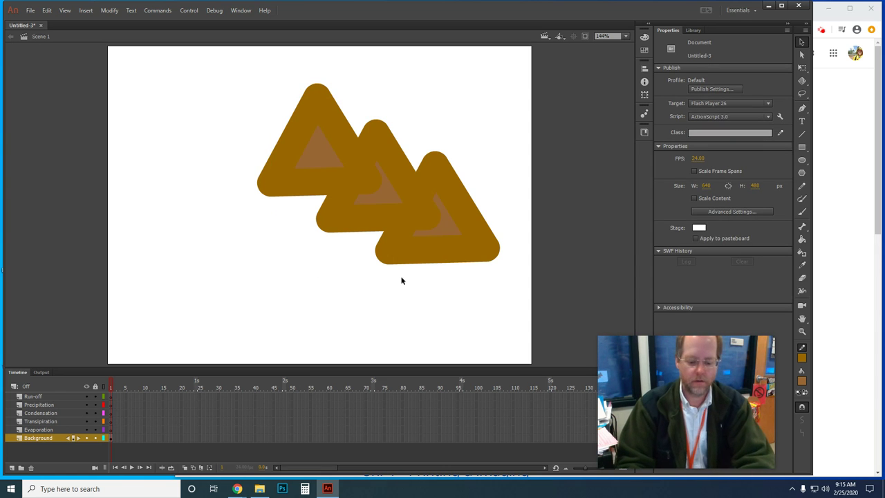
{"action": "key", "text": "ctrl+v"}
{"action": "left_click_drag", "start_coordinate": [327, 231], "coordinate": [503, 258]}
{"action": "left_click", "coordinate": [354, 317]}
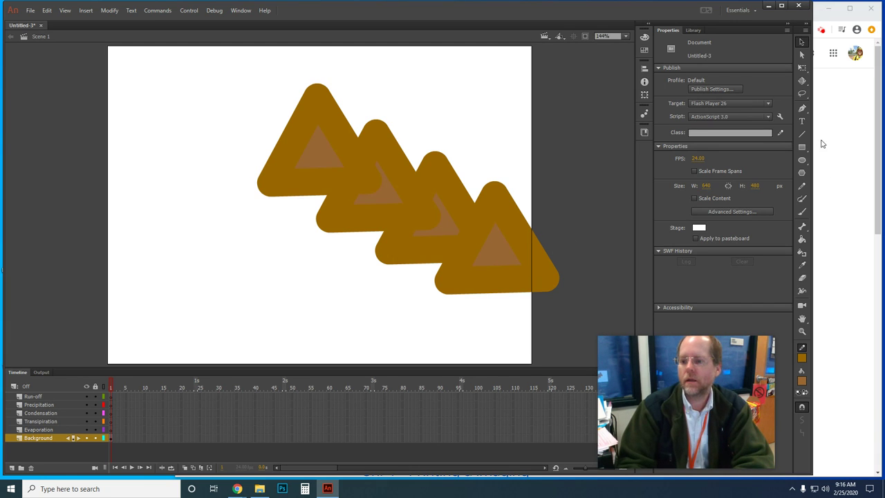
Set the Pencil tool to a dark green stroke with a size of 15
{"action": "left_click", "coordinate": [801, 185]}
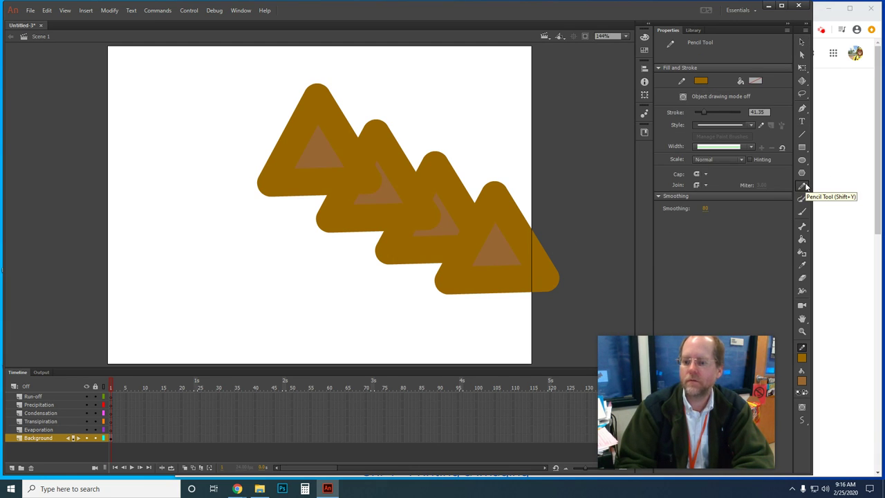
{"action": "left_click", "coordinate": [701, 81]}
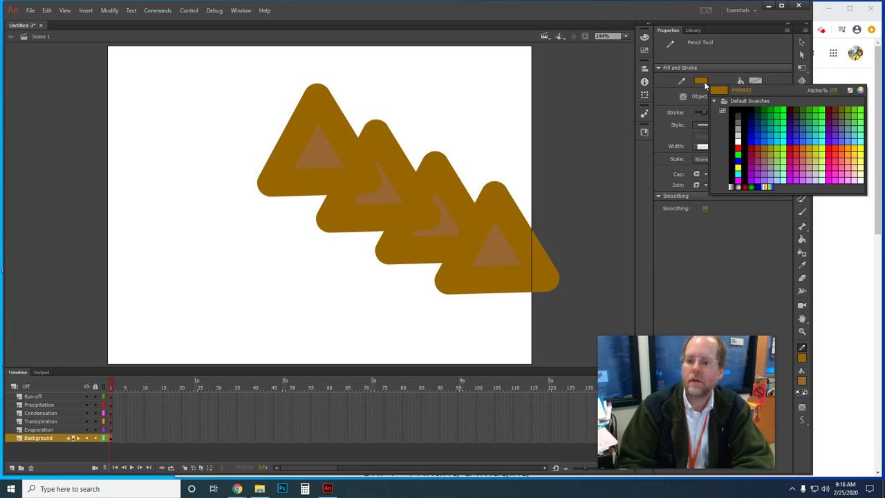
{"action": "left_click", "coordinate": [764, 114]}
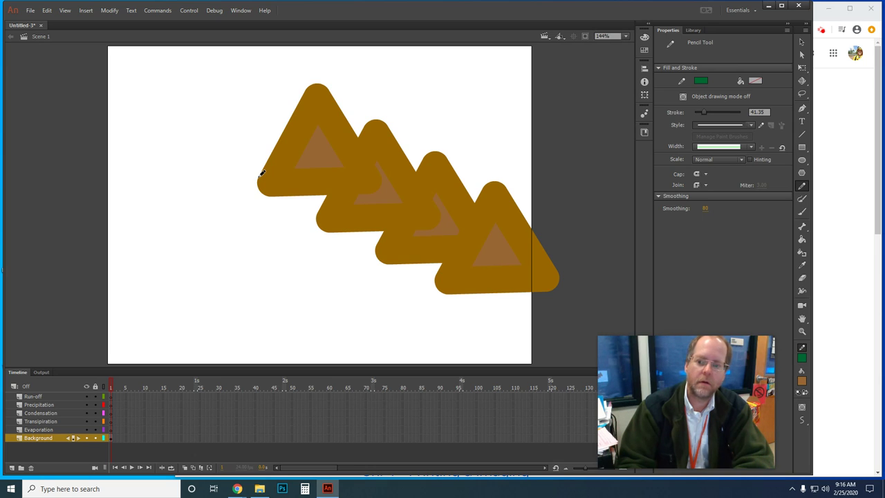
{"action": "left_click_drag", "start_coordinate": [702, 111], "coordinate": [700, 115]}
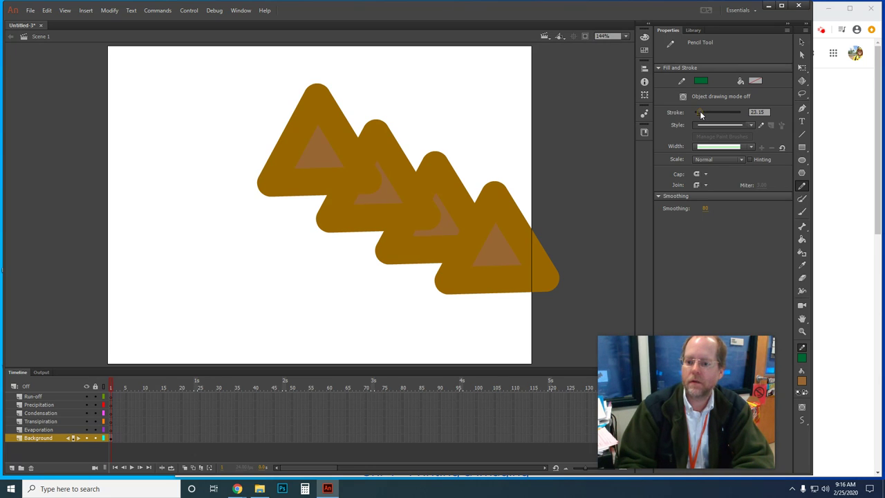
{"action": "left_click", "coordinate": [758, 112]}
{"action": "type", "text": "15"}
{"action": "key", "text": "Return"}
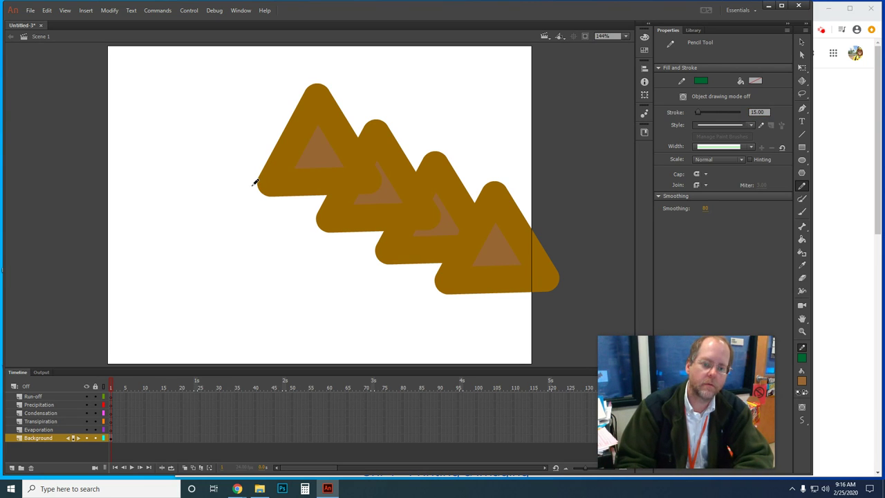
On the Background layer, draw a closed green land outline along the mountain bases and down to the stage's lower-right corner
{"action": "left_click", "coordinate": [111, 438]}
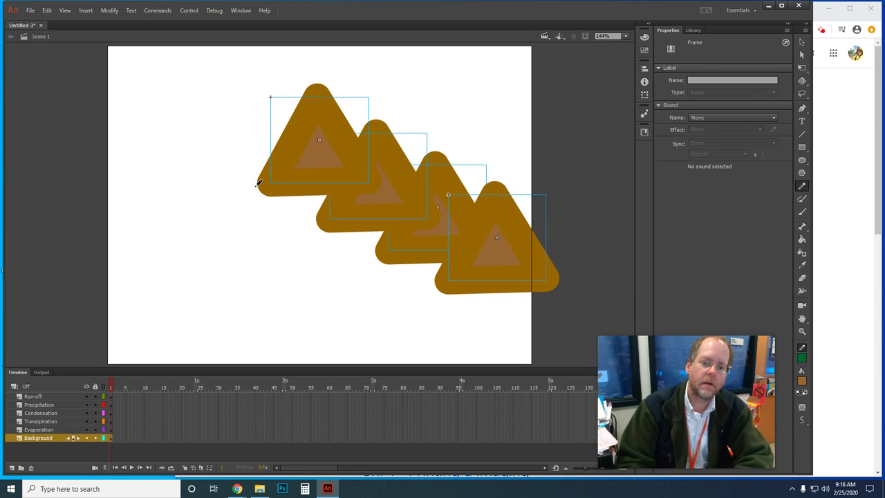
{"action": "left_click_drag", "start_coordinate": [255, 181], "coordinate": [186, 194]}
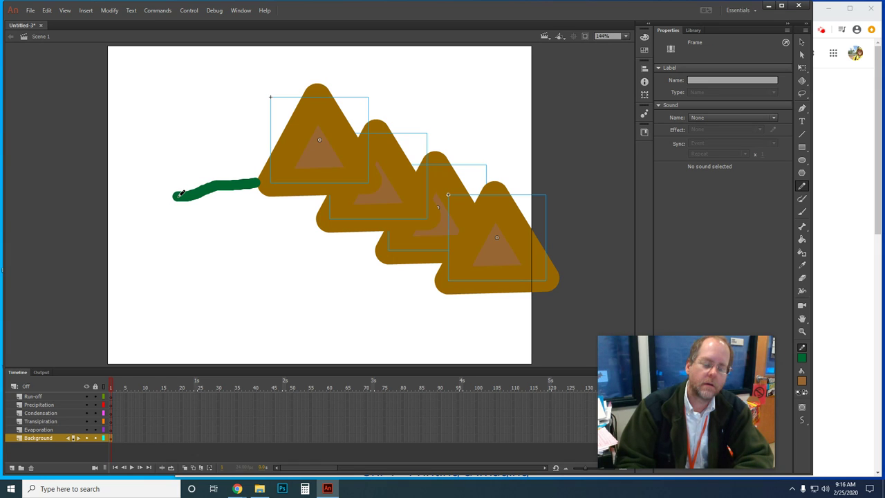
{"action": "mouse_move", "coordinate": [181, 194]}
{"action": "left_mouse_down"}
{"action": "mouse_move", "coordinate": [262, 261]}
{"action": "mouse_move", "coordinate": [434, 358]}
{"action": "mouse_move", "coordinate": [535, 360]}
{"action": "left_mouse_up"}
{"action": "mouse_move", "coordinate": [542, 317]}
{"action": "left_mouse_down"}
{"action": "mouse_move", "coordinate": [538, 293]}
{"action": "mouse_move", "coordinate": [444, 288]}
{"action": "mouse_move", "coordinate": [446, 265]}
{"action": "mouse_move", "coordinate": [386, 261]}
{"action": "mouse_move", "coordinate": [378, 250]}
{"action": "mouse_move", "coordinate": [385, 236]}
{"action": "mouse_move", "coordinate": [326, 228]}
{"action": "mouse_move", "coordinate": [319, 220]}
{"action": "mouse_move", "coordinate": [330, 194]}
{"action": "mouse_move", "coordinate": [260, 187]}
{"action": "left_mouse_up"}
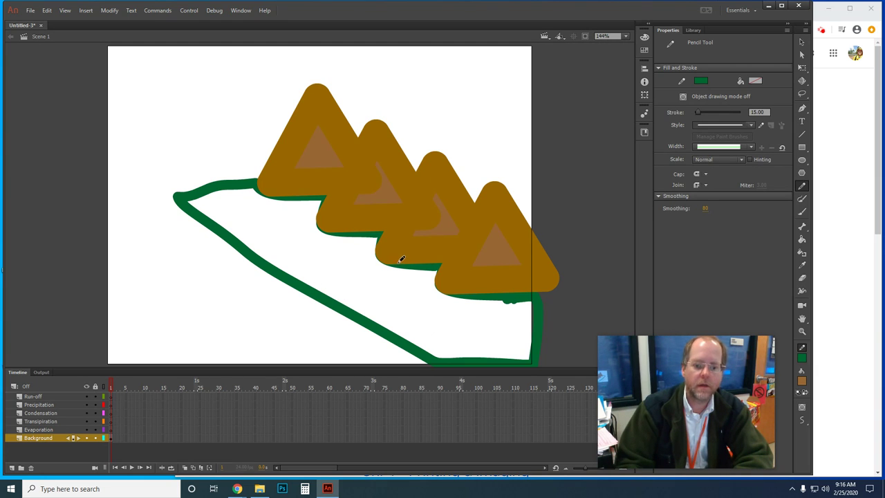
Draw a narrow closed golden yellow beach outline along the land's lower-left edge
{"action": "left_click", "coordinate": [703, 82]}
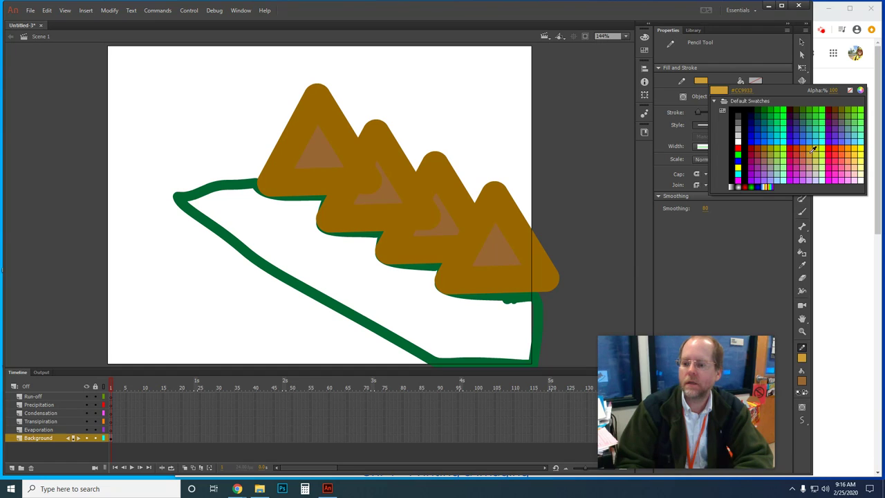
{"action": "left_click", "coordinate": [857, 150]}
{"action": "mouse_move", "coordinate": [178, 194]}
{"action": "left_mouse_down"}
{"action": "mouse_move", "coordinate": [188, 239]}
{"action": "mouse_move", "coordinate": [336, 340]}
{"action": "mouse_move", "coordinate": [382, 363]}
{"action": "mouse_move", "coordinate": [427, 363]}
{"action": "mouse_move", "coordinate": [242, 252]}
{"action": "mouse_move", "coordinate": [177, 194]}
{"action": "left_mouse_up"}
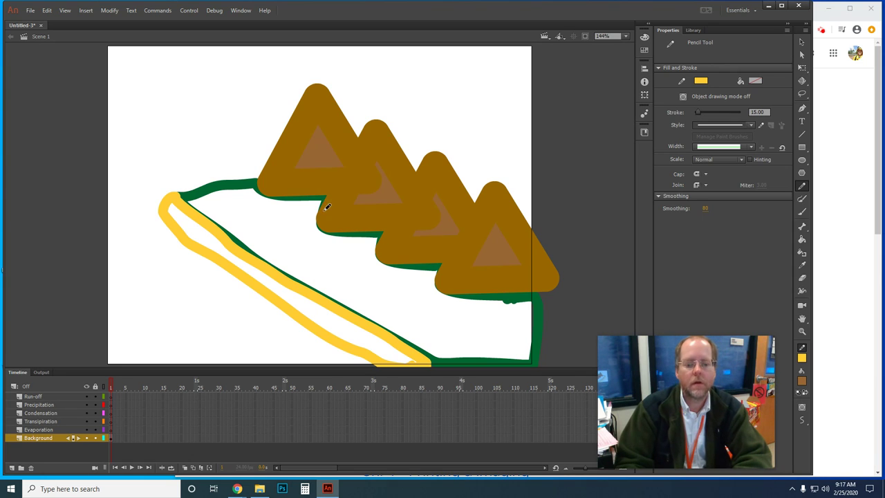
Draw a curved dark blue river stroke from between the third and fourth mountains down onto the land
{"action": "left_click", "coordinate": [700, 81]}
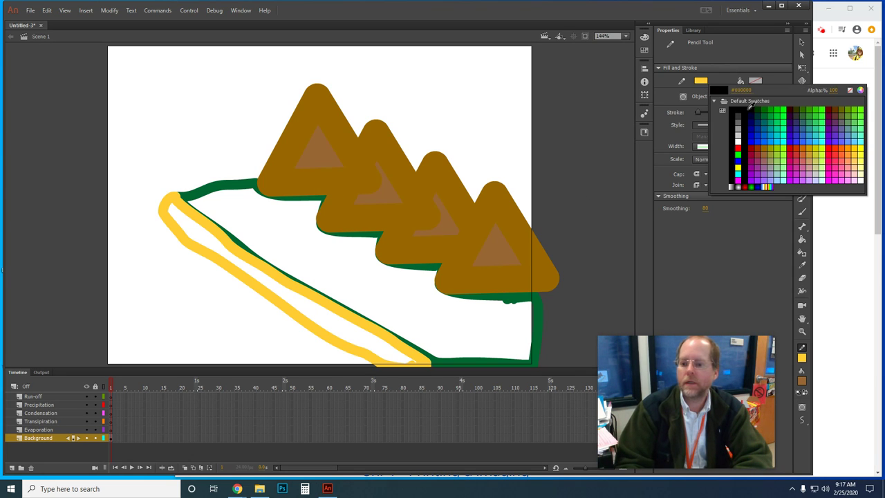
{"action": "left_click", "coordinate": [755, 133]}
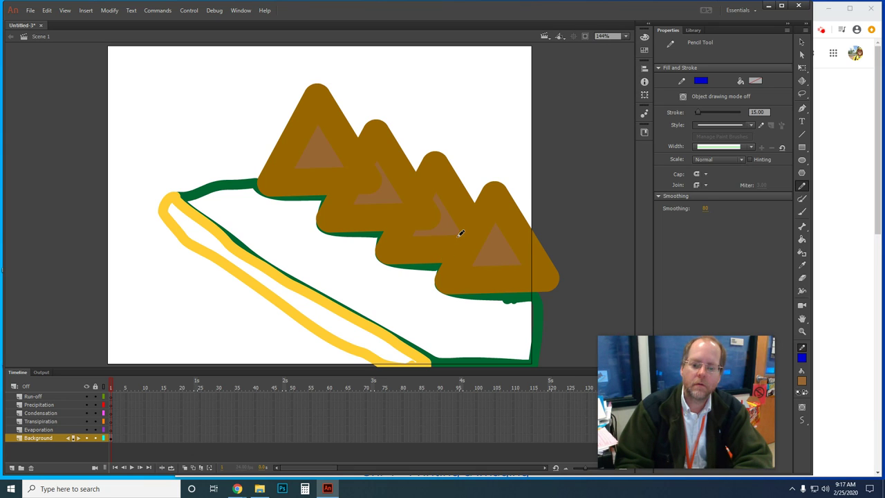
{"action": "mouse_move", "coordinate": [462, 233]}
{"action": "left_mouse_down"}
{"action": "mouse_move", "coordinate": [437, 273]}
{"action": "mouse_move", "coordinate": [393, 290]}
{"action": "left_mouse_up"}
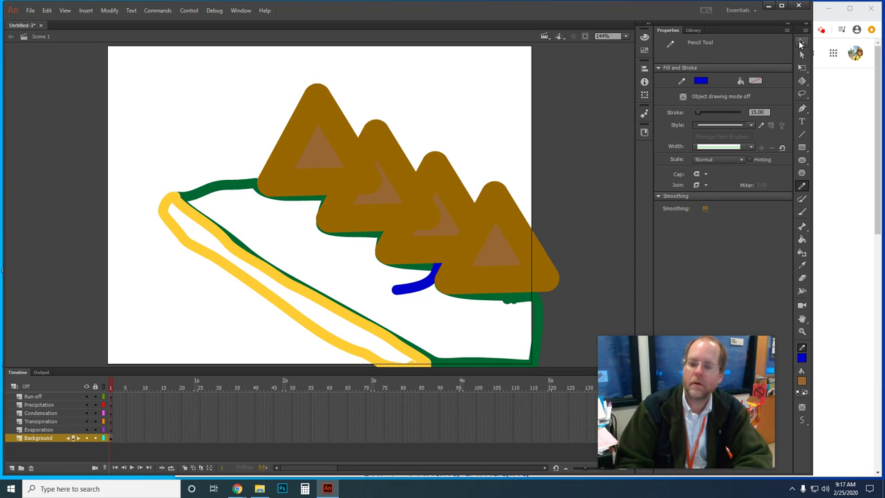
Select the exposed part of the blue river stroke and nudge it slightly
{"action": "left_click", "coordinate": [801, 43]}
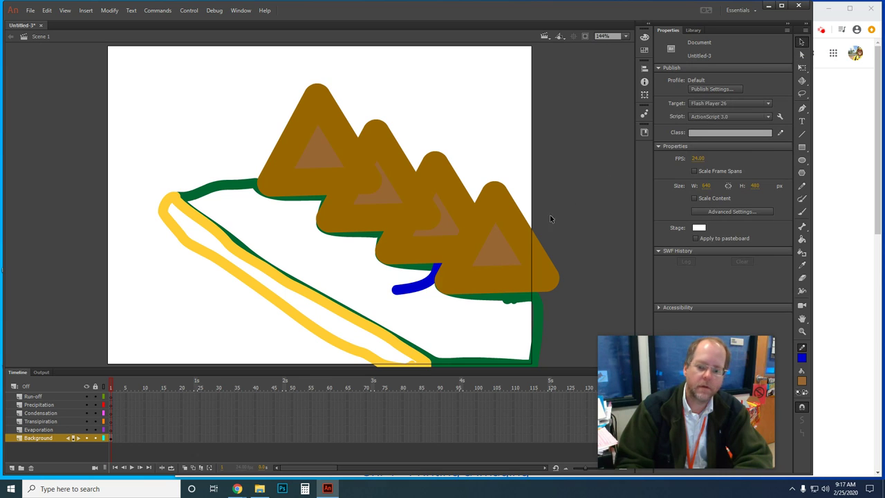
{"action": "left_click", "coordinate": [426, 282]}
{"action": "left_click_drag", "start_coordinate": [433, 287], "coordinate": [427, 287]}
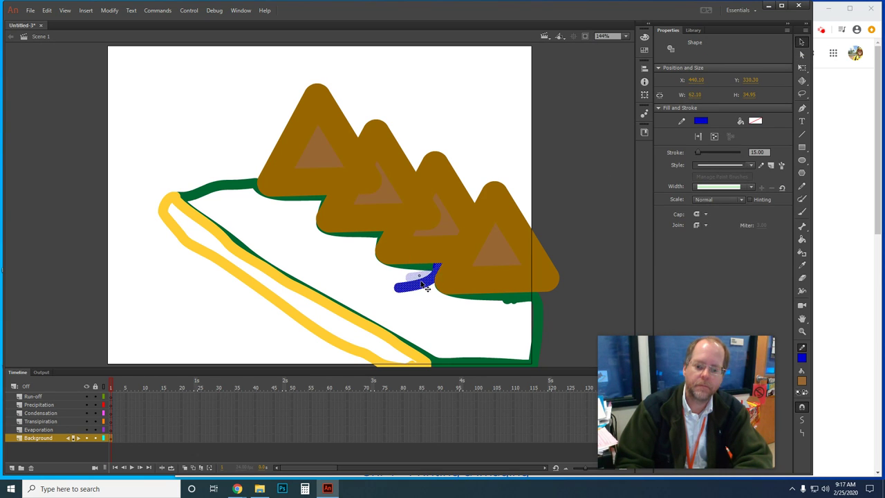
Send the third mountain in the range to the back
{"action": "left_click", "coordinate": [437, 247]}
{"action": "right_click", "coordinate": [437, 246]}
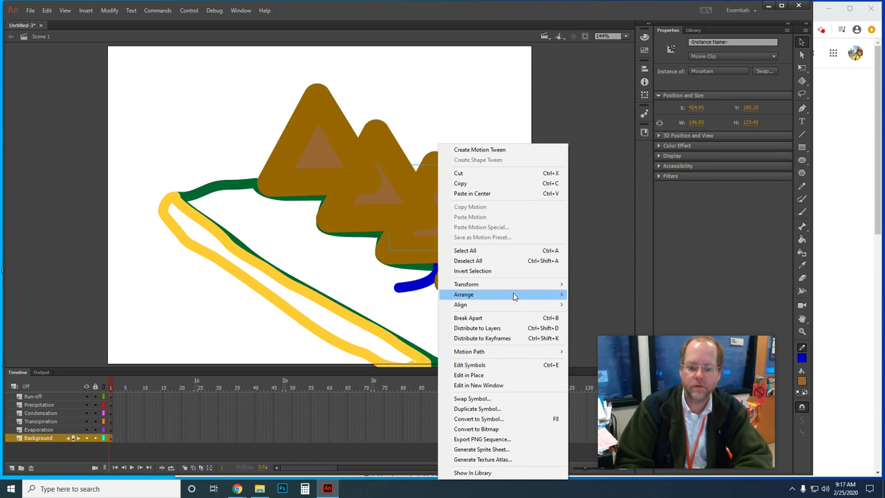
{"action": "mouse_move", "coordinate": [524, 298]}
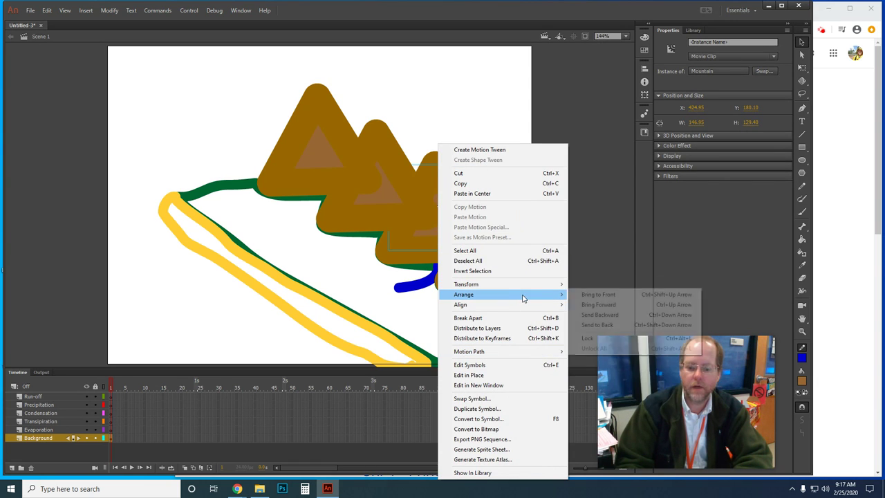
{"action": "left_click", "coordinate": [606, 325]}
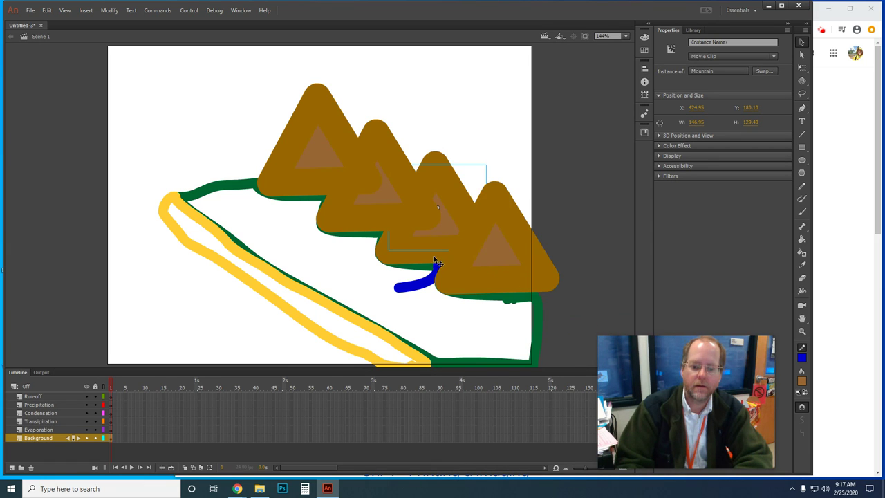
Move the third mountain up and the fourth mountain to the right, clear of the river stroke
{"action": "left_click_drag", "start_coordinate": [436, 240], "coordinate": [448, 142]}
{"action": "left_click_drag", "start_coordinate": [481, 255], "coordinate": [532, 257]}
{"action": "left_click_drag", "start_coordinate": [474, 230], "coordinate": [396, 307]}
Select both blue river segments and convert them to a Movie Clip symbol named River
{"action": "left_click", "coordinate": [431, 282]}
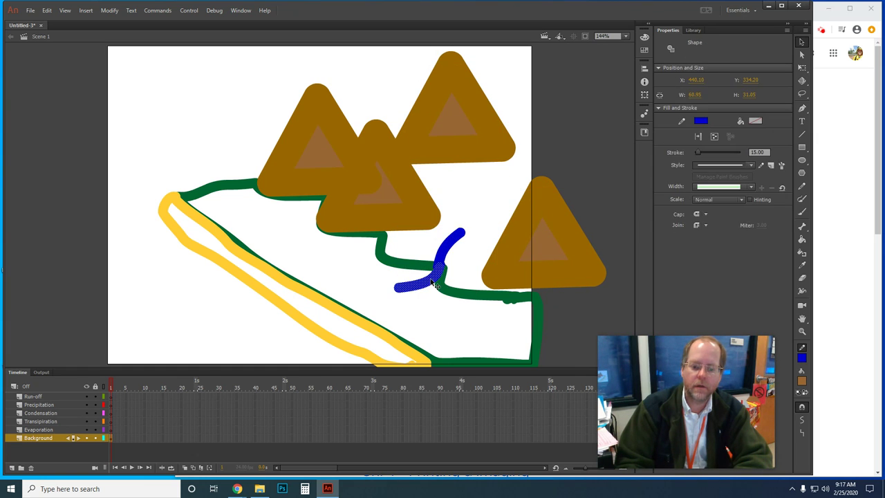
{"action": "left_click", "coordinate": [446, 259], "text": "shift"}
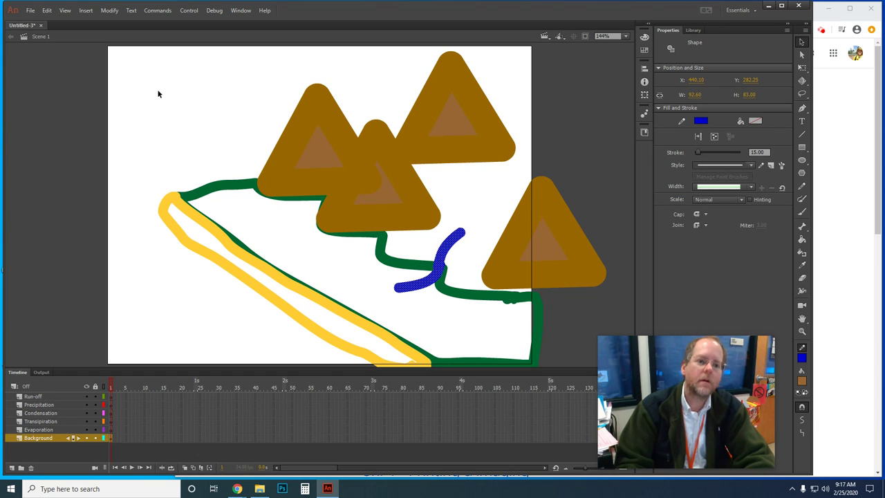
{"action": "left_click", "coordinate": [109, 11]}
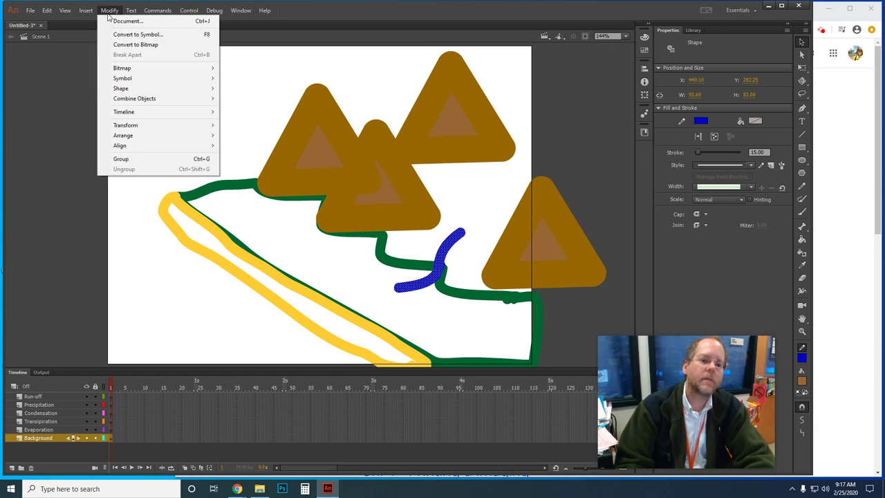
{"action": "left_click", "coordinate": [138, 34]}
{"action": "type", "text": "River"}
{"action": "key", "text": "Return"}
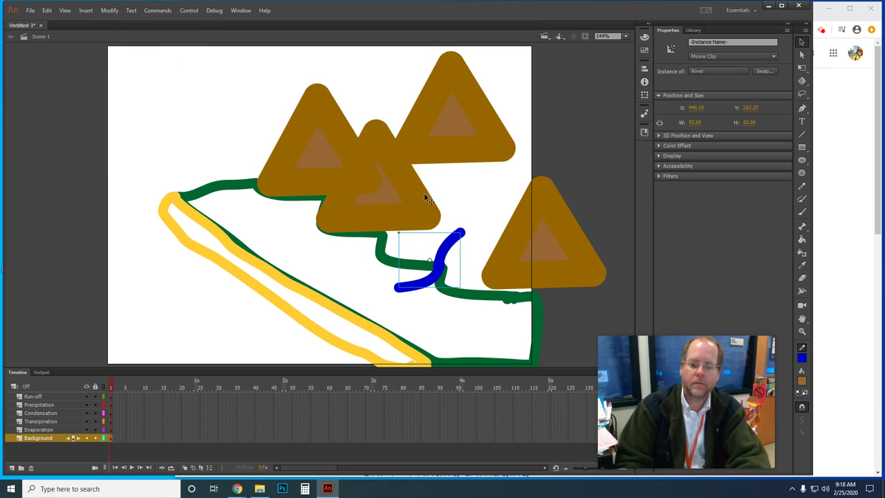
Set the River aside at the stage's lower left and move the third and fourth mountains back into the range
{"action": "left_click_drag", "start_coordinate": [442, 263], "coordinate": [205, 316]}
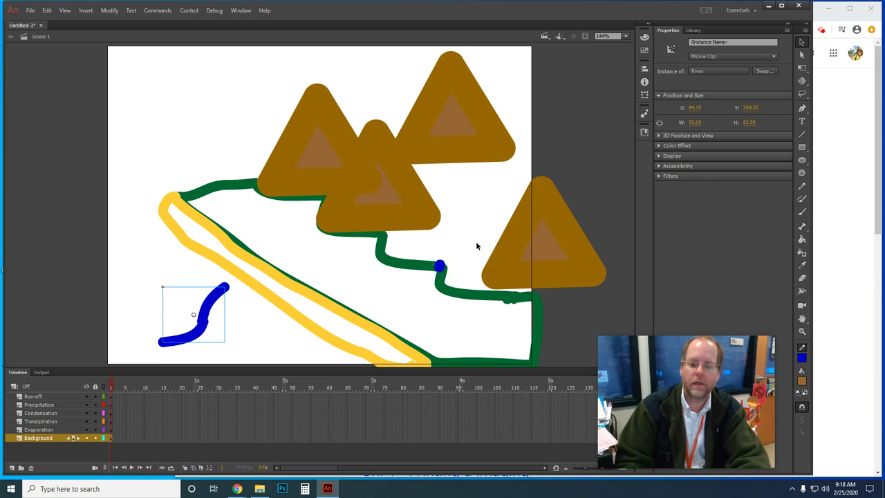
{"action": "left_click", "coordinate": [443, 270]}
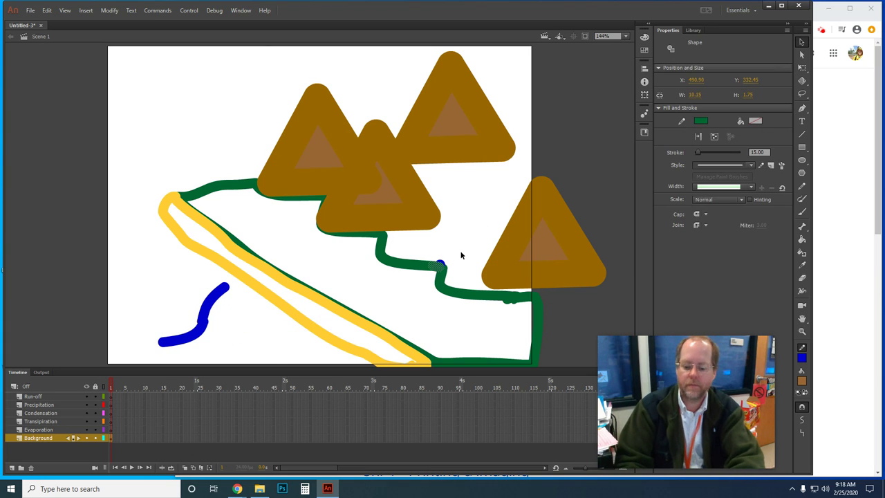
{"action": "left_click_drag", "start_coordinate": [477, 146], "coordinate": [463, 244]}
{"action": "left_click_drag", "start_coordinate": [517, 263], "coordinate": [483, 269]}
{"action": "mouse_move", "coordinate": [446, 239]}
{"action": "left_mouse_down"}
{"action": "mouse_move", "coordinate": [448, 246]}
{"action": "mouse_move", "coordinate": [445, 240]}
{"action": "left_mouse_up"}
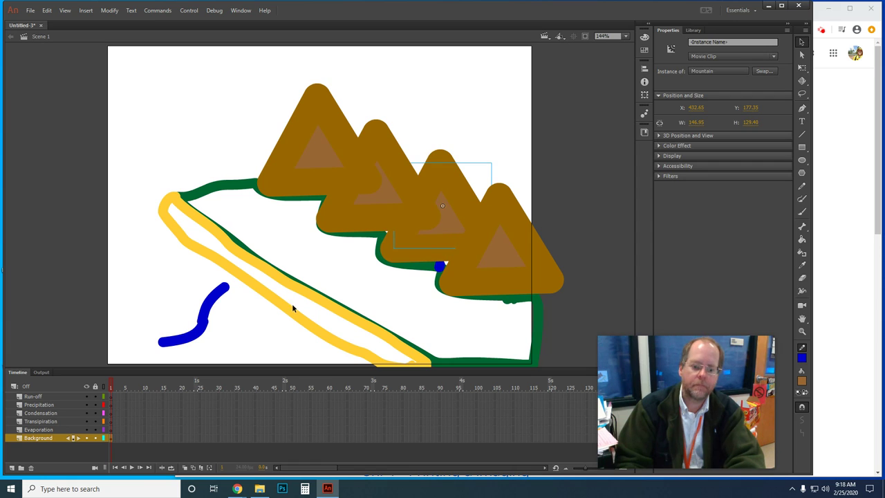
Place the River in front of the gap between the third and fourth mountains so it flows onto the land
{"action": "left_click_drag", "start_coordinate": [203, 305], "coordinate": [442, 257]}
{"action": "left_click", "coordinate": [439, 310]}
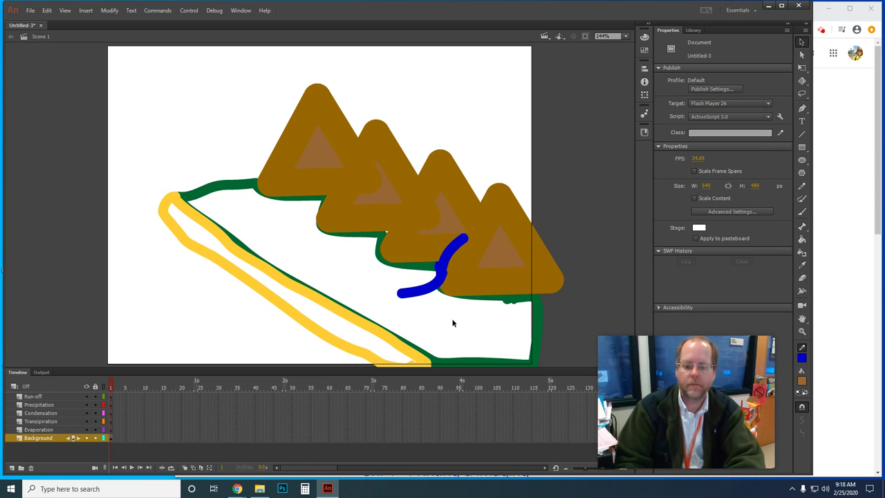
{"action": "left_click", "coordinate": [441, 273]}
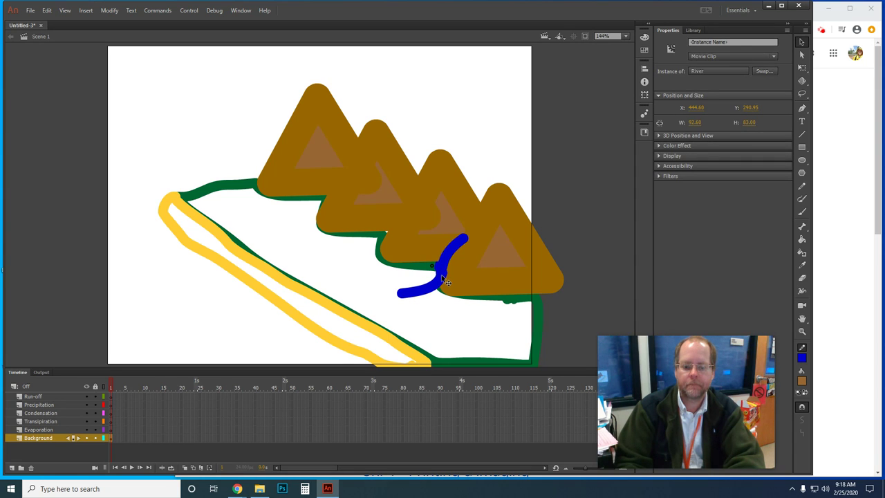
{"action": "left_click", "coordinate": [428, 293]}
{"action": "left_click_drag", "start_coordinate": [427, 291], "coordinate": [428, 290]}
{"action": "left_click", "coordinate": [428, 319]}
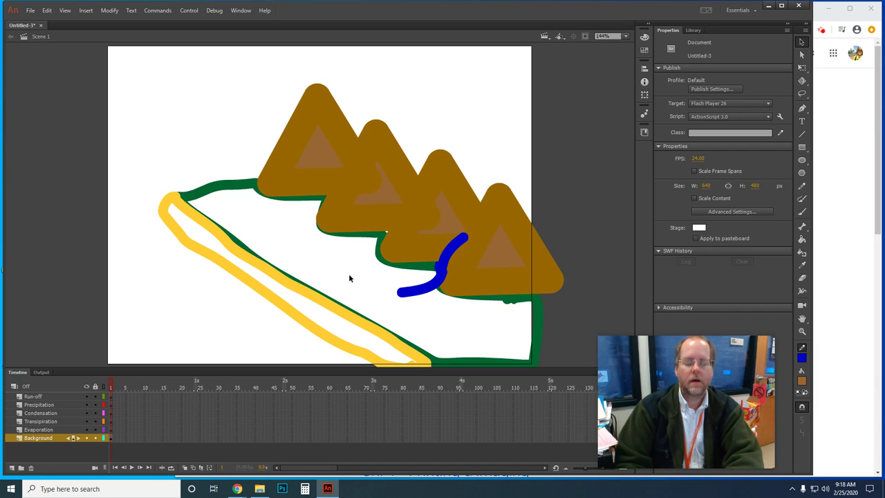
Nudge the second and first mountains slightly to close up the range along the land's edge, leaving nothing selected
{"action": "left_click_drag", "start_coordinate": [356, 216], "coordinate": [368, 211]}
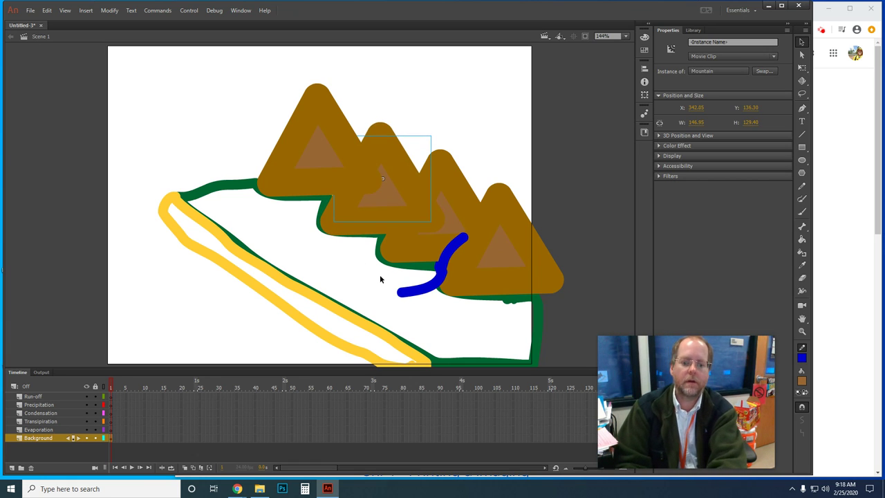
{"action": "left_click", "coordinate": [321, 183]}
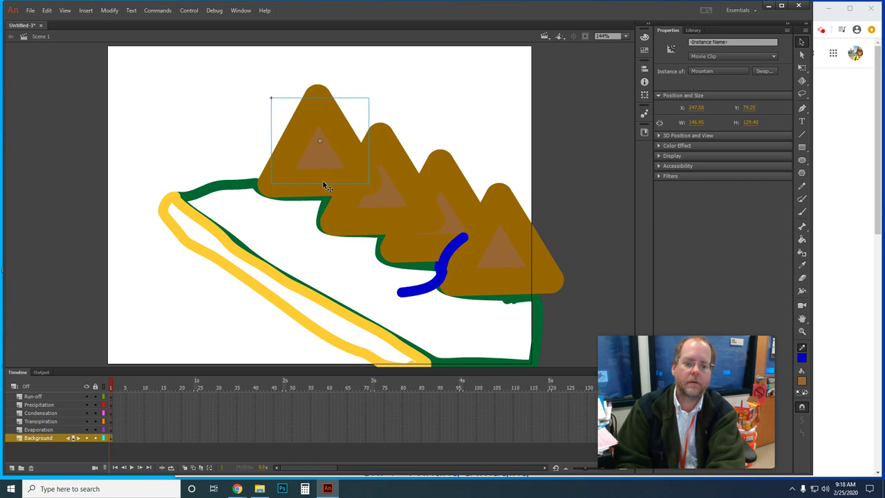
{"action": "left_click", "coordinate": [301, 250]}
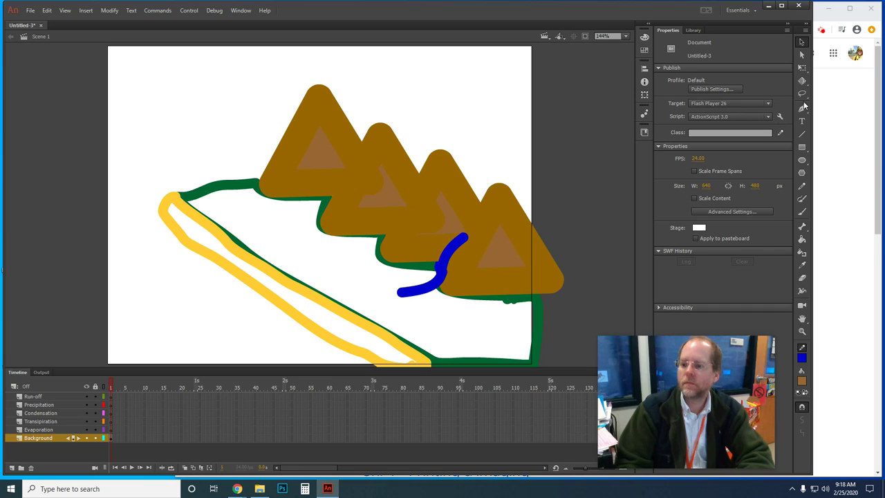
With the Pencil tool in blue #0000FF, draw a solid lake at the river's end and three streams running from it across the beach
{"action": "left_click", "coordinate": [802, 187]}
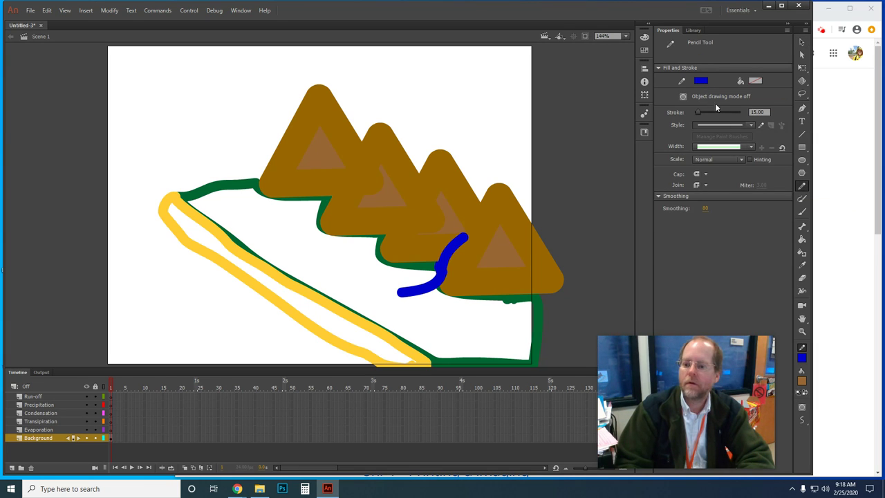
{"action": "left_click", "coordinate": [700, 82]}
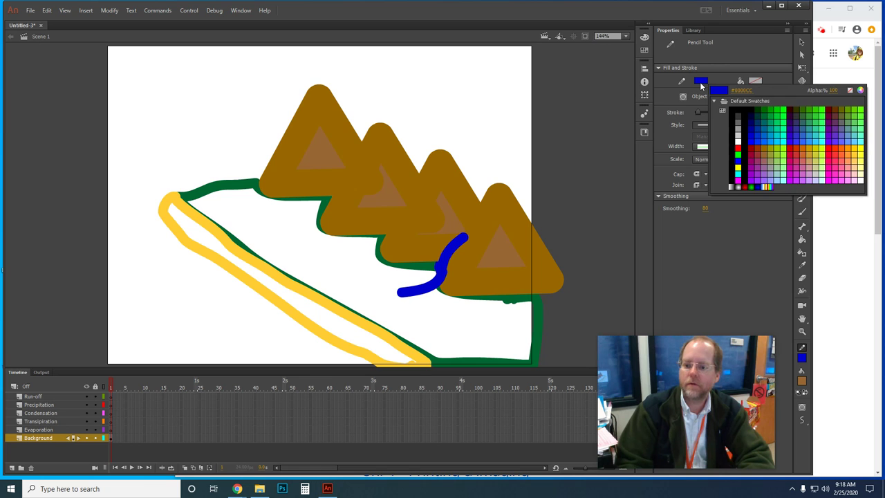
{"action": "left_click", "coordinate": [755, 138]}
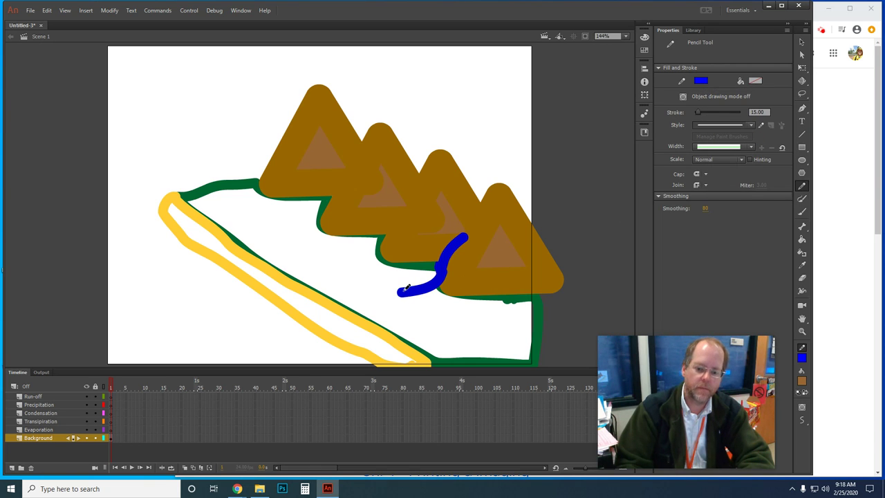
{"action": "mouse_move", "coordinate": [402, 285]}
{"action": "left_mouse_down"}
{"action": "mouse_move", "coordinate": [378, 279]}
{"action": "mouse_move", "coordinate": [379, 299]}
{"action": "mouse_move", "coordinate": [405, 323]}
{"action": "mouse_move", "coordinate": [420, 311]}
{"action": "mouse_move", "coordinate": [390, 282]}
{"action": "mouse_move", "coordinate": [380, 302]}
{"action": "mouse_move", "coordinate": [407, 317]}
{"action": "mouse_move", "coordinate": [389, 310]}
{"action": "left_mouse_up"}
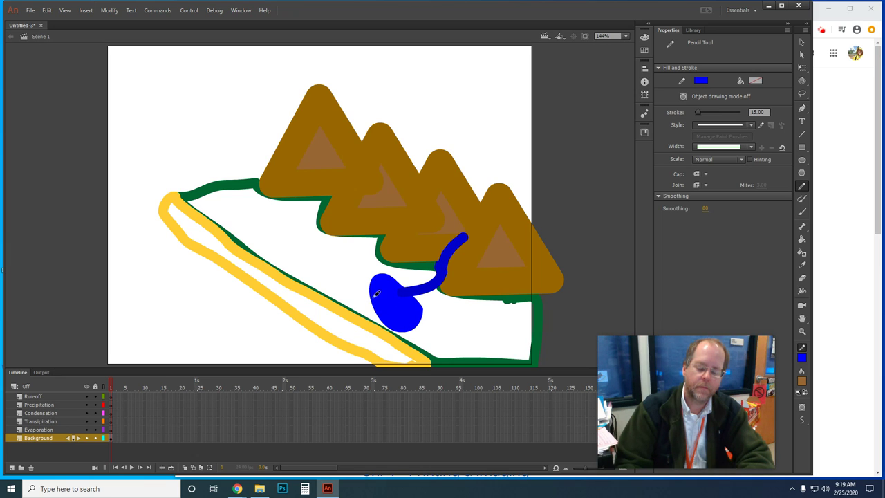
{"action": "mouse_move", "coordinate": [371, 291]}
{"action": "left_mouse_down"}
{"action": "mouse_move", "coordinate": [341, 316]}
{"action": "mouse_move", "coordinate": [364, 319]}
{"action": "mouse_move", "coordinate": [333, 335]}
{"action": "left_mouse_up"}
{"action": "left_click_drag", "start_coordinate": [400, 322], "coordinate": [342, 357]}
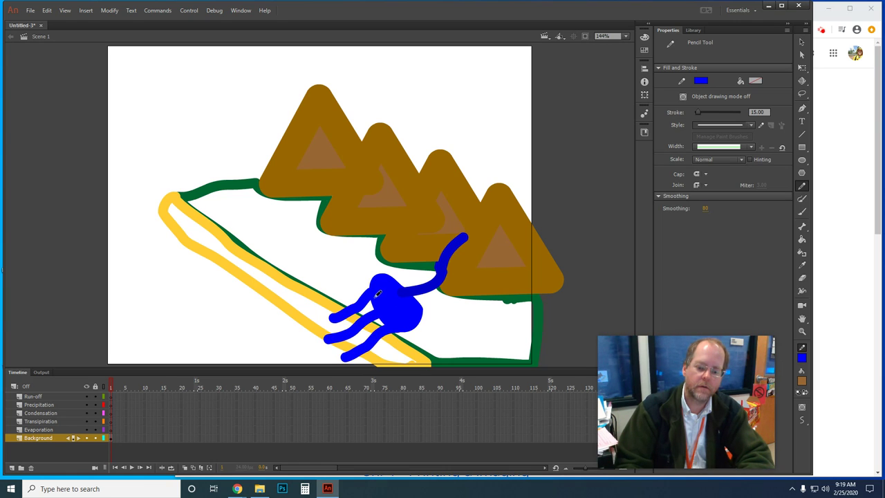
{"action": "left_click_drag", "start_coordinate": [344, 310], "coordinate": [297, 333]}
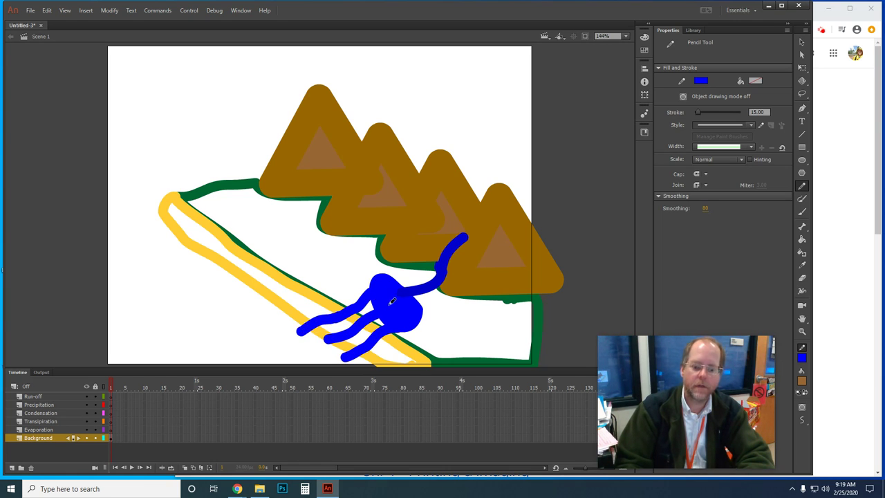
In dark navy, draw the ocean's shoreline along the beach's outer edge and four wavy lines on the water
{"action": "left_click", "coordinate": [700, 80]}
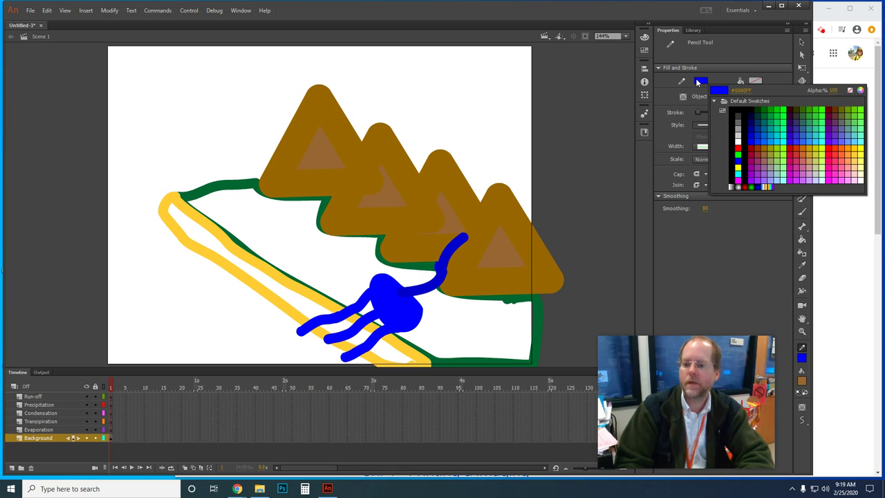
{"action": "left_click", "coordinate": [755, 120]}
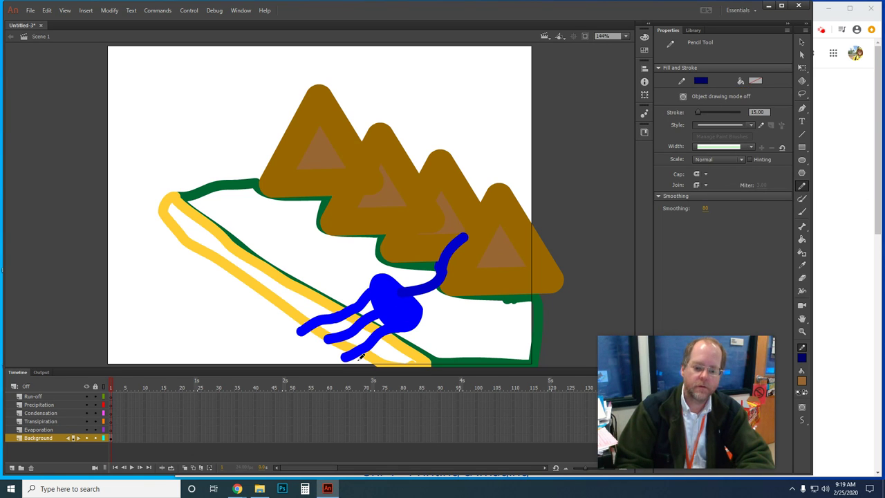
{"action": "mouse_move", "coordinate": [370, 361]}
{"action": "left_mouse_down"}
{"action": "mouse_move", "coordinate": [319, 338]}
{"action": "mouse_move", "coordinate": [208, 261]}
{"action": "mouse_move", "coordinate": [167, 218]}
{"action": "mouse_move", "coordinate": [164, 196]}
{"action": "mouse_move", "coordinate": [105, 192]}
{"action": "left_mouse_up"}
{"action": "left_click_drag", "start_coordinate": [109, 237], "coordinate": [164, 237]}
{"action": "mouse_move", "coordinate": [112, 283]}
{"action": "left_mouse_down"}
{"action": "mouse_move", "coordinate": [153, 266]}
{"action": "mouse_move", "coordinate": [199, 278]}
{"action": "left_mouse_up"}
{"action": "left_click_drag", "start_coordinate": [158, 312], "coordinate": [235, 302]}
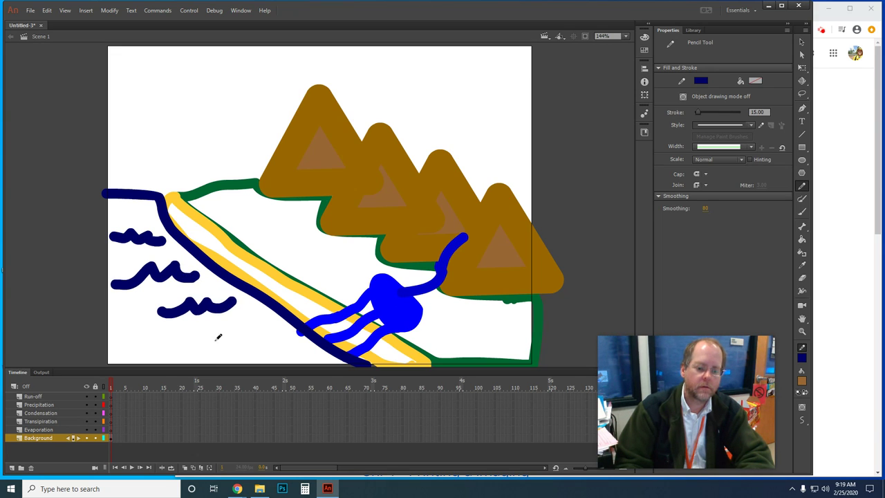
{"action": "mouse_move", "coordinate": [120, 353]}
{"action": "left_mouse_down"}
{"action": "mouse_move", "coordinate": [143, 336]}
{"action": "mouse_move", "coordinate": [161, 345]}
{"action": "mouse_move", "coordinate": [180, 335]}
{"action": "mouse_move", "coordinate": [196, 344]}
{"action": "mouse_move", "coordinate": [208, 335]}
{"action": "mouse_move", "coordinate": [277, 350]}
{"action": "left_mouse_up"}
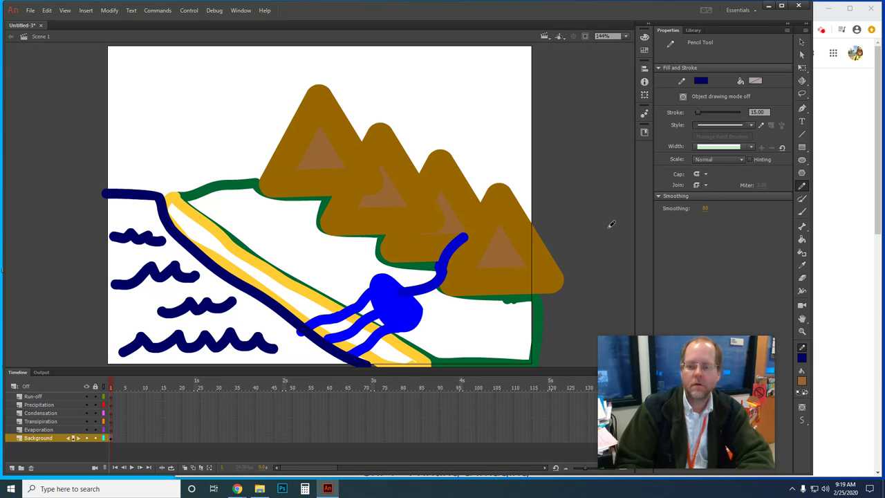
Sample the land outline's green (#006633) and scatter short grass strokes over the land on both sides of the river
{"action": "left_click", "coordinate": [701, 83]}
{"action": "left_click", "coordinate": [248, 180]}
{"action": "left_click_drag", "start_coordinate": [223, 218], "coordinate": [291, 215]}
{"action": "mouse_move", "coordinate": [334, 246]}
{"action": "left_mouse_down"}
{"action": "mouse_move", "coordinate": [295, 242]}
{"action": "mouse_move", "coordinate": [311, 262]}
{"action": "mouse_move", "coordinate": [356, 271]}
{"action": "mouse_move", "coordinate": [336, 278]}
{"action": "left_mouse_up"}
{"action": "mouse_move", "coordinate": [460, 308]}
{"action": "left_mouse_down"}
{"action": "mouse_move", "coordinate": [440, 322]}
{"action": "mouse_move", "coordinate": [518, 315]}
{"action": "left_mouse_up"}
{"action": "mouse_move", "coordinate": [488, 347]}
{"action": "left_mouse_down"}
{"action": "mouse_move", "coordinate": [517, 338]}
{"action": "mouse_move", "coordinate": [462, 344]}
{"action": "mouse_move", "coordinate": [422, 333]}
{"action": "left_mouse_up"}
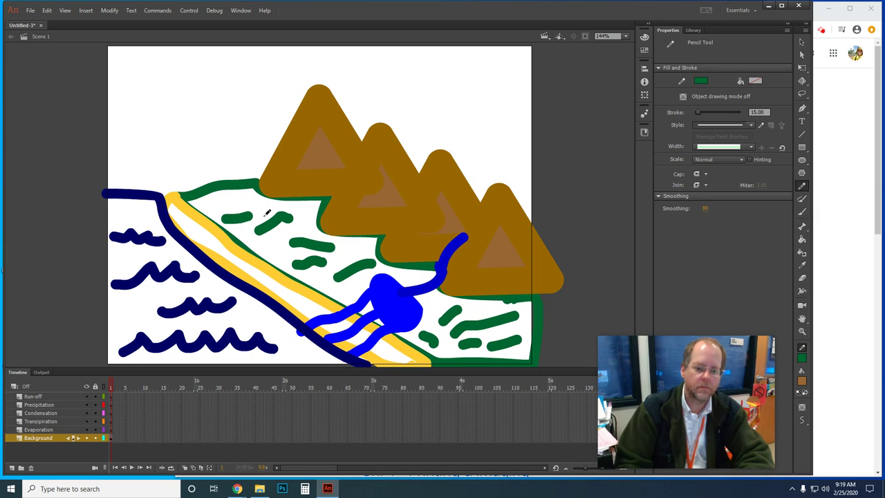
{"action": "left_click_drag", "start_coordinate": [239, 199], "coordinate": [210, 199]}
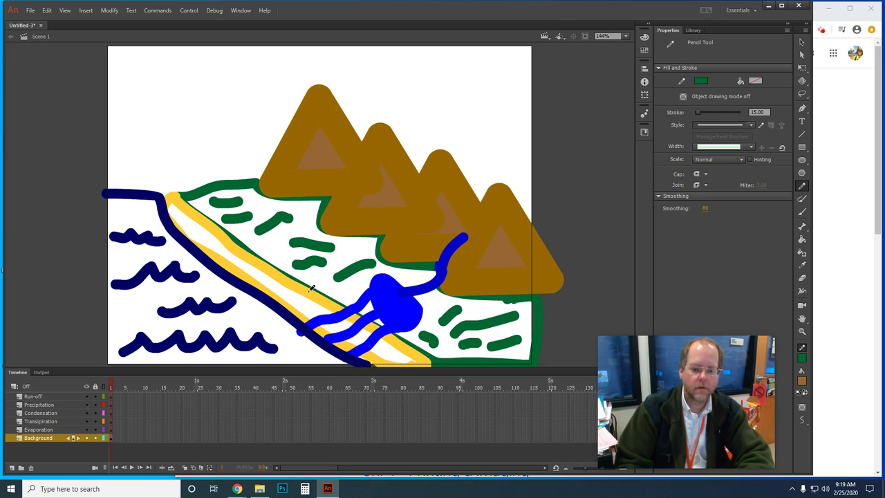
Sample the beach's yellow and dot sand spots along the whole length of the beach strip
{"action": "left_click", "coordinate": [705, 81]}
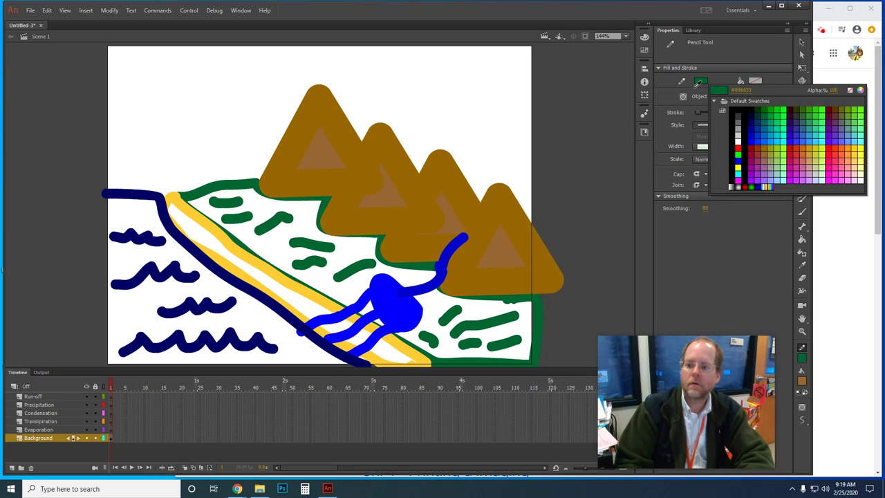
{"action": "left_click", "coordinate": [285, 279]}
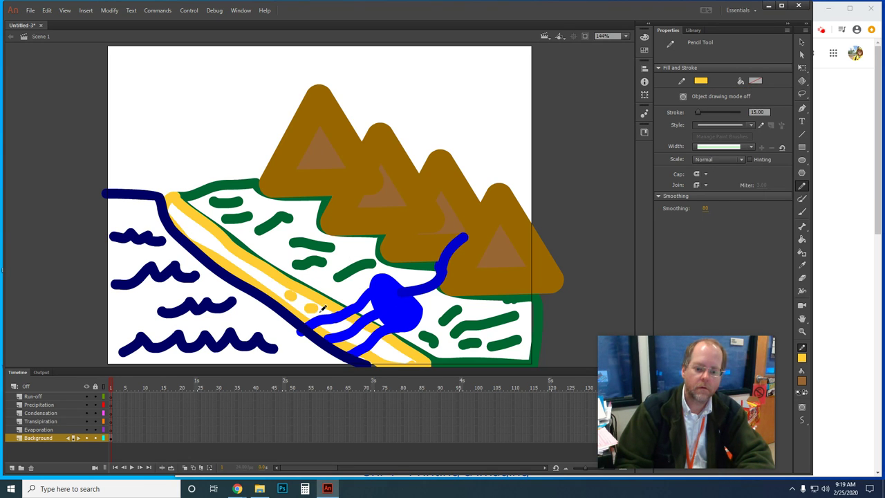
{"action": "left_click", "coordinate": [265, 282]}
{"action": "left_click", "coordinate": [244, 263]}
{"action": "left_click", "coordinate": [230, 251]}
{"action": "left_click", "coordinate": [216, 240]}
{"action": "left_click", "coordinate": [201, 229]}
{"action": "left_click", "coordinate": [186, 216]}
{"action": "left_click_drag", "start_coordinate": [388, 349], "coordinate": [337, 322]}
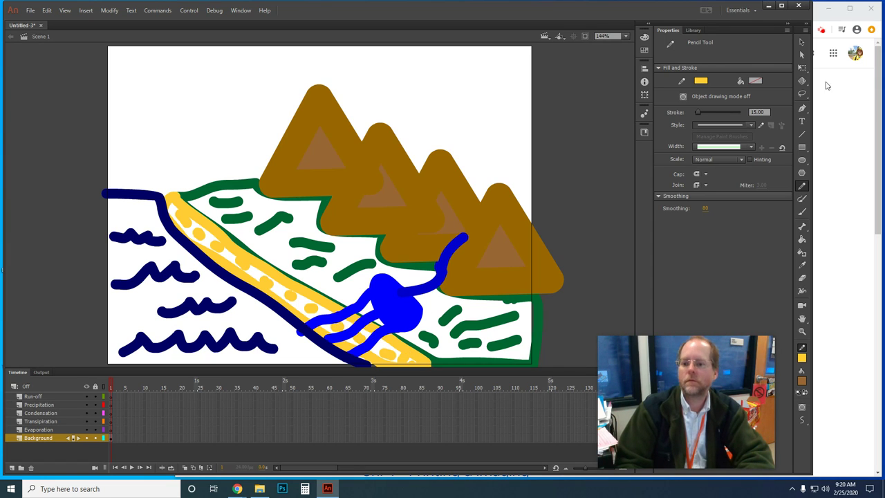
Save the document in the Practice folder, named with the author's name followed by -WaterCycle, replacing the existing file
{"action": "left_click", "coordinate": [31, 10]}
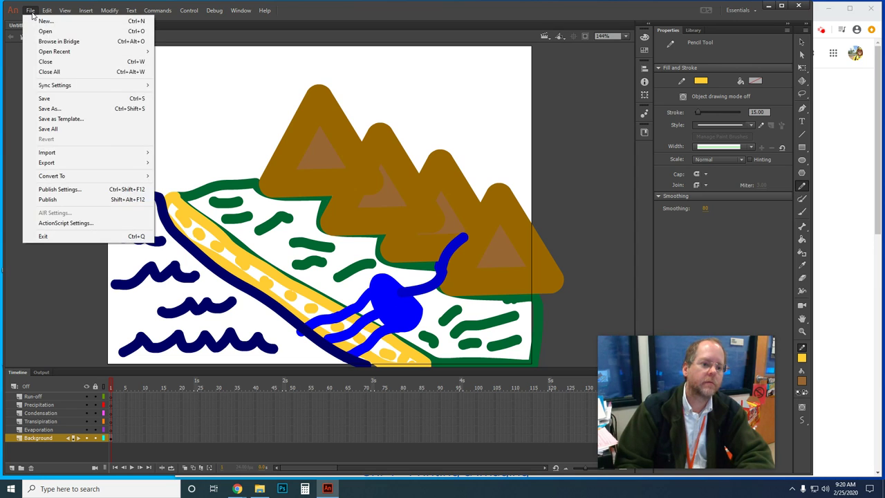
{"action": "left_click", "coordinate": [65, 100]}
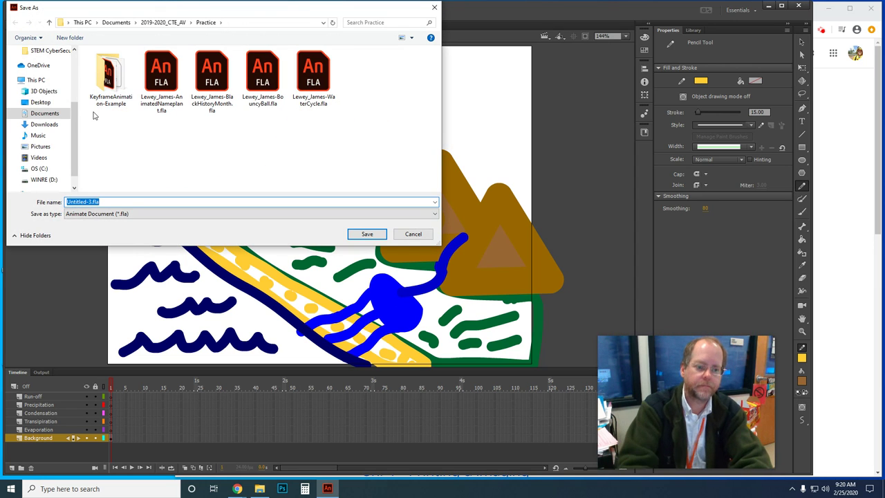
{"action": "type", "text": "Lewey_"}
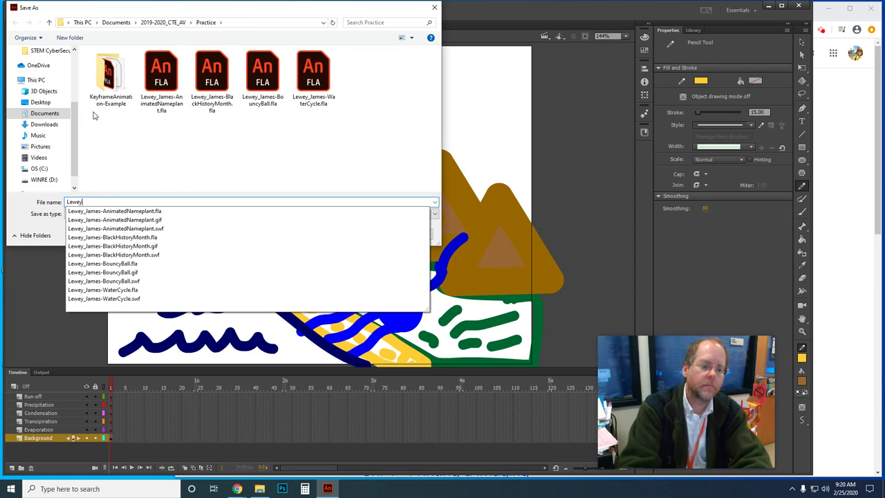
{"action": "type", "text": "James-W"}
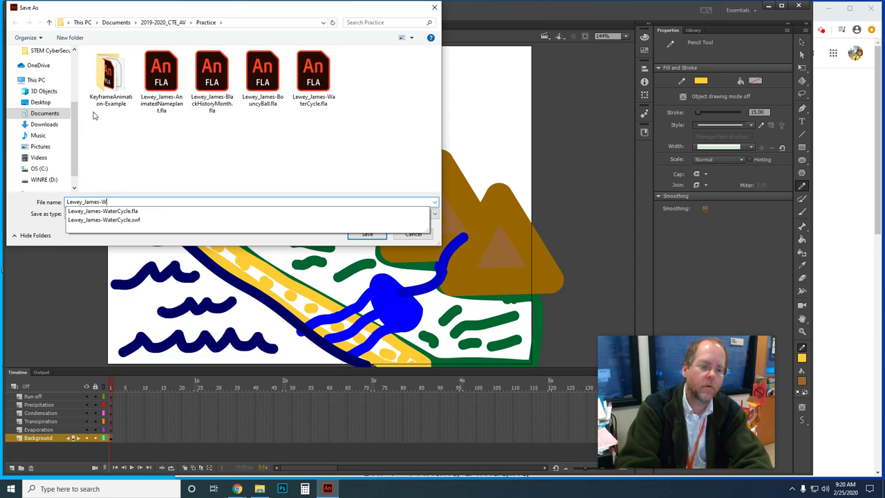
{"action": "type", "text": "aterCycle"}
{"action": "key", "text": "Return"}
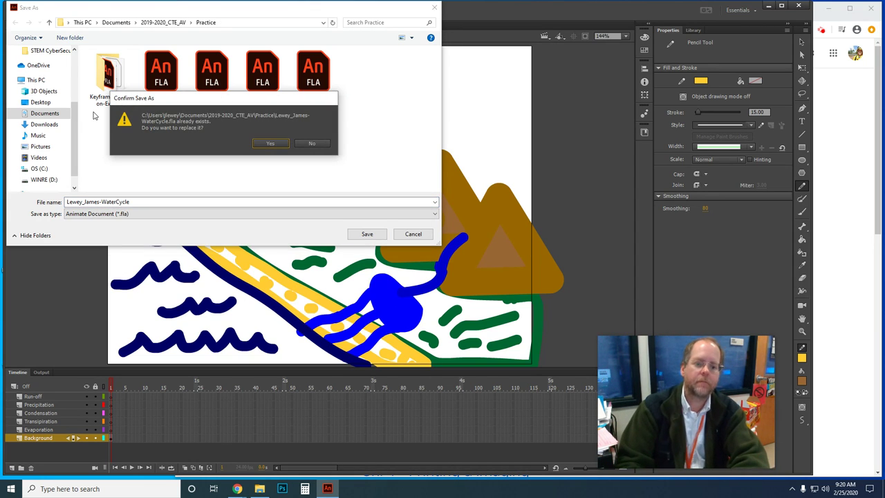
{"action": "left_click", "coordinate": [254, 145]}
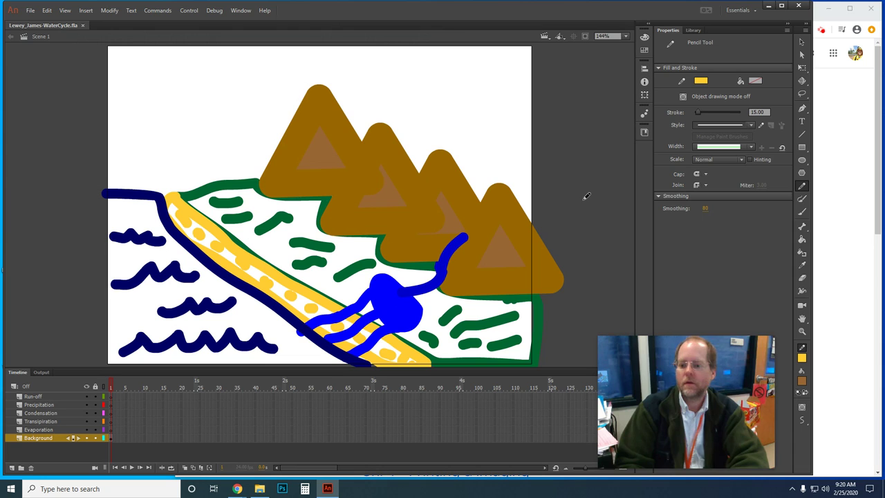
Make the Evaporation layer active for drawing
{"action": "left_click", "coordinate": [45, 429]}
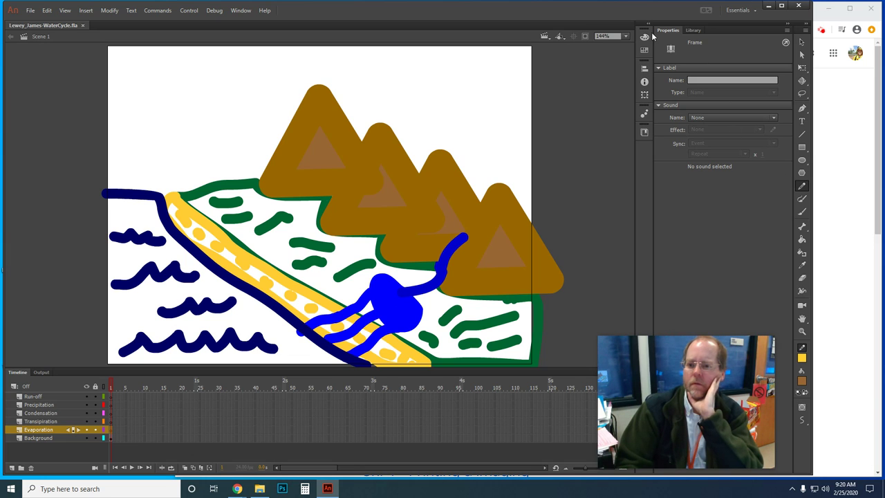
Draw a cluster of light-blue #0099FF droplets above the ocean with the Pencil tool
{"action": "left_click", "coordinate": [802, 187]}
{"action": "left_click", "coordinate": [701, 82]}
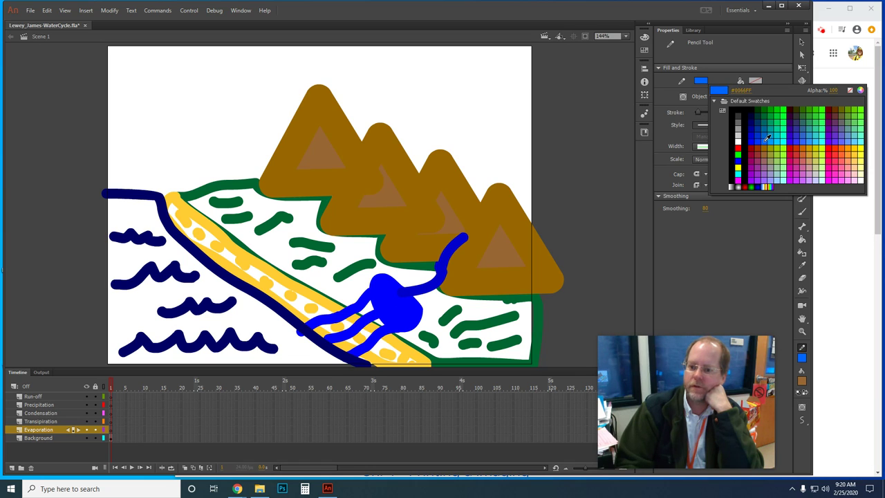
{"action": "left_click", "coordinate": [772, 137]}
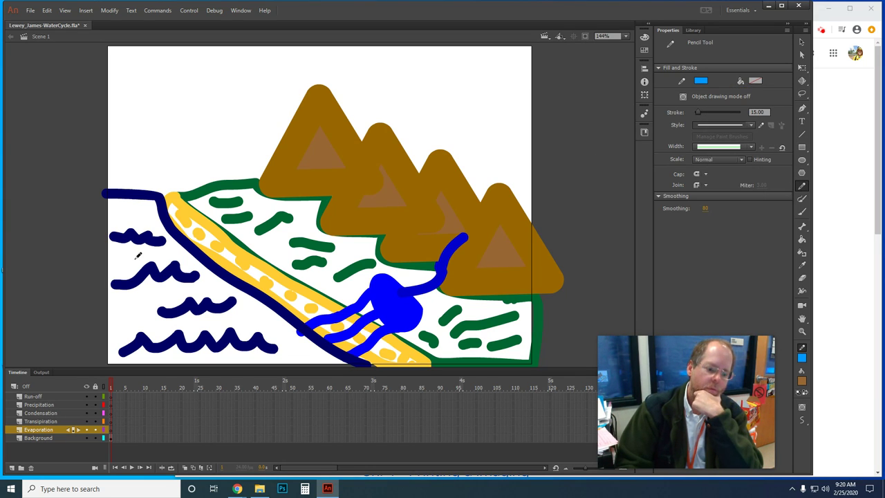
{"action": "mouse_move", "coordinate": [139, 153]}
{"action": "left_mouse_down"}
{"action": "mouse_move", "coordinate": [144, 161]}
{"action": "mouse_move", "coordinate": [156, 134]}
{"action": "mouse_move", "coordinate": [141, 129]}
{"action": "mouse_move", "coordinate": [132, 141]}
{"action": "left_mouse_up"}
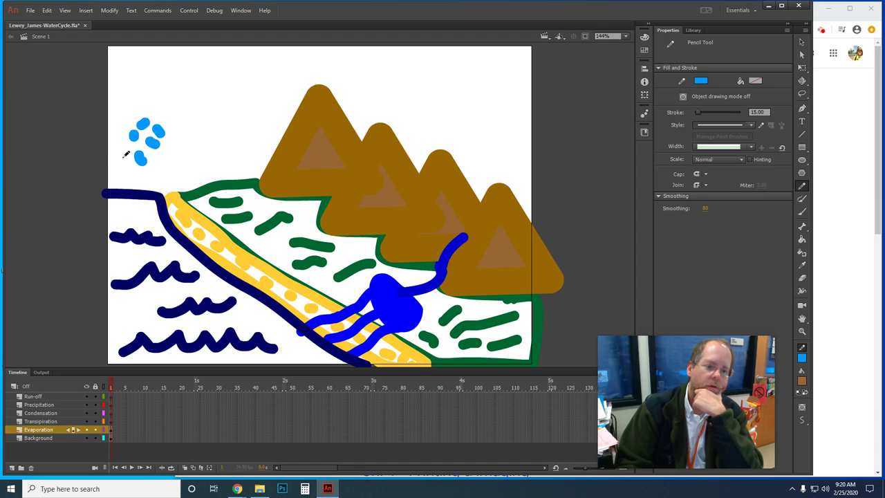
{"action": "left_click_drag", "start_coordinate": [128, 149], "coordinate": [126, 154]}
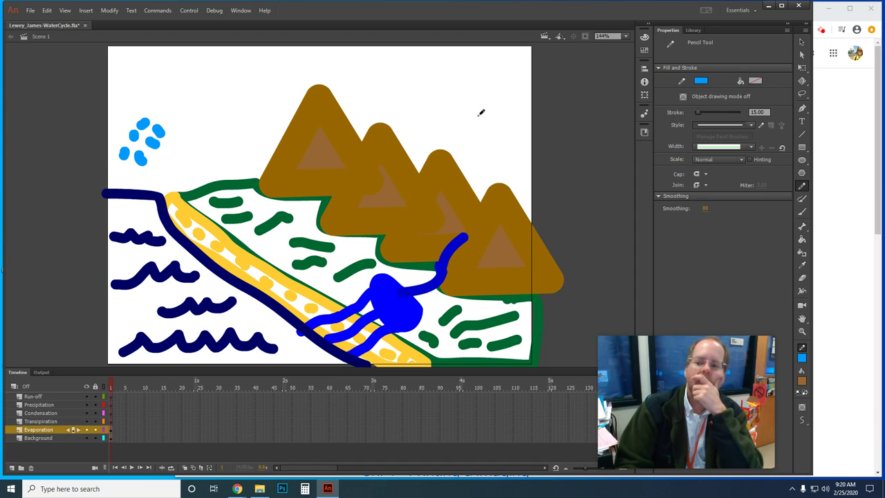
Select all the light-blue droplets above the ocean and delete them
{"action": "left_click", "coordinate": [801, 42]}
{"action": "left_click_drag", "start_coordinate": [107, 101], "coordinate": [175, 177]}
{"action": "left_click", "coordinate": [607, 219]}
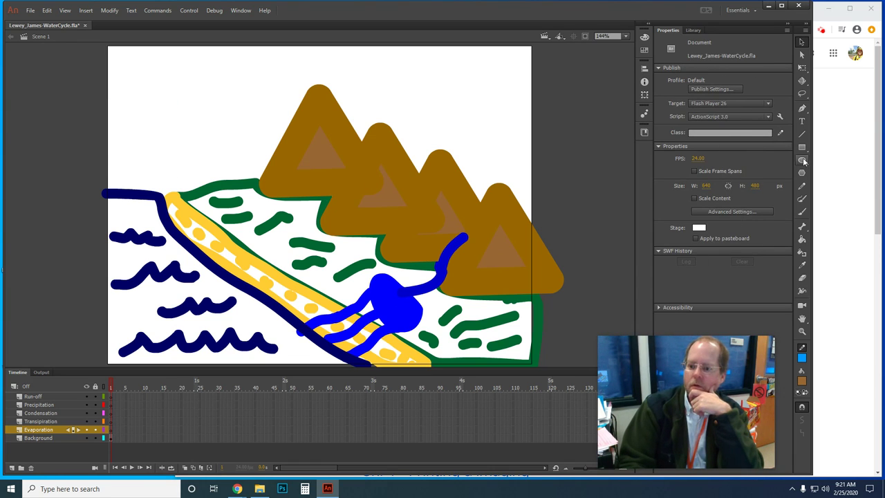
Set the Pencil tool to a bright cyan stroke colour with a stroke size of 5
{"action": "left_click", "coordinate": [801, 185]}
{"action": "left_click", "coordinate": [701, 81]}
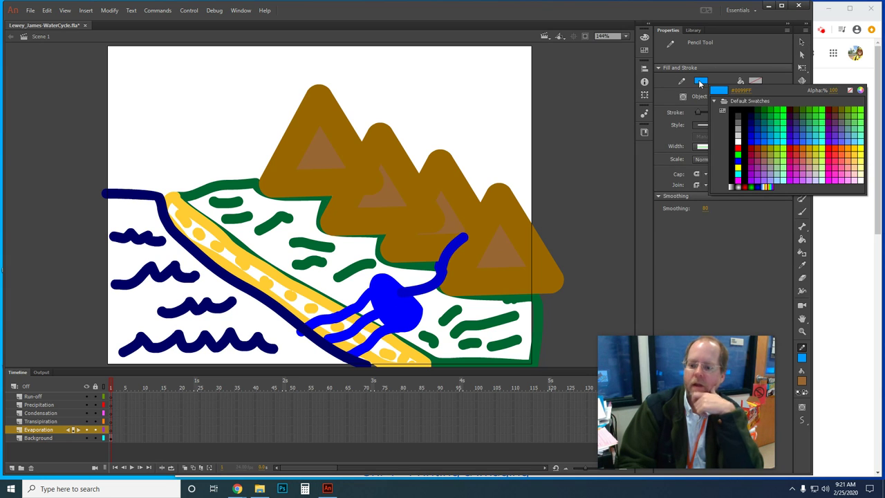
{"action": "left_click", "coordinate": [825, 140]}
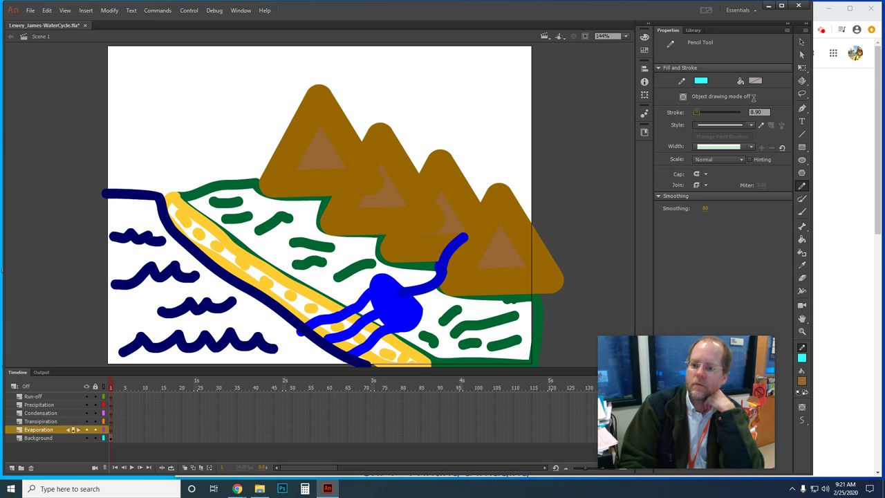
{"action": "left_click_drag", "start_coordinate": [758, 112], "coordinate": [739, 118]}
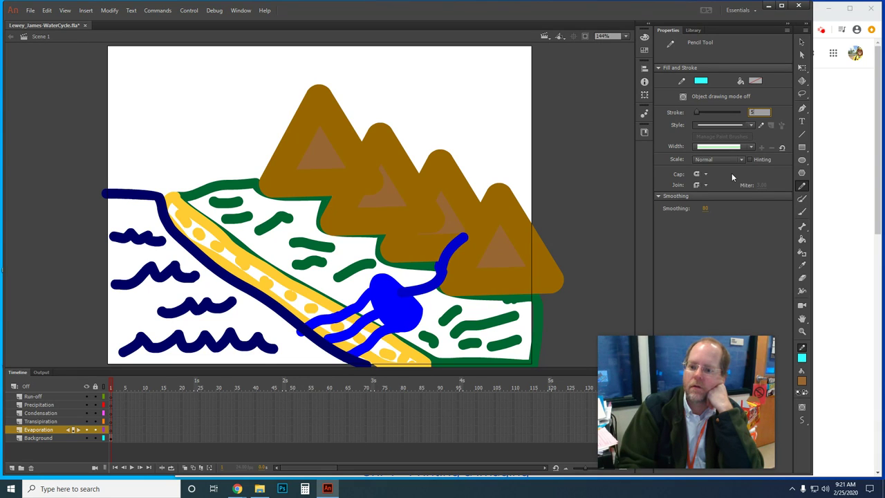
{"action": "key", "text": "Return"}
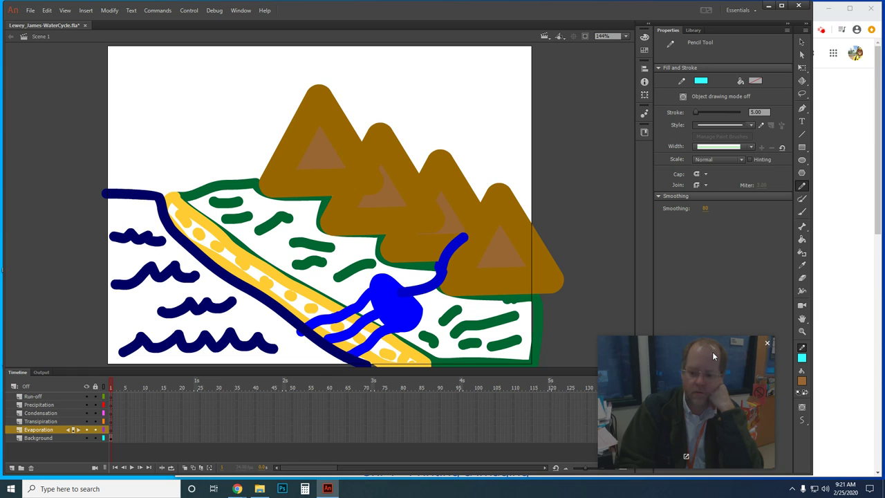
{"action": "mouse_move", "coordinate": [712, 351]}
{"action": "left_mouse_down"}
{"action": "mouse_move", "coordinate": [666, 291]}
{"action": "mouse_move", "coordinate": [716, 354]}
{"action": "left_mouse_up"}
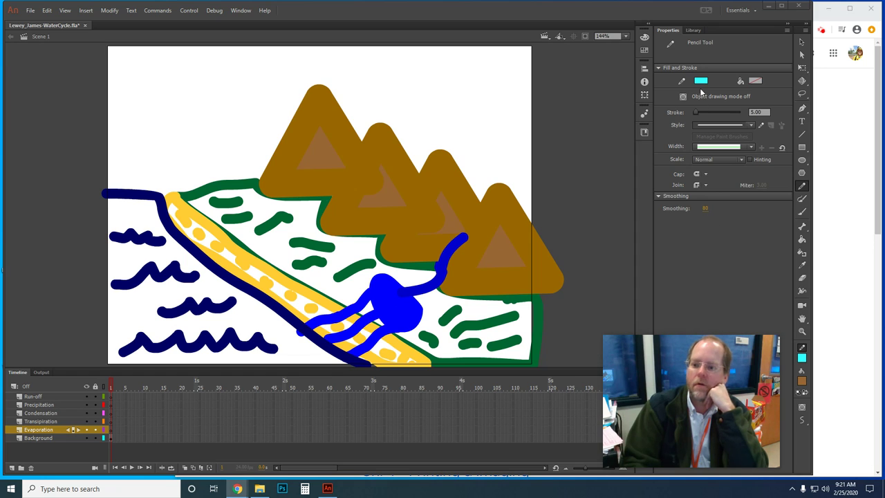
Draw one small cyan droplet above the ocean and convert it to a movie clip symbol named Evaporation
{"action": "left_click", "coordinate": [141, 167]}
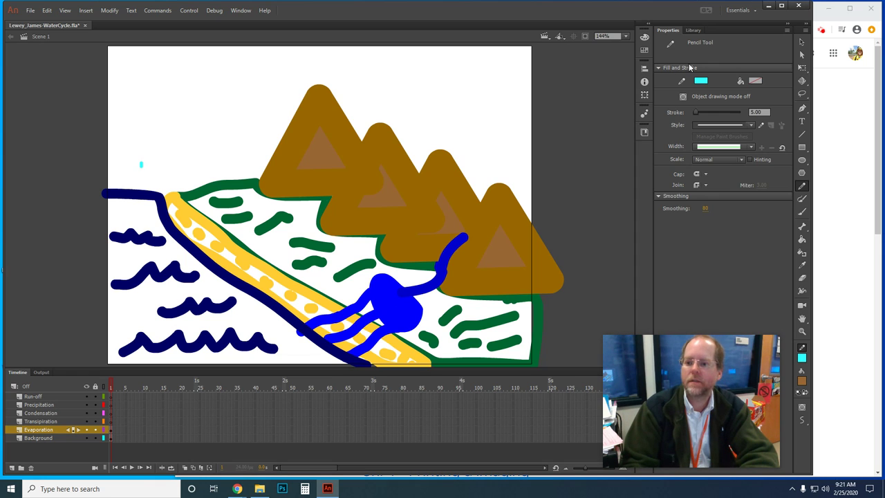
{"action": "key", "text": "v"}
{"action": "left_click_drag", "start_coordinate": [137, 145], "coordinate": [156, 174]}
{"action": "left_click", "coordinate": [109, 11]}
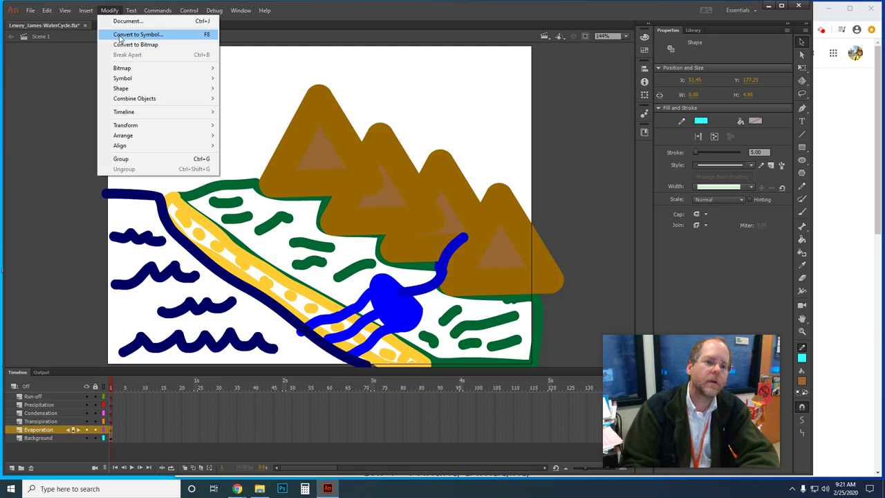
{"action": "left_click", "coordinate": [131, 32]}
{"action": "type", "text": "Evaporation"}
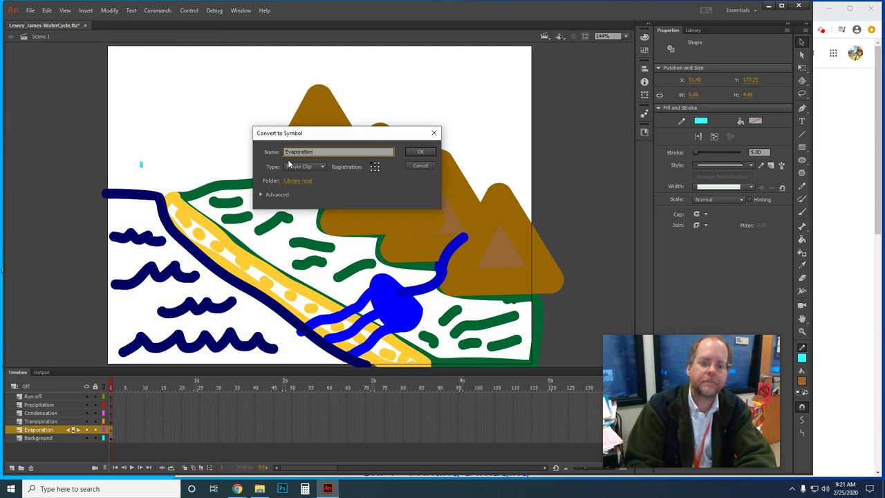
{"action": "left_click", "coordinate": [420, 153]}
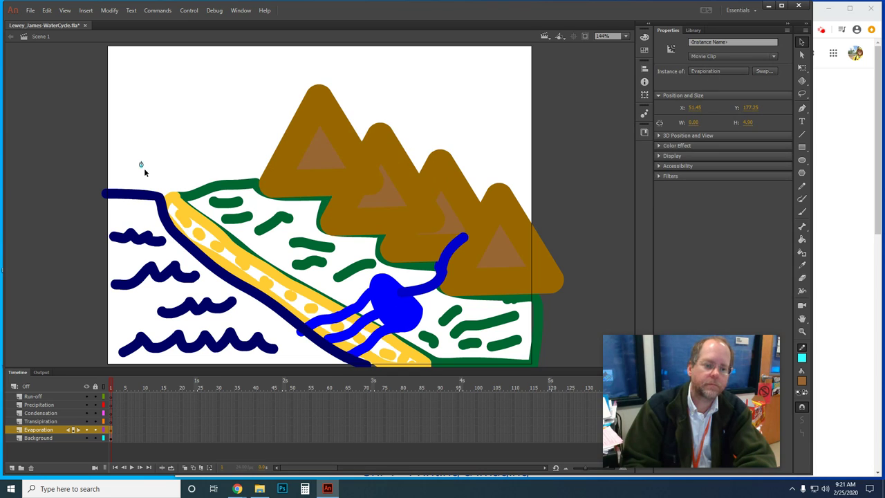
Move the droplet down into the lower ocean and place four more Evaporation symbol instances across the water up to the shoreline
{"action": "left_click_drag", "start_coordinate": [142, 167], "coordinate": [129, 318]}
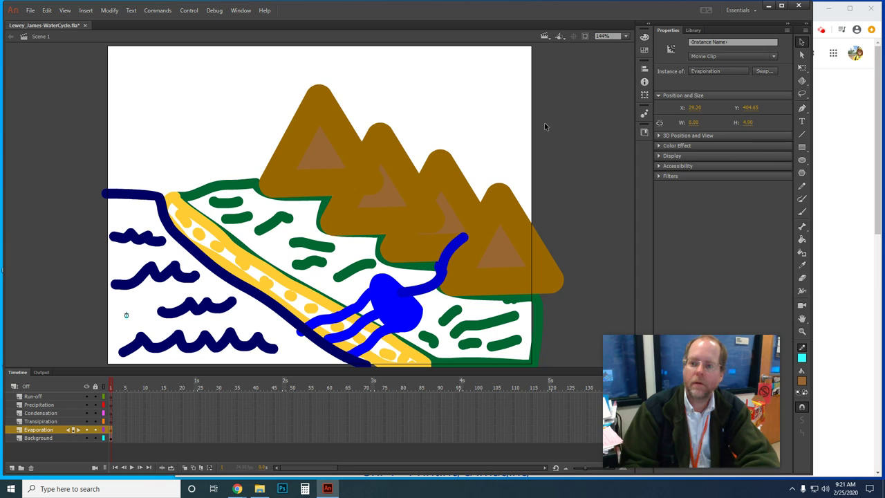
{"action": "left_click", "coordinate": [693, 31]}
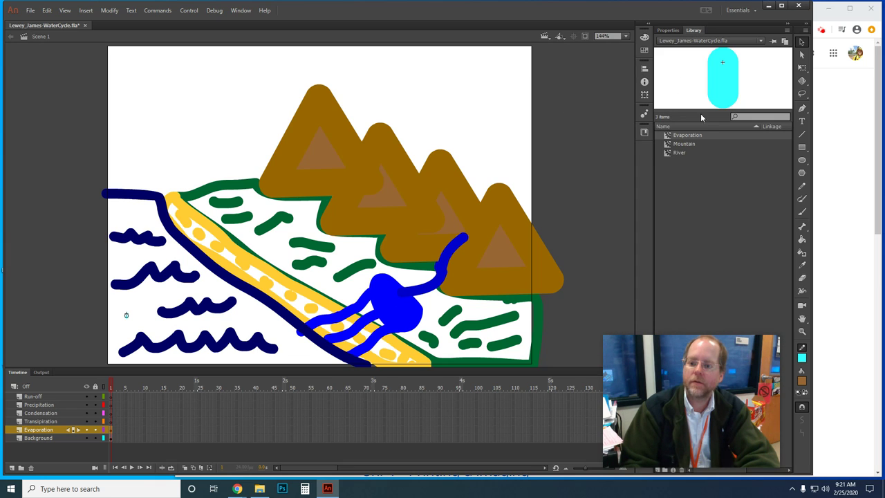
{"action": "left_click_drag", "start_coordinate": [686, 140], "coordinate": [168, 295]}
{"action": "left_click_drag", "start_coordinate": [685, 138], "coordinate": [131, 263]}
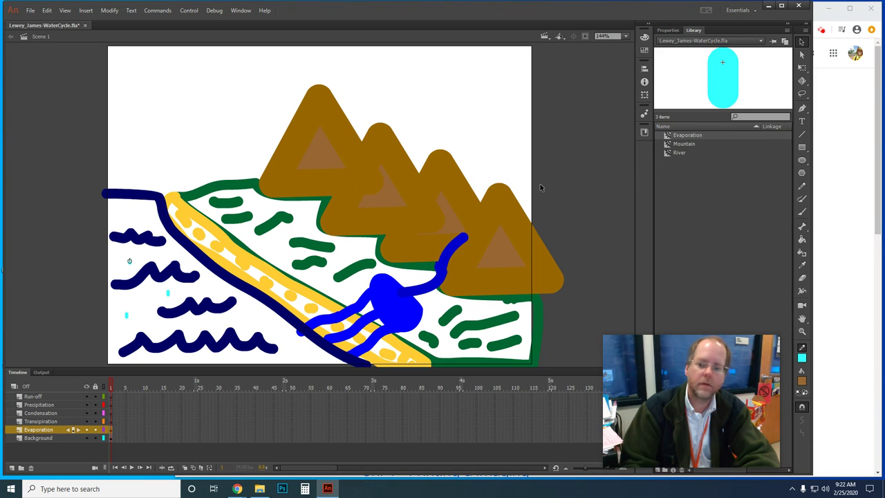
{"action": "left_click_drag", "start_coordinate": [683, 139], "coordinate": [146, 217]}
{"action": "left_click_drag", "start_coordinate": [683, 139], "coordinate": [119, 207]}
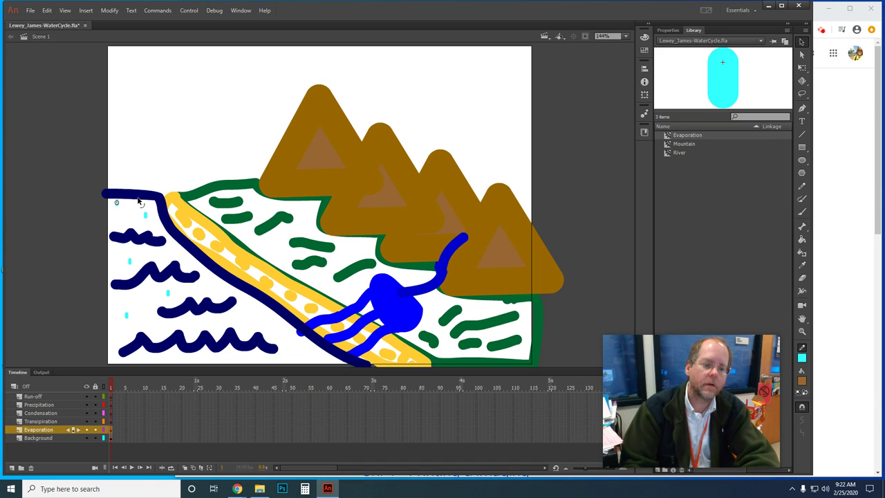
Select all five droplets and create a motion tween, accepting their conversion into a single symbol
{"action": "left_click", "coordinate": [668, 30]}
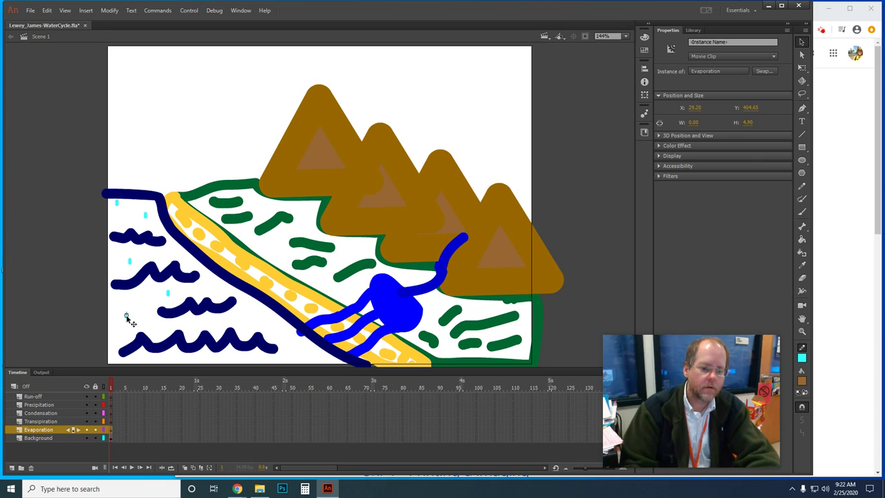
{"action": "left_click", "coordinate": [167, 297], "text": "shift"}
{"action": "left_click", "coordinate": [131, 264], "text": "shift"}
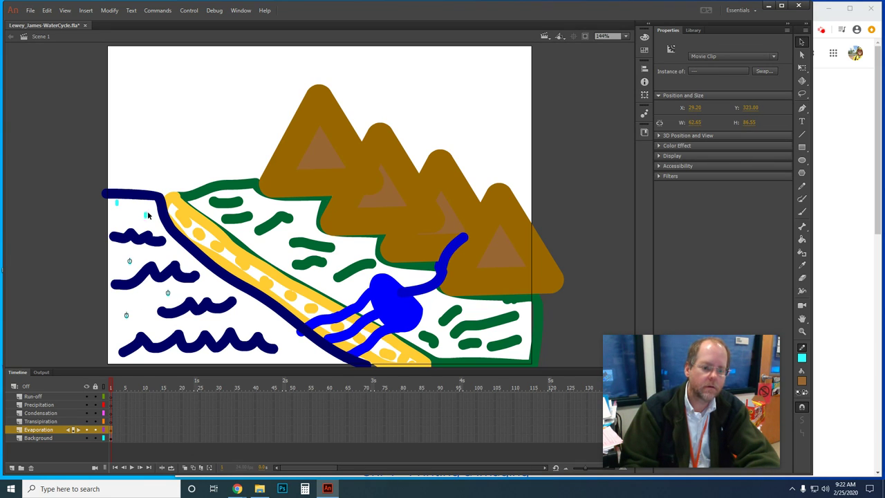
{"action": "left_click", "coordinate": [146, 216], "text": "shift"}
{"action": "left_click", "coordinate": [117, 204], "text": "shift"}
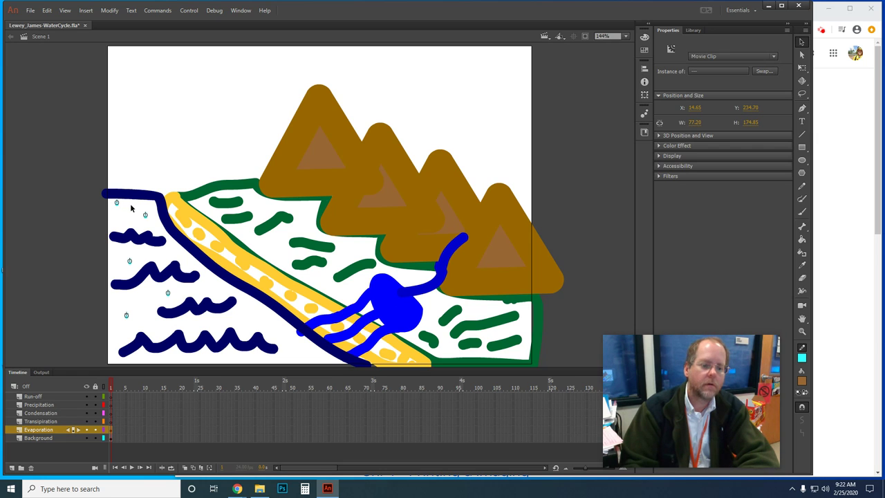
{"action": "left_click", "coordinate": [86, 11]}
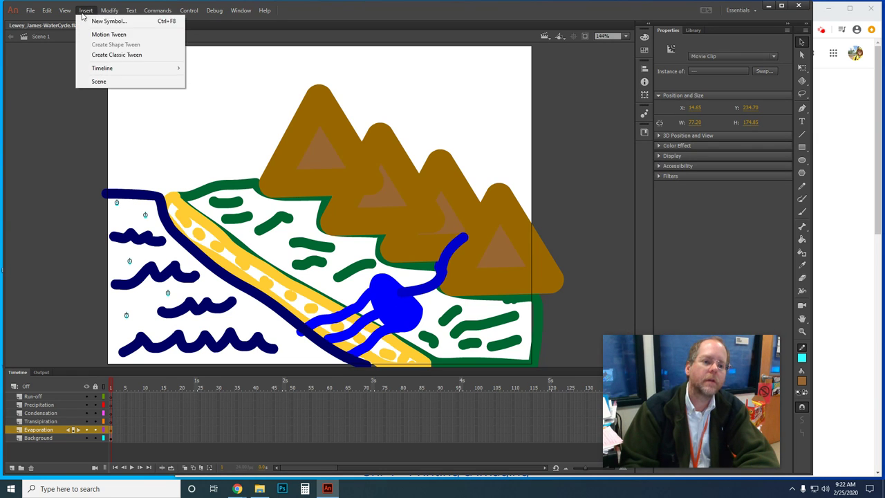
{"action": "left_click", "coordinate": [111, 35]}
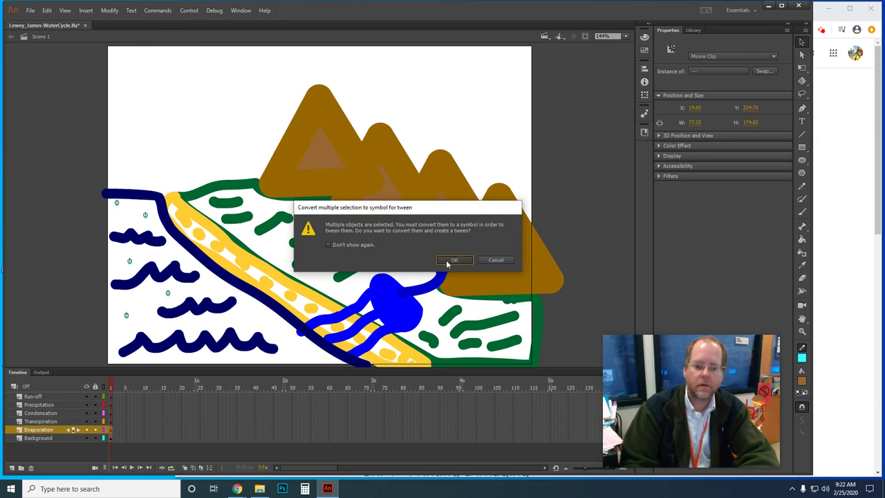
{"action": "left_click", "coordinate": [450, 260]}
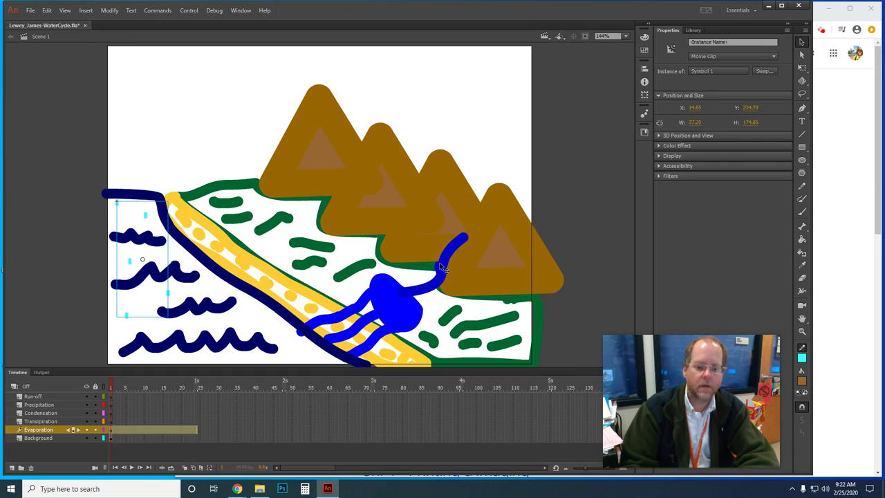
At frame 24 of the Evaporation tween, move the droplet group from the ocean up near the top of the stage
{"action": "left_click", "coordinate": [199, 430]}
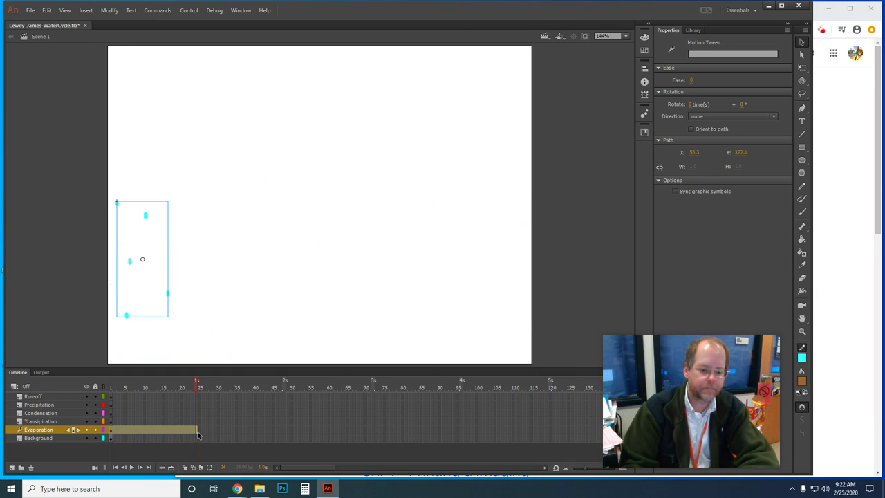
{"action": "left_click", "coordinate": [155, 255]}
{"action": "left_click", "coordinate": [154, 258]}
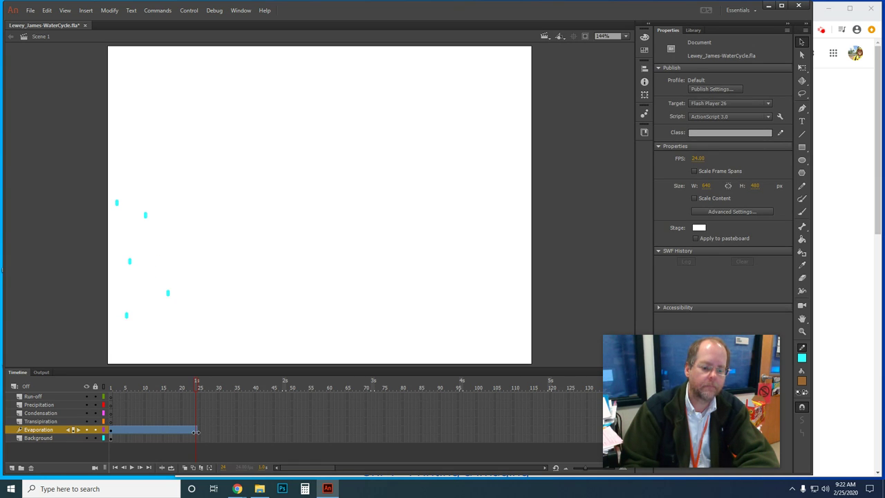
{"action": "left_click", "coordinate": [165, 298]}
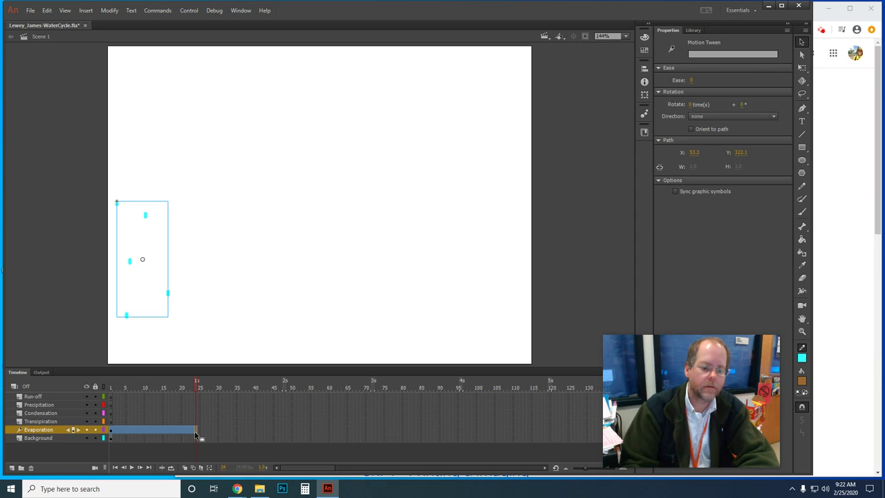
{"action": "left_click", "coordinate": [148, 225]}
{"action": "left_click", "coordinate": [147, 225]}
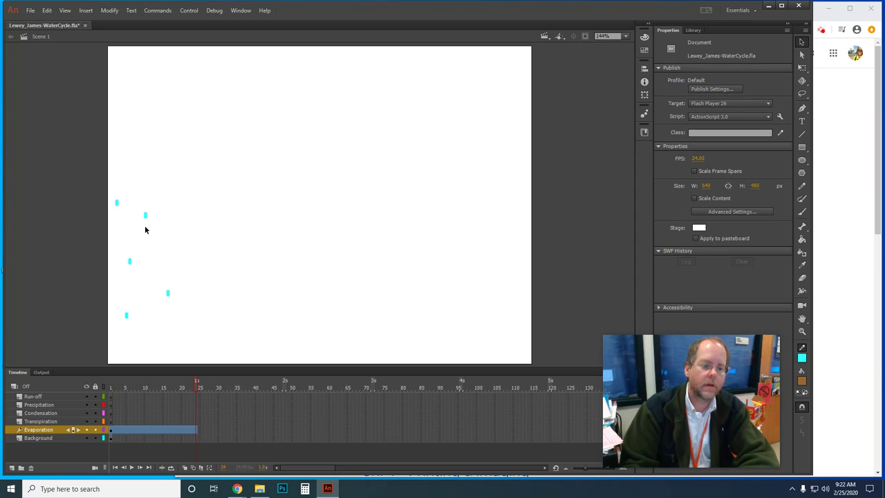
{"action": "left_click_drag", "start_coordinate": [116, 202], "coordinate": [122, 78]}
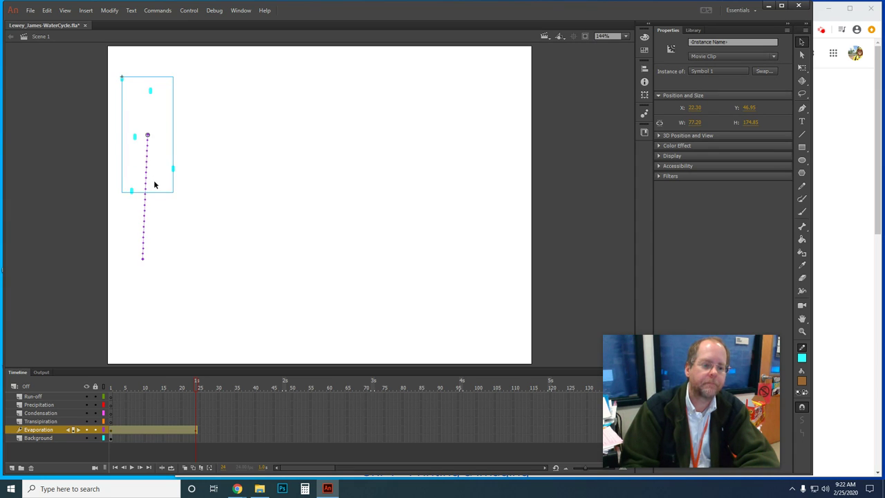
Bend the droplets' straight motion path into a curve, adjusting its bow at frames 12 and 19
{"action": "left_click_drag", "start_coordinate": [144, 237], "coordinate": [150, 237]}
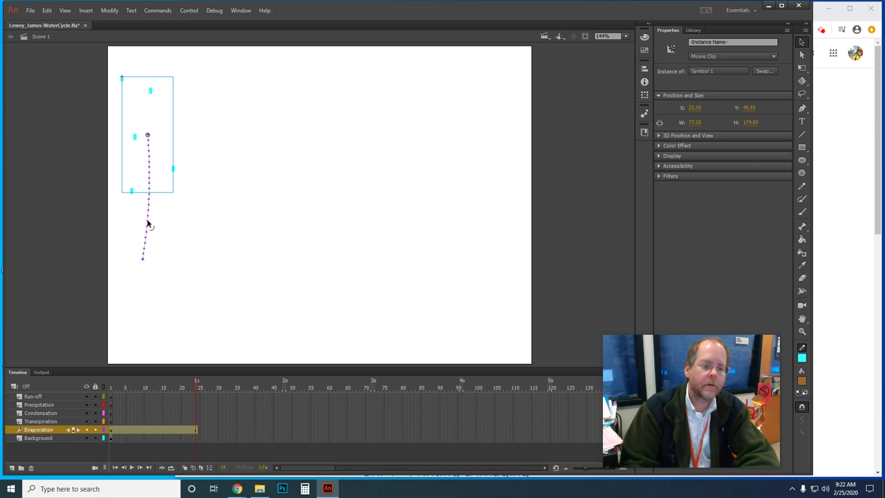
{"action": "mouse_move", "coordinate": [146, 223]}
{"action": "left_mouse_down"}
{"action": "mouse_move", "coordinate": [141, 242]}
{"action": "mouse_move", "coordinate": [153, 237]}
{"action": "mouse_move", "coordinate": [144, 217]}
{"action": "mouse_move", "coordinate": [152, 221]}
{"action": "mouse_move", "coordinate": [153, 205]}
{"action": "mouse_move", "coordinate": [141, 219]}
{"action": "mouse_move", "coordinate": [151, 207]}
{"action": "left_mouse_up"}
{"action": "left_click", "coordinate": [149, 237]}
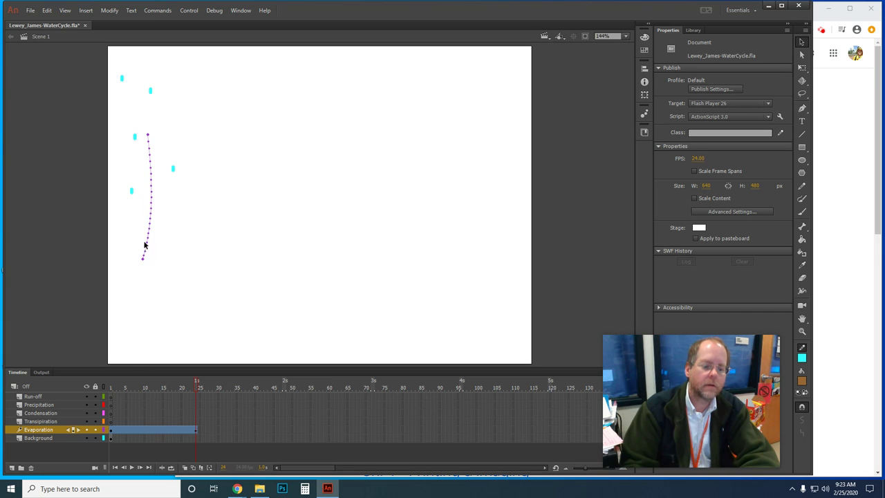
{"action": "left_click", "coordinate": [150, 384]}
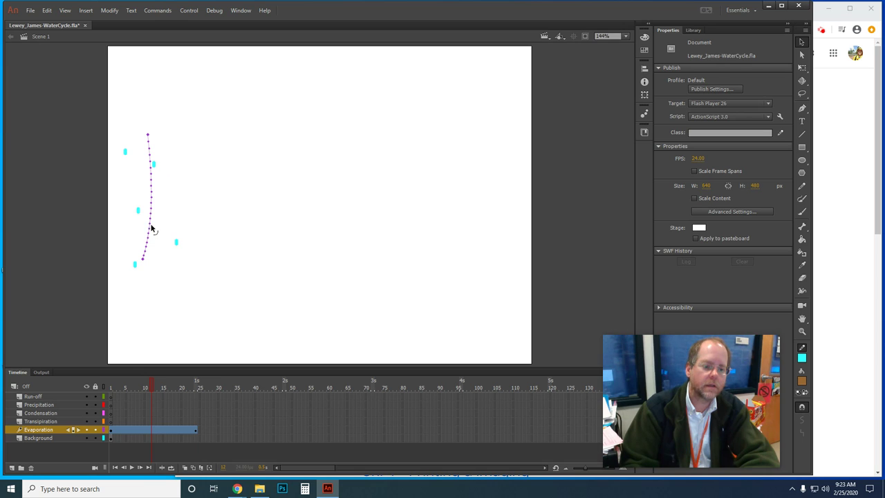
{"action": "left_click_drag", "start_coordinate": [149, 223], "coordinate": [140, 231]}
{"action": "left_click_drag", "start_coordinate": [152, 389], "coordinate": [178, 383]}
{"action": "left_click_drag", "start_coordinate": [146, 159], "coordinate": [154, 159]}
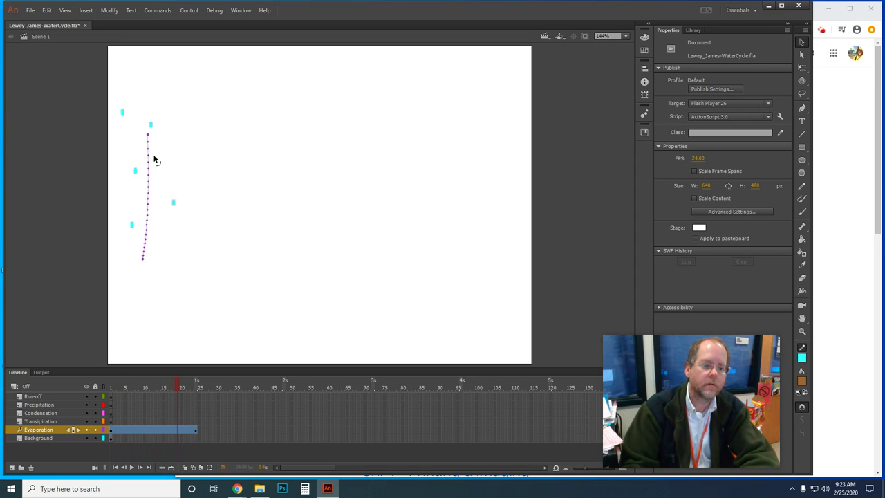
{"action": "left_click_drag", "start_coordinate": [145, 217], "coordinate": [136, 209]}
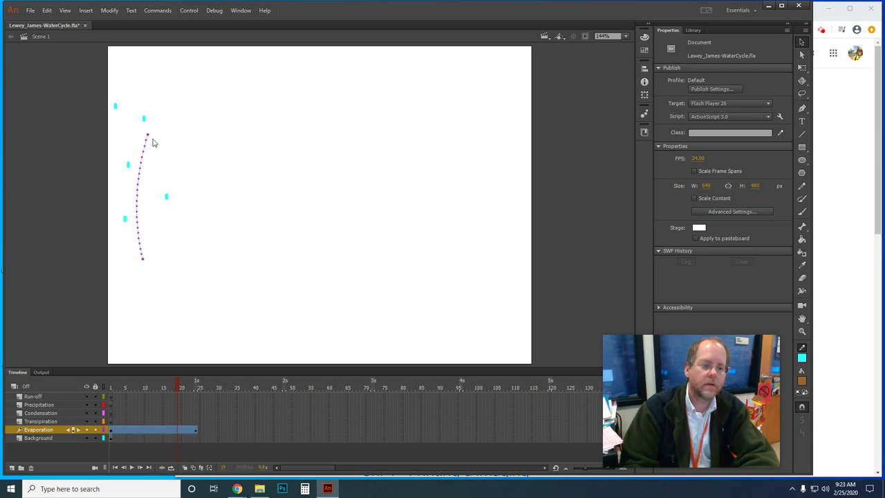
Extend the upper end of the droplets' motion path beyond the top edge of the stage
{"action": "left_click_drag", "start_coordinate": [148, 135], "coordinate": [156, 90]}
{"action": "left_click_drag", "start_coordinate": [155, 77], "coordinate": [164, 4]}
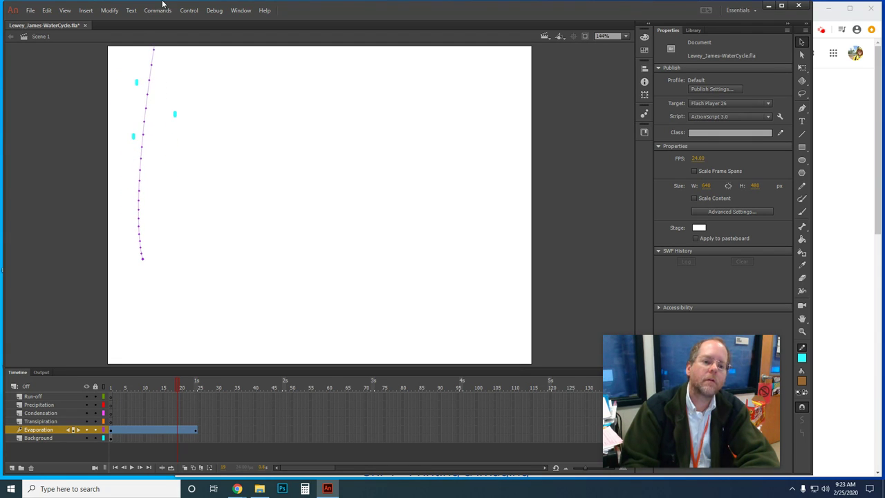
{"action": "left_click", "coordinate": [621, 35]}
{"action": "left_click", "coordinate": [611, 97]}
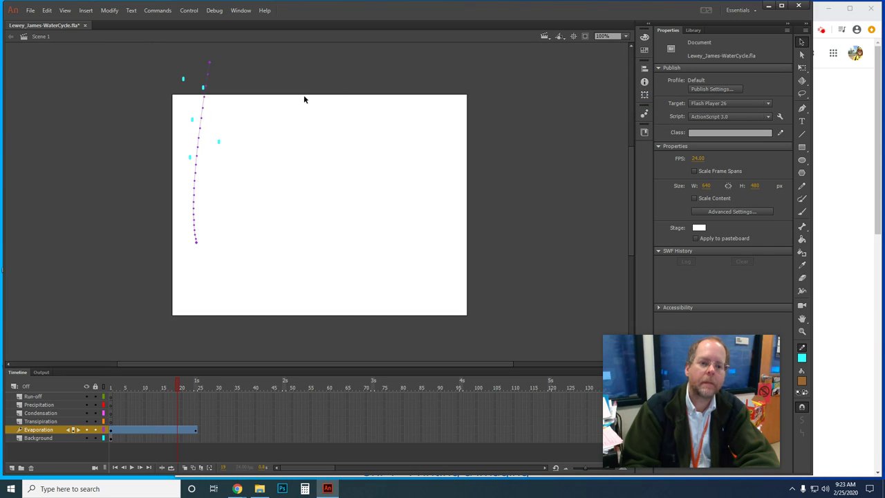
{"action": "left_click_drag", "start_coordinate": [211, 66], "coordinate": [205, 48]}
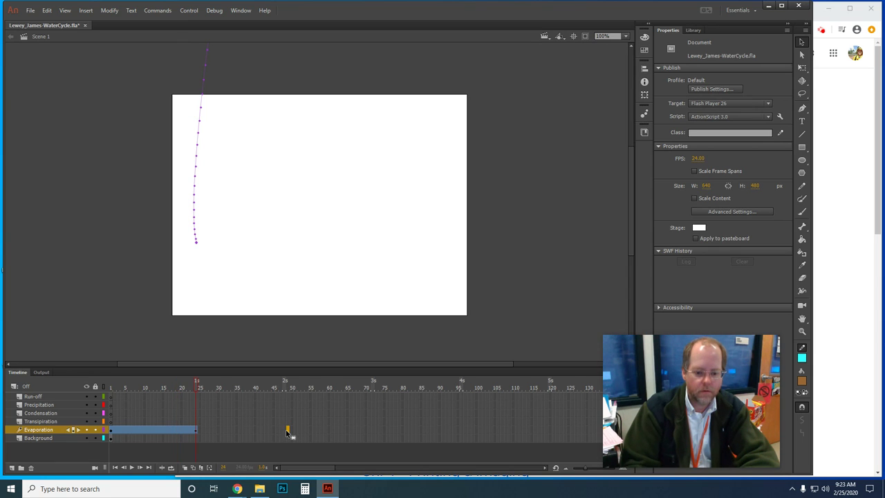
Insert a keyframe at frame 240 of the Evaporation layer
{"action": "left_click_drag", "start_coordinate": [295, 467], "coordinate": [361, 468]}
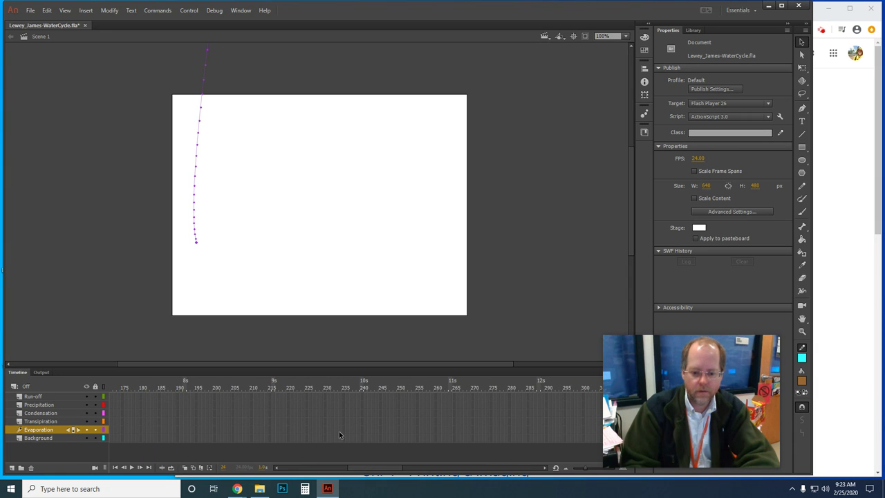
{"action": "right_click", "coordinate": [360, 429]}
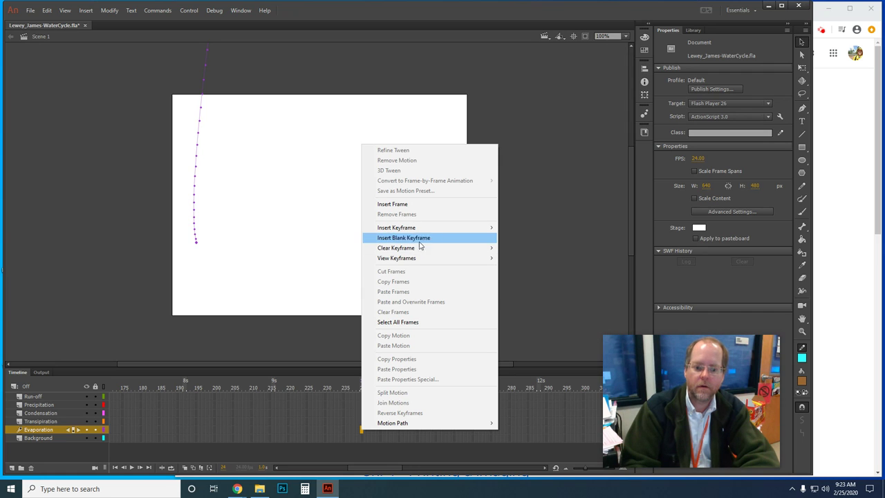
{"action": "mouse_move", "coordinate": [446, 229]}
{"action": "left_click", "coordinate": [513, 288]}
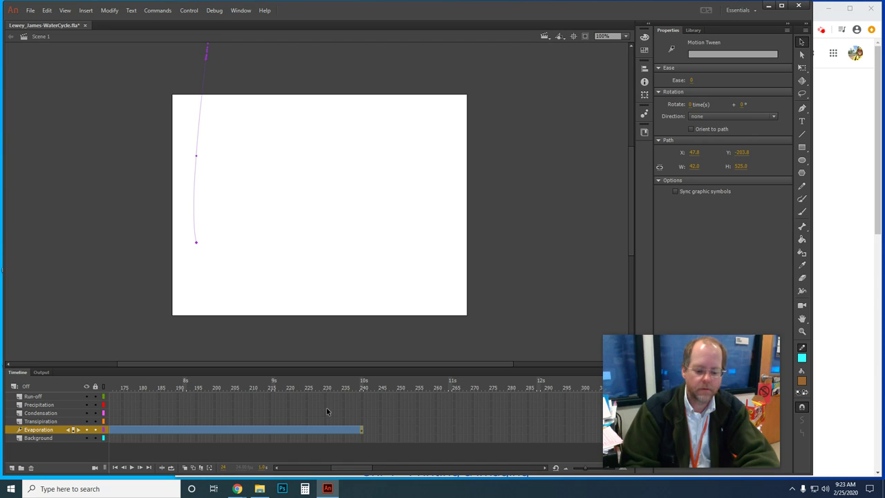
Undo the frame 240 keyframe, the motion path edits and the droplets' upward move, back to the newly created tween
{"action": "key", "text": "ctrl+z"}
{"action": "key", "text": "ctrl+z"}
{"action": "key", "text": "ctrl+z"}
{"action": "key", "text": "ctrl+z"}
{"action": "key", "text": "ctrl+z"}
{"action": "key", "text": "ctrl+z"}
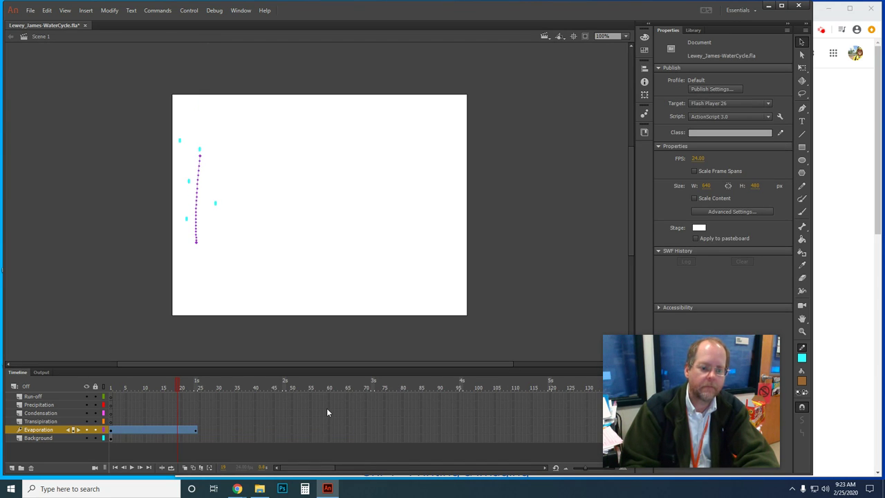
{"action": "key", "text": "ctrl+z"}
{"action": "key", "text": "ctrl+z"}
{"action": "key", "text": "ctrl+z"}
{"action": "key", "text": "ctrl+z"}
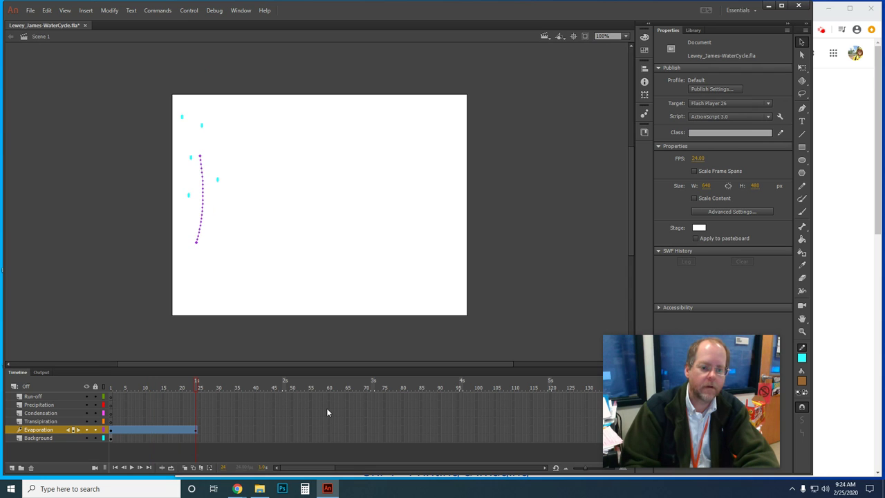
{"action": "key", "text": "ctrl+z"}
{"action": "key", "text": "ctrl+z"}
{"action": "key", "text": "ctrl+z"}
{"action": "key", "text": "ctrl+z"}
{"action": "key", "text": "ctrl+z"}
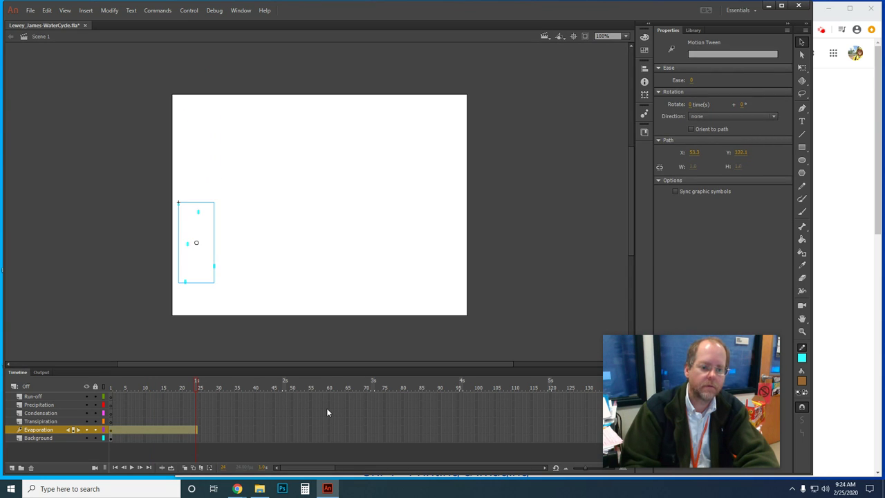
Insert a keyframe for all properties at frame 240 of the Evaporation layer
{"action": "left_click_drag", "start_coordinate": [329, 468], "coordinate": [403, 447]}
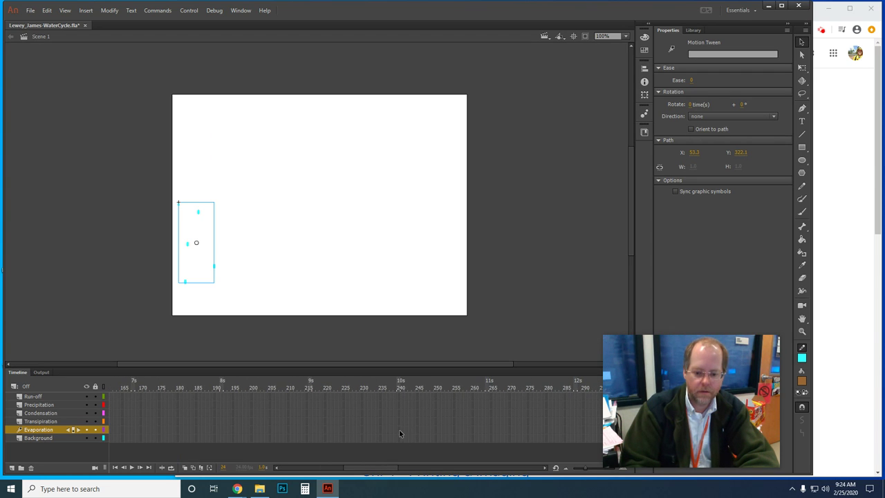
{"action": "right_click", "coordinate": [399, 429]}
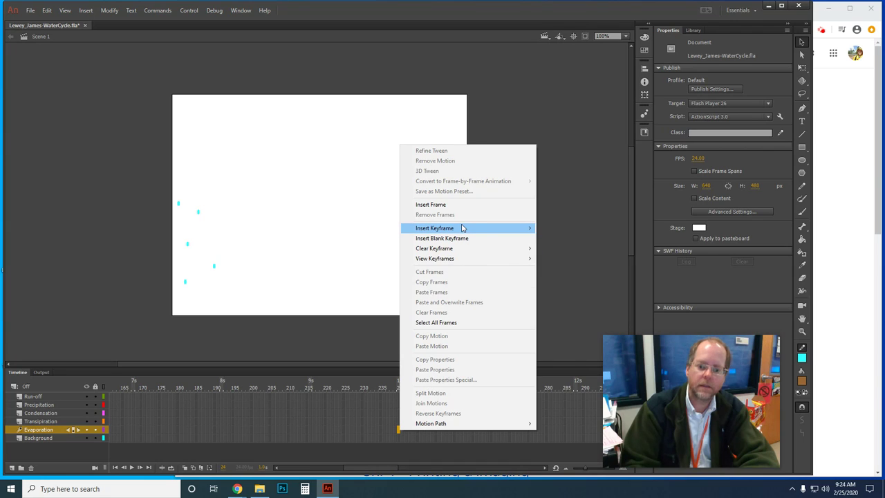
{"action": "mouse_move", "coordinate": [463, 228]}
{"action": "left_click", "coordinate": [556, 289]}
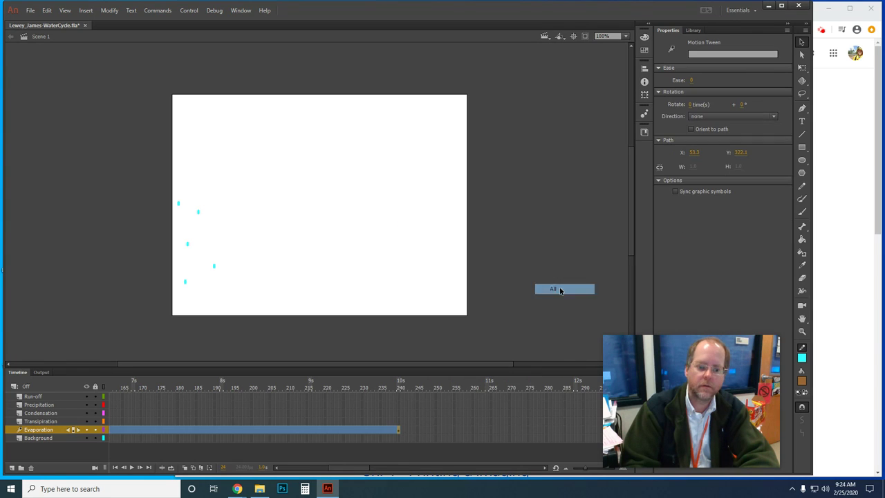
At frame 240, move the Evaporation droplets above the stage's top edge, to about X 43, Y -177, and scrub through the motion
{"action": "left_click", "coordinate": [399, 430]}
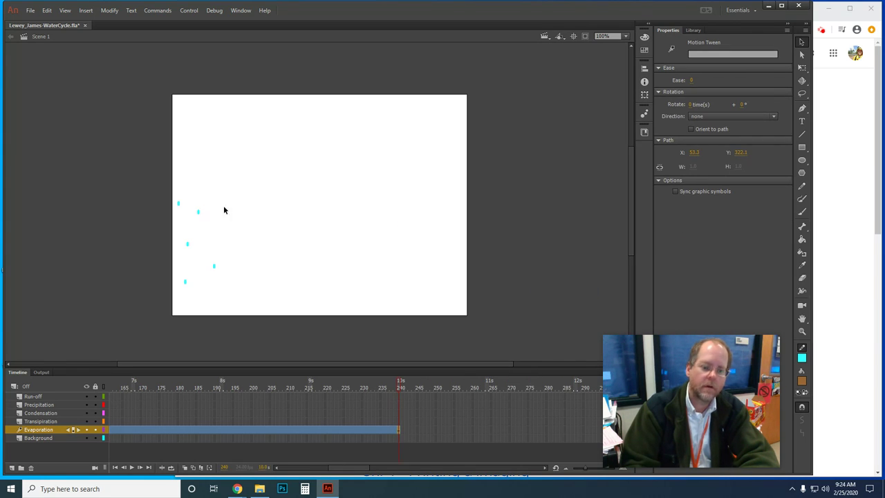
{"action": "left_click", "coordinate": [193, 197]}
{"action": "left_click_drag", "start_coordinate": [171, 197], "coordinate": [246, 337]}
{"action": "left_click_drag", "start_coordinate": [206, 250], "coordinate": [246, 316]}
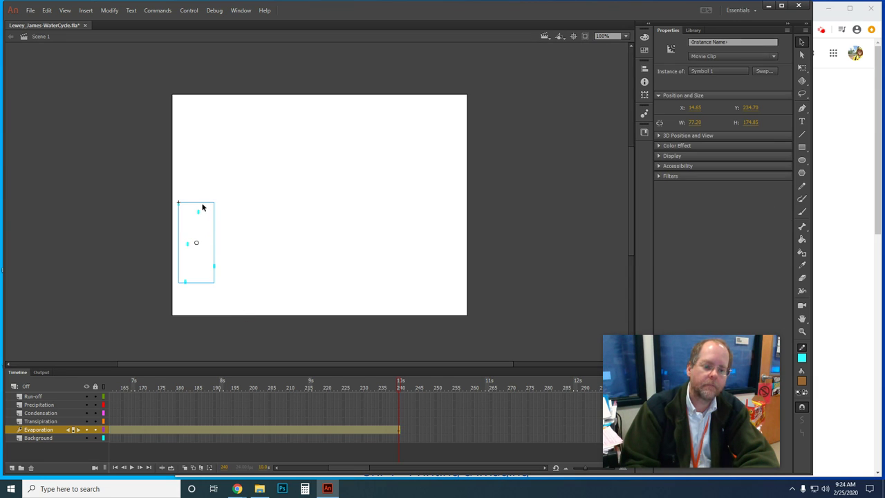
{"action": "left_click", "coordinate": [202, 199]}
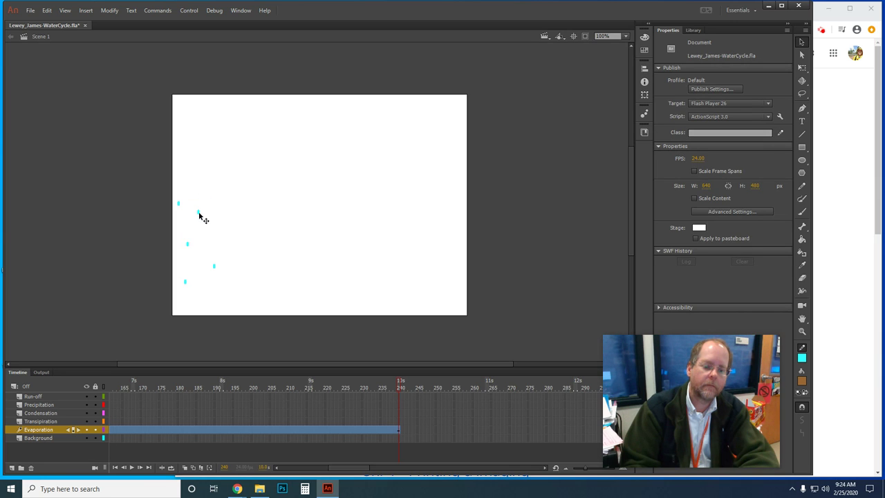
{"action": "left_click_drag", "start_coordinate": [199, 217], "coordinate": [212, 27]}
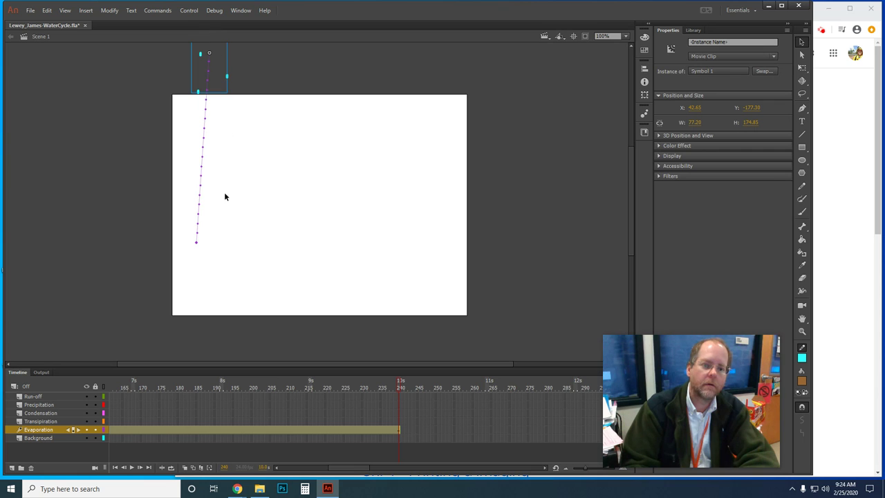
{"action": "left_click", "coordinate": [387, 387]}
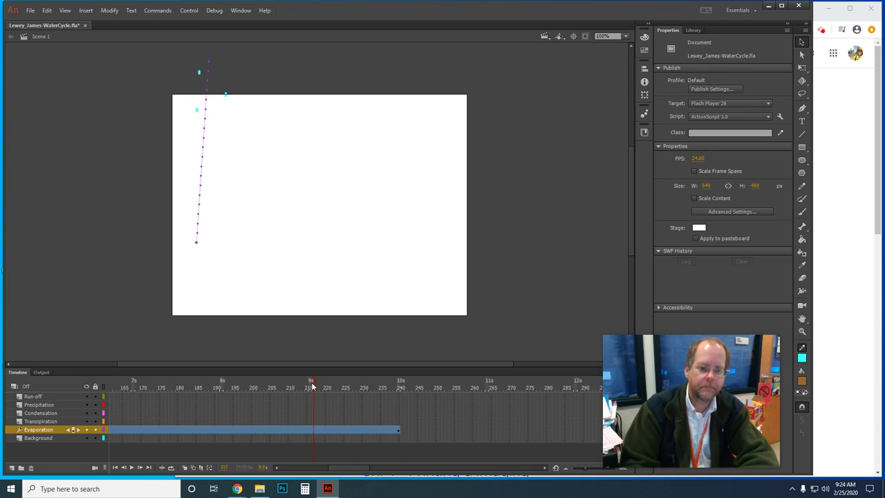
{"action": "left_click_drag", "start_coordinate": [114, 386], "coordinate": [90, 393]}
Insert a keyframe at frame 240 of the Background layer and lock that layer
{"action": "left_click_drag", "start_coordinate": [291, 467], "coordinate": [334, 467]}
{"action": "right_click", "coordinate": [339, 438]}
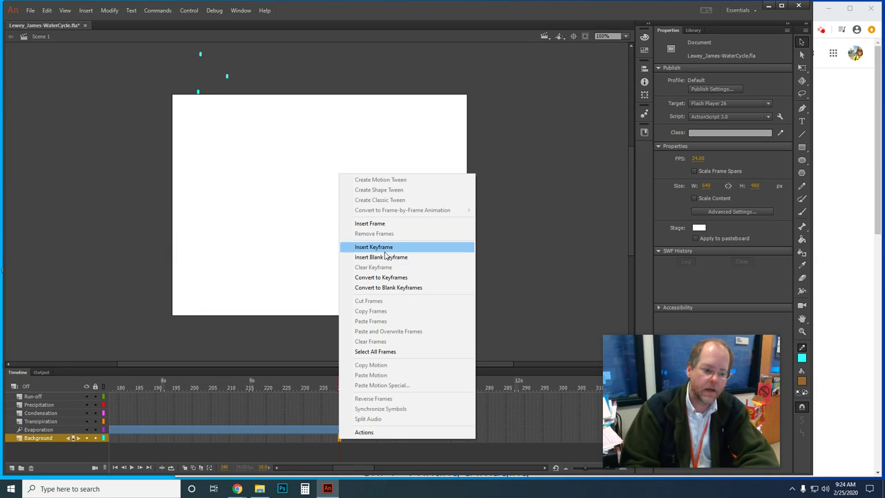
{"action": "left_click", "coordinate": [388, 247]}
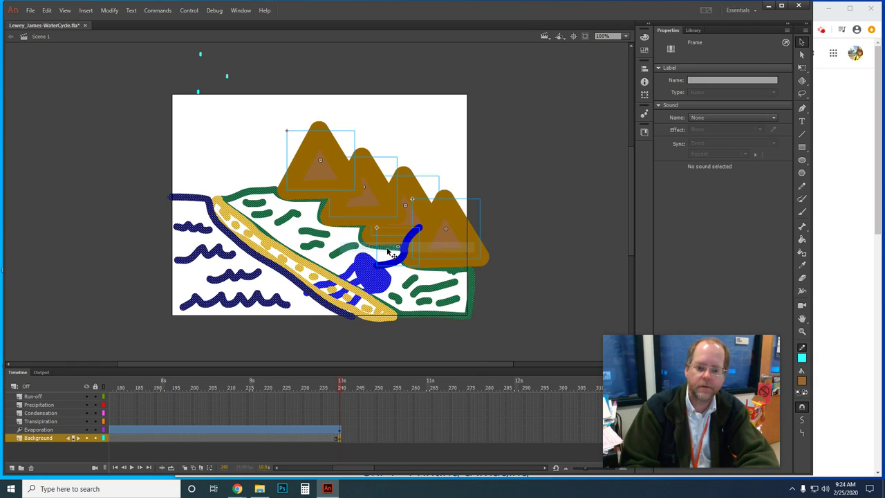
{"action": "left_click", "coordinate": [96, 441]}
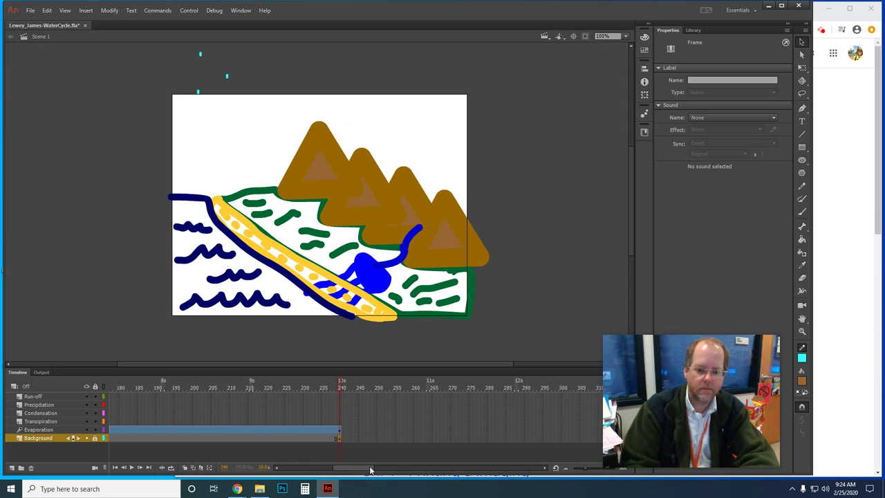
Test the movie to preview the droplets rising over the background, and close the preview
{"action": "left_click_drag", "start_coordinate": [341, 384], "coordinate": [122, 390]}
{"action": "key", "text": "ctrl+Return"}
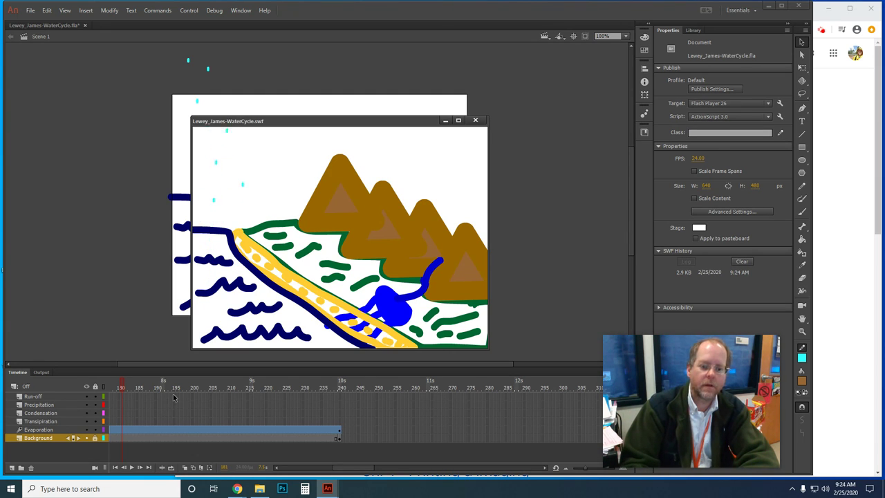
{"action": "left_click", "coordinate": [483, 122]}
Return to frame 1 and lock the Background layer
{"action": "left_click_drag", "start_coordinate": [368, 474], "coordinate": [316, 474]}
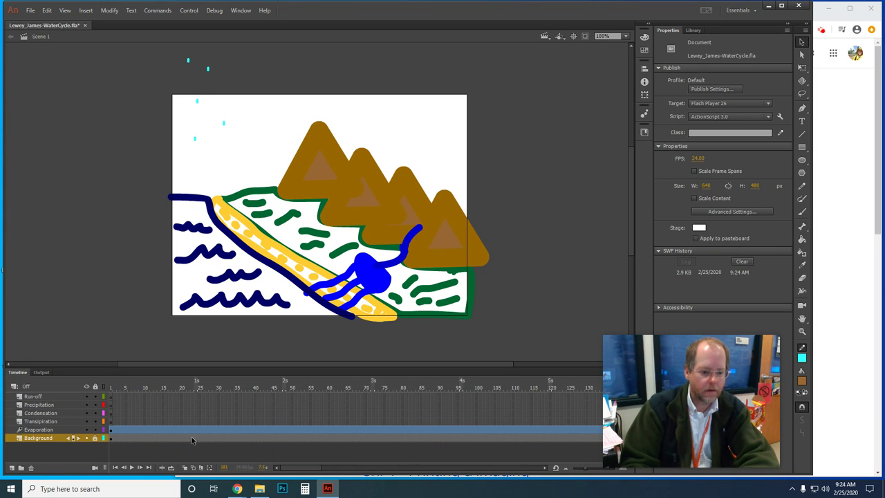
{"action": "left_click", "coordinate": [111, 421]}
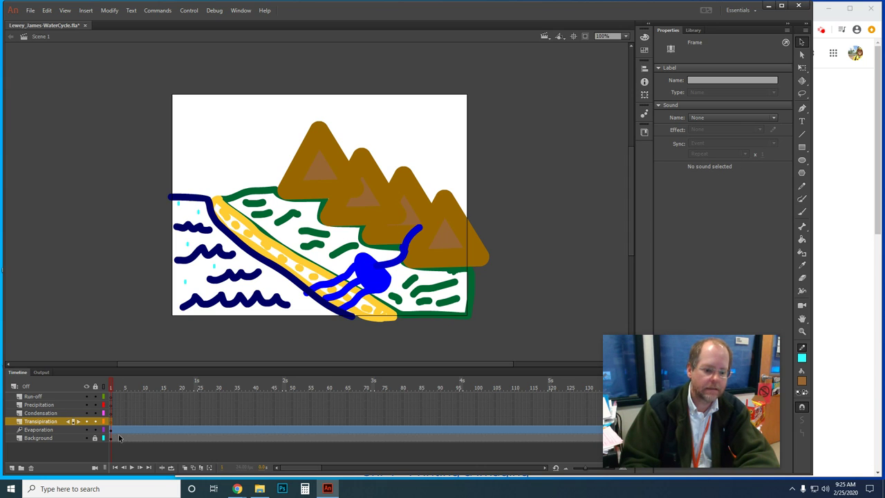
{"action": "left_click", "coordinate": [59, 440]}
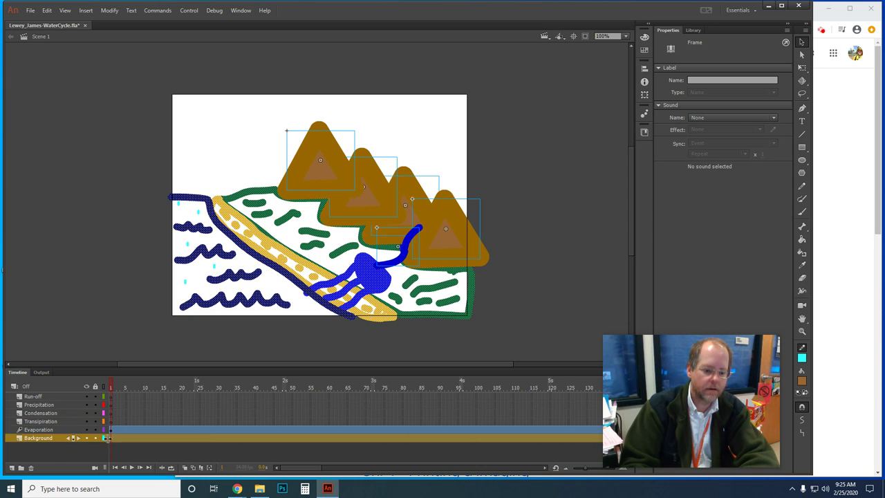
{"action": "left_click", "coordinate": [110, 439]}
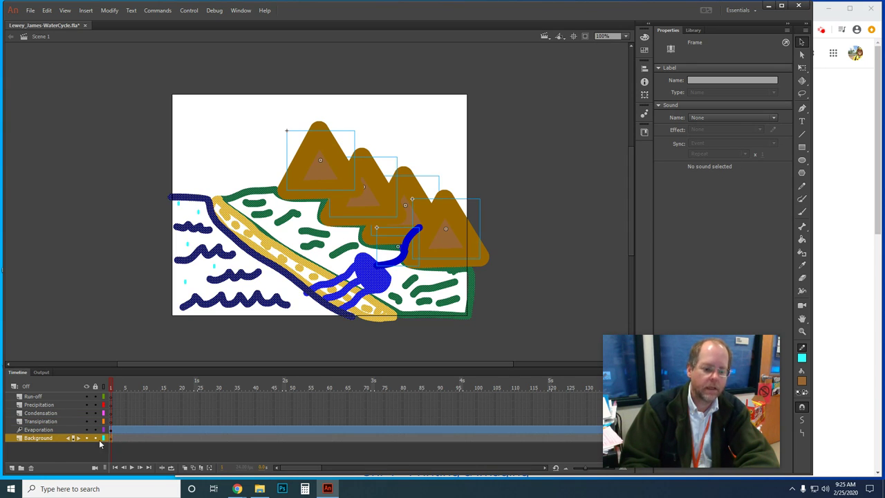
{"action": "left_click", "coordinate": [96, 439]}
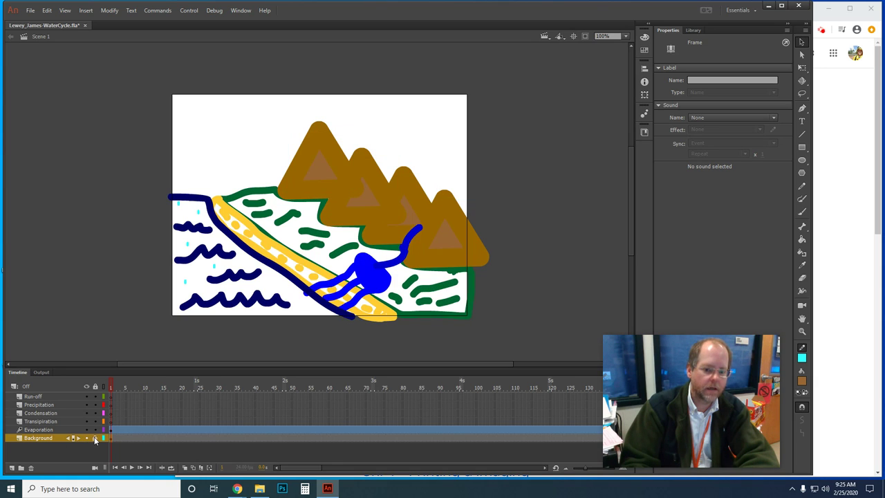
On the Transipiration layer, draw a cyan droplet about 6 px tall above the grass with the Pencil tool at stroke 2.00
{"action": "left_click", "coordinate": [47, 422]}
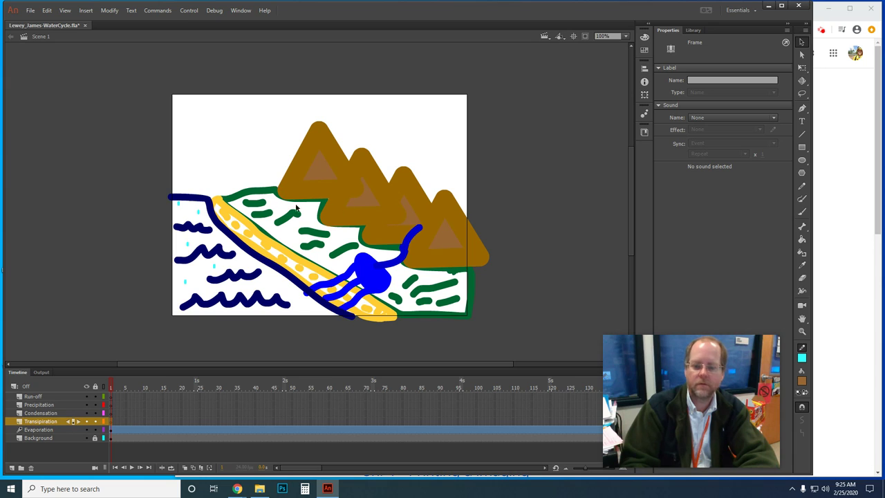
{"action": "left_click", "coordinate": [802, 186]}
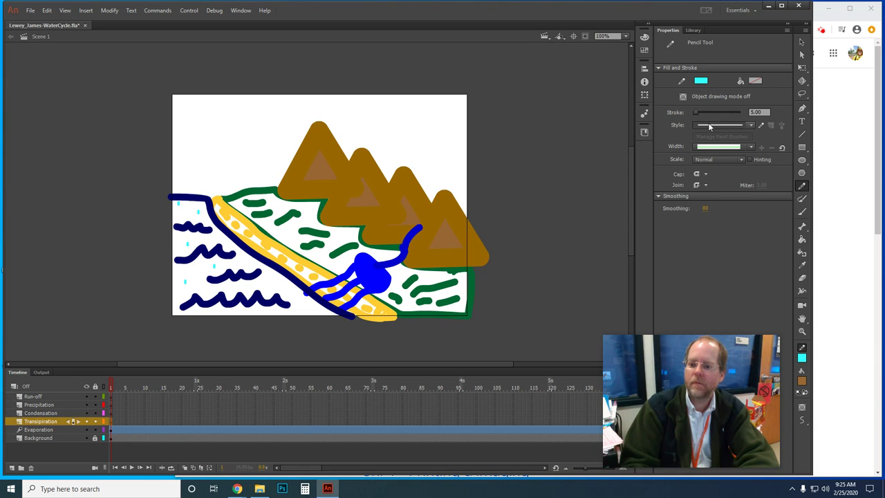
{"action": "left_click_drag", "start_coordinate": [757, 112], "coordinate": [748, 113]}
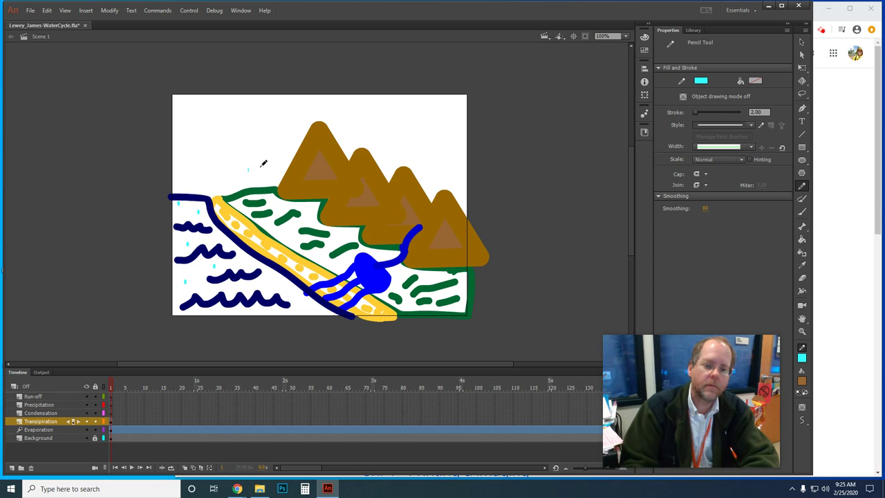
Convert the new droplet above the grass into a movie clip symbol named Transpiration
{"action": "left_click", "coordinate": [802, 41]}
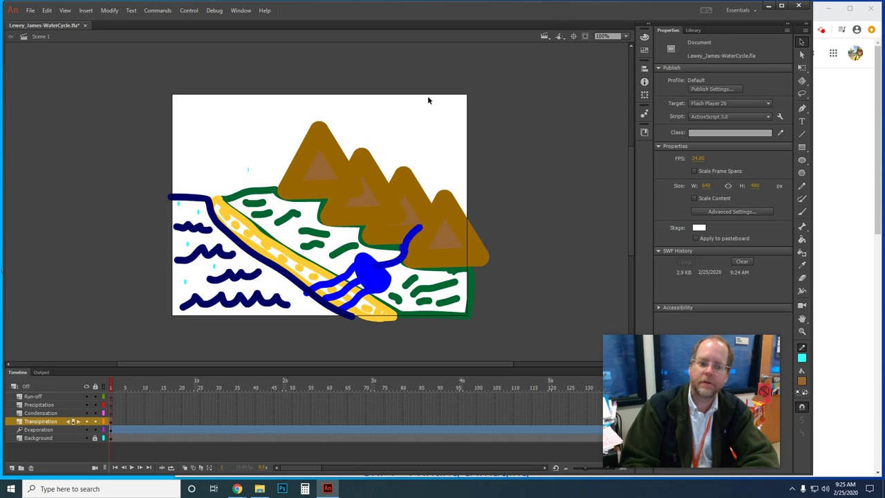
{"action": "left_click", "coordinate": [247, 168]}
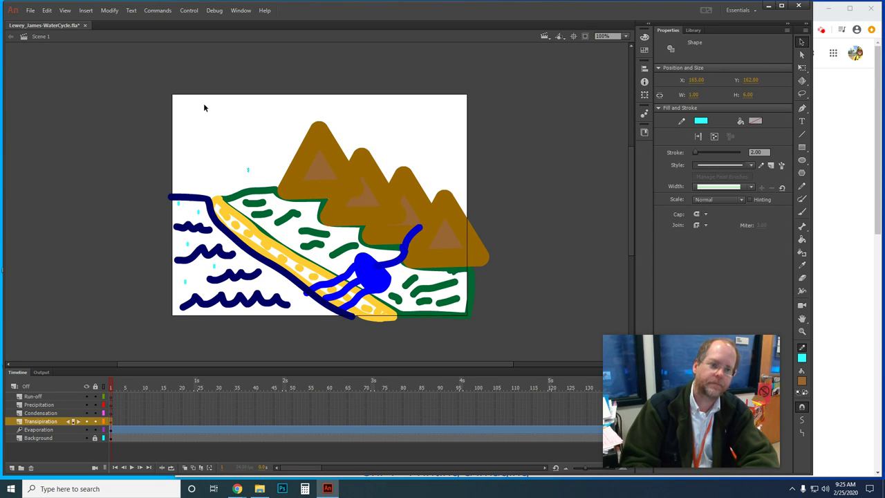
{"action": "left_click", "coordinate": [109, 10]}
{"action": "left_click", "coordinate": [181, 33]}
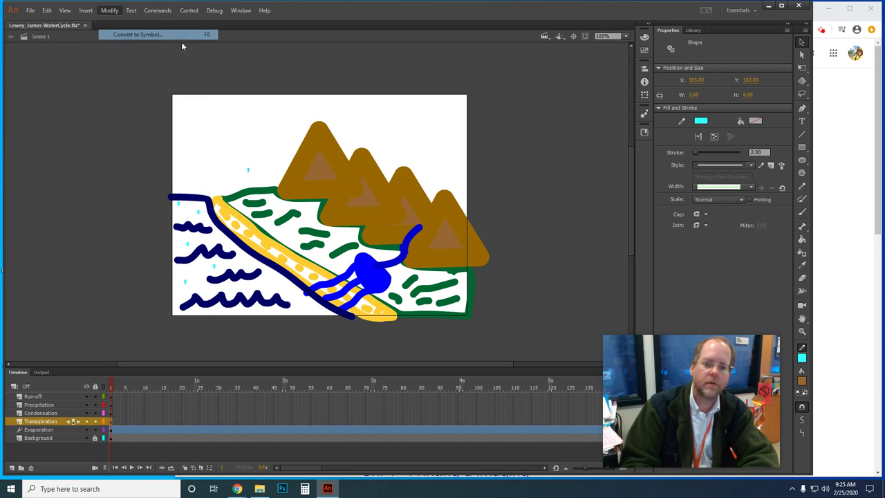
{"action": "type", "text": "Tran"}
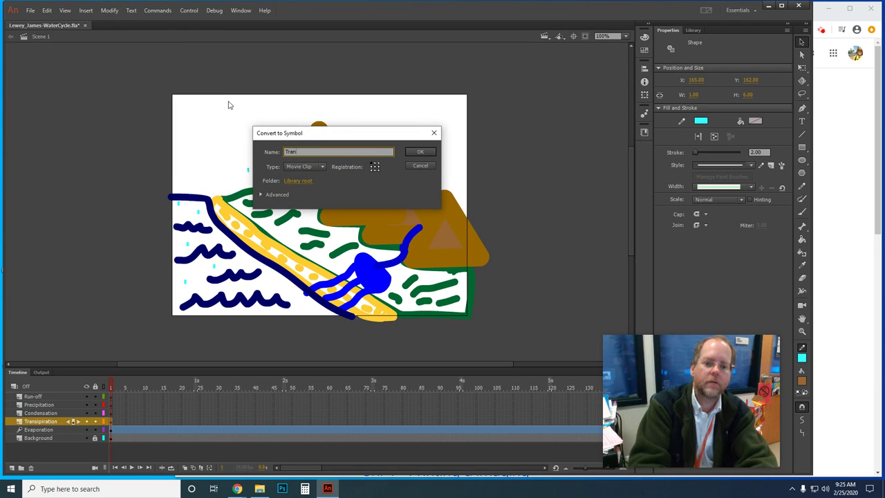
{"action": "type", "text": "spiration"}
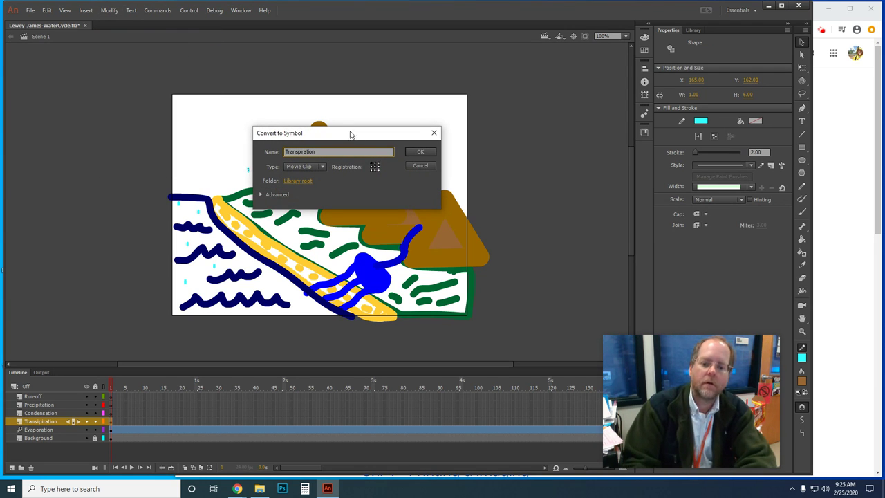
{"action": "left_click", "coordinate": [421, 153]}
Move the droplet down onto the grass and scatter more Transpiration instances from the library around it
{"action": "left_click", "coordinate": [693, 32]}
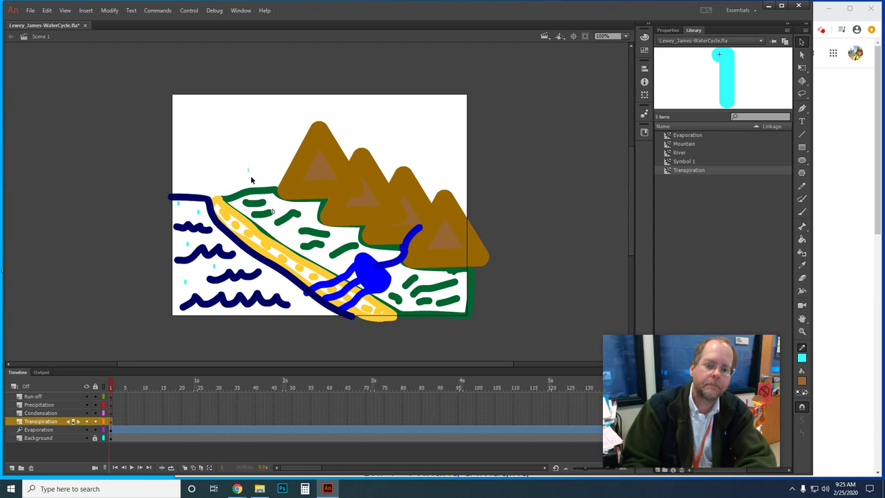
{"action": "left_click_drag", "start_coordinate": [247, 173], "coordinate": [242, 199]}
{"action": "left_click", "coordinate": [684, 171]}
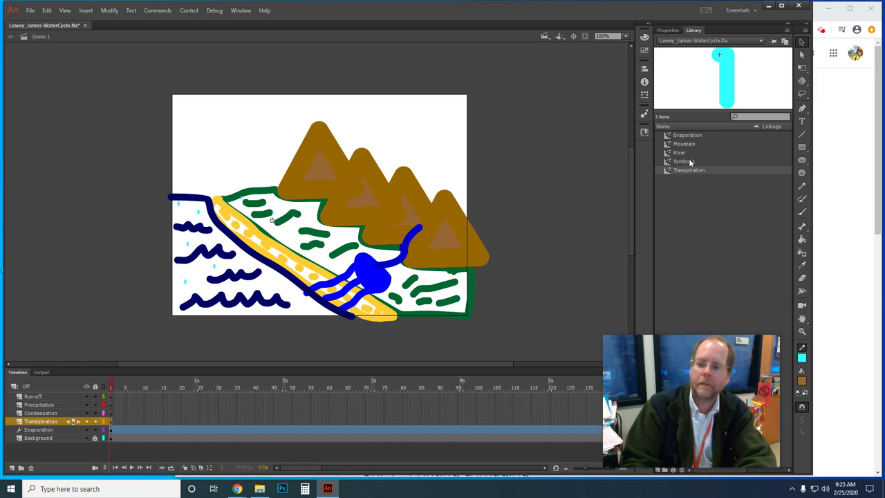
{"action": "mouse_move", "coordinate": [682, 171]}
{"action": "left_mouse_down"}
{"action": "mouse_move", "coordinate": [454, 217]}
{"action": "mouse_move", "coordinate": [309, 217]}
{"action": "mouse_move", "coordinate": [290, 207]}
{"action": "left_mouse_up"}
{"action": "left_click_drag", "start_coordinate": [690, 173], "coordinate": [552, 211]}
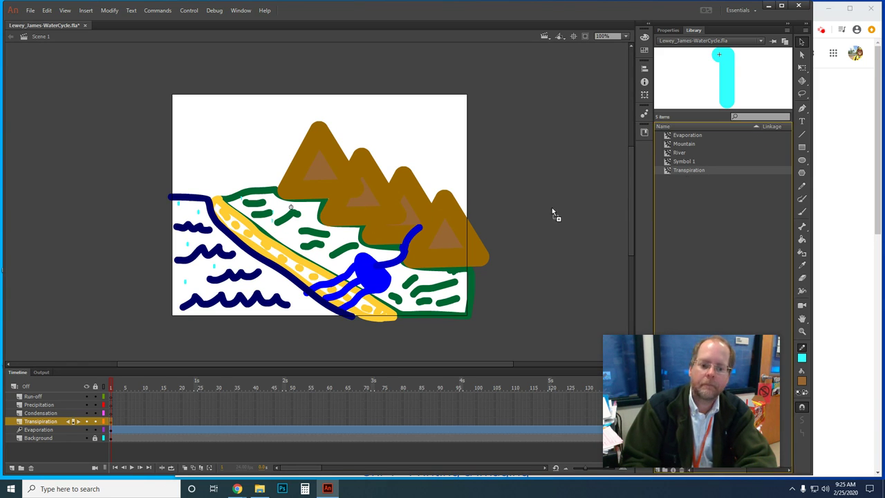
{"action": "left_click_drag", "start_coordinate": [301, 244], "coordinate": [291, 235]}
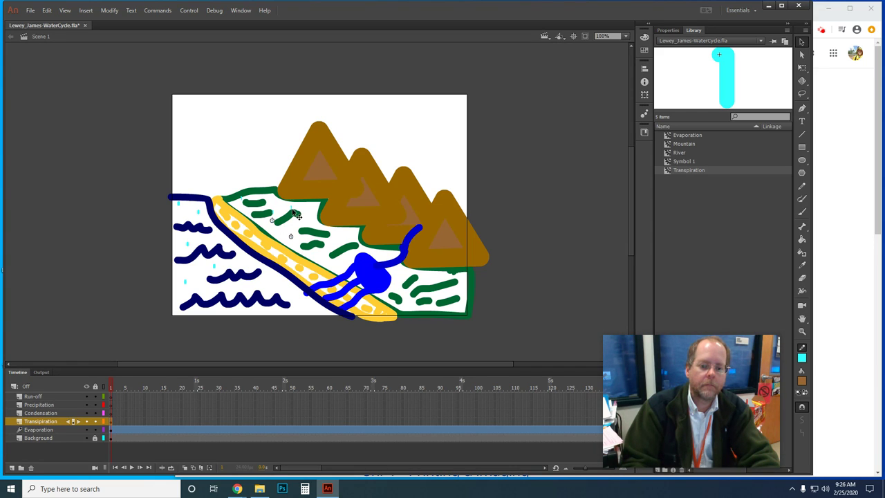
{"action": "left_click_drag", "start_coordinate": [297, 214], "coordinate": [277, 214]}
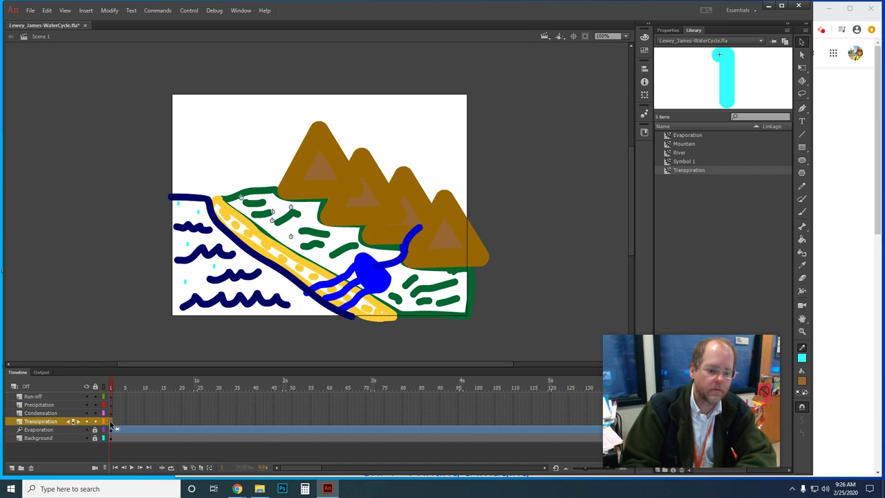
Create a motion tween for the grass droplets, converting them into a single symbol
{"action": "left_click", "coordinate": [86, 10]}
{"action": "left_click", "coordinate": [105, 34]}
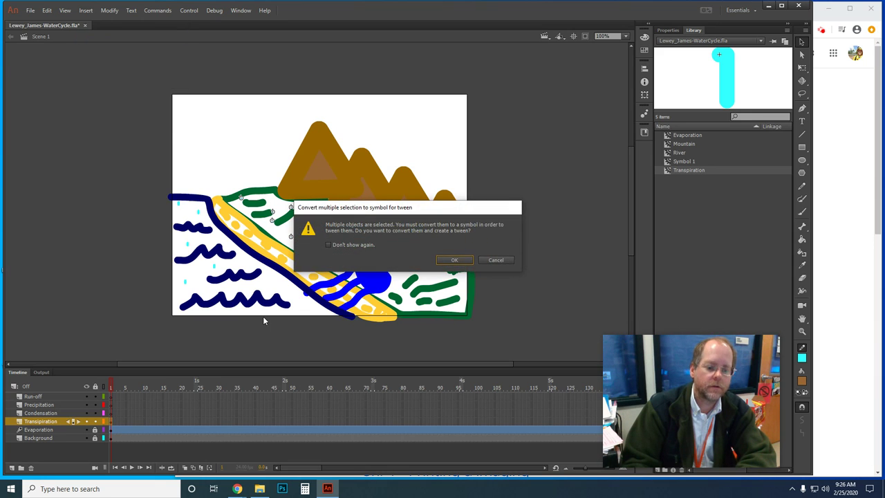
{"action": "left_click", "coordinate": [454, 260]}
Insert a keyframe for all properties at frame 240 of the Transipiration layer
{"action": "left_click_drag", "start_coordinate": [330, 467], "coordinate": [368, 467]}
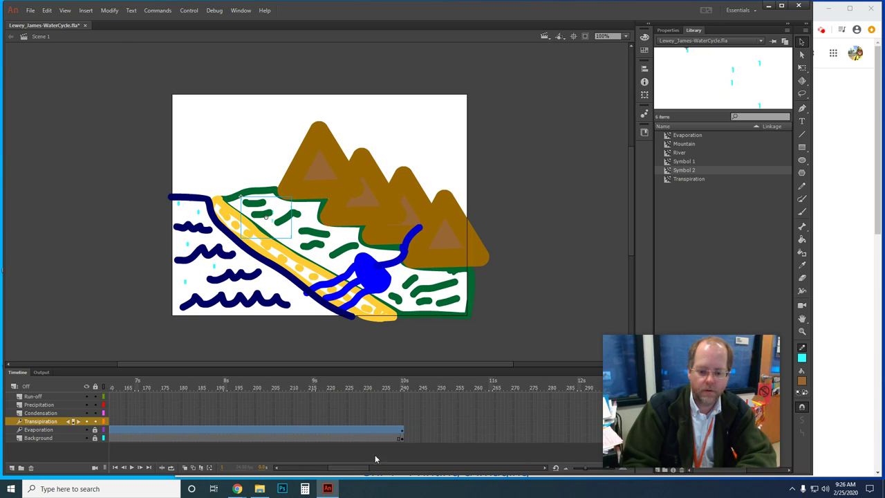
{"action": "right_click", "coordinate": [403, 422]}
{"action": "mouse_move", "coordinate": [481, 219]}
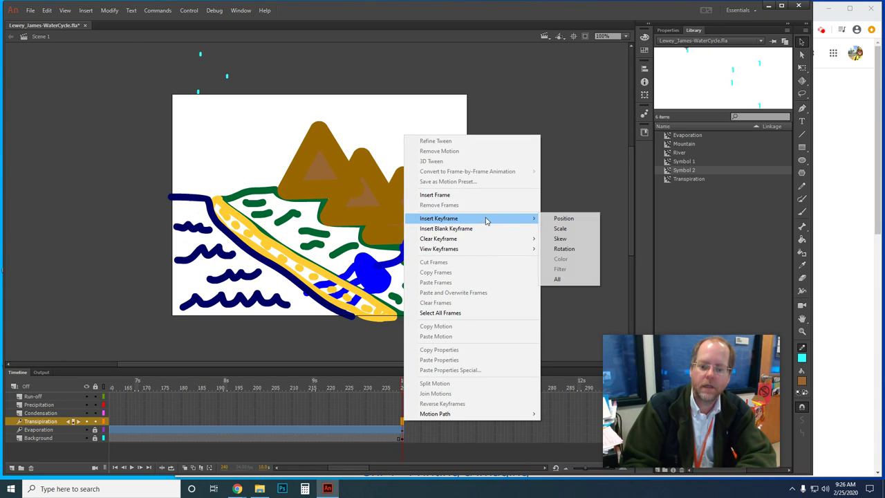
{"action": "left_click", "coordinate": [557, 279]}
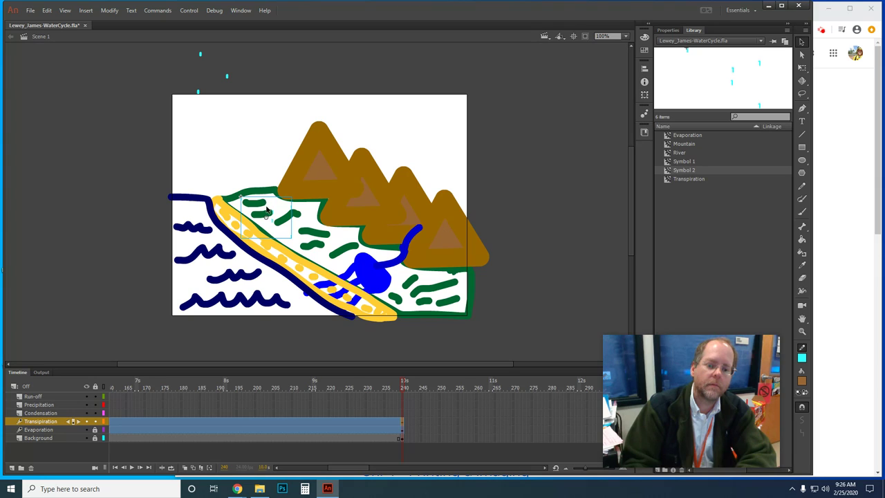
Move the grass droplets straight up above the stage at frame 240, and test the movie to preview both droplet tweens
{"action": "left_click", "coordinate": [263, 193]}
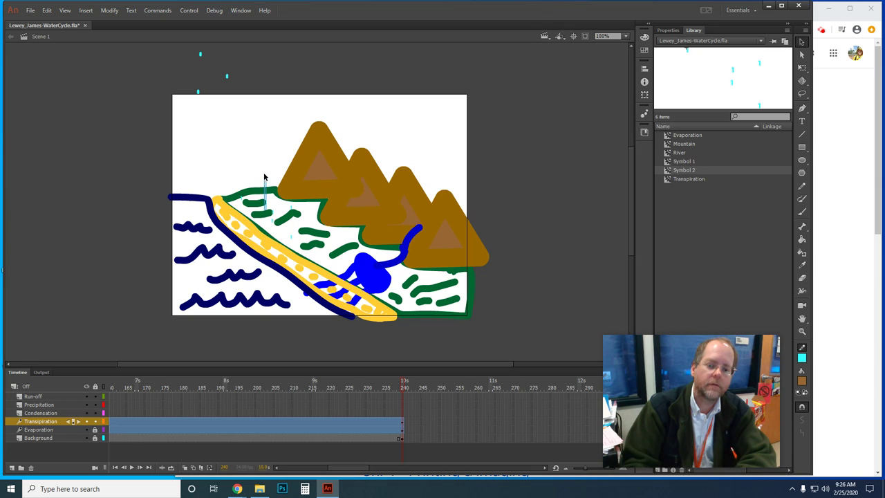
{"action": "left_click_drag", "start_coordinate": [244, 201], "coordinate": [246, 48]}
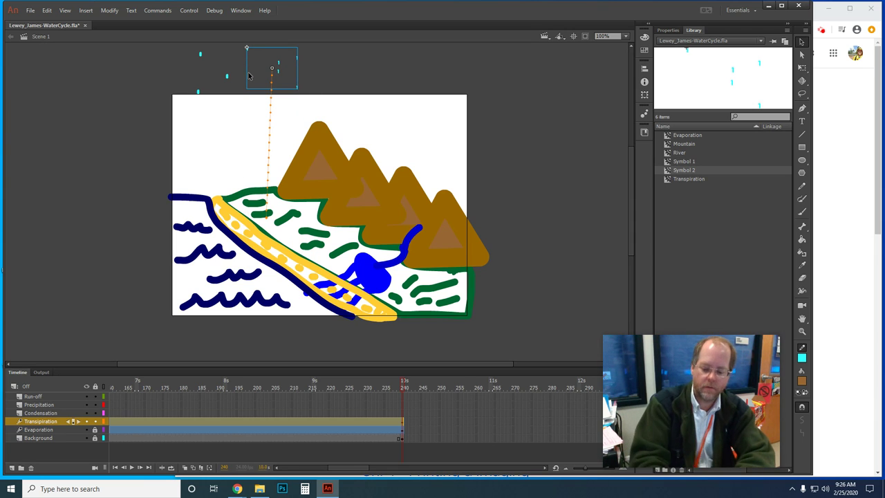
{"action": "key", "text": "ctrl+Return"}
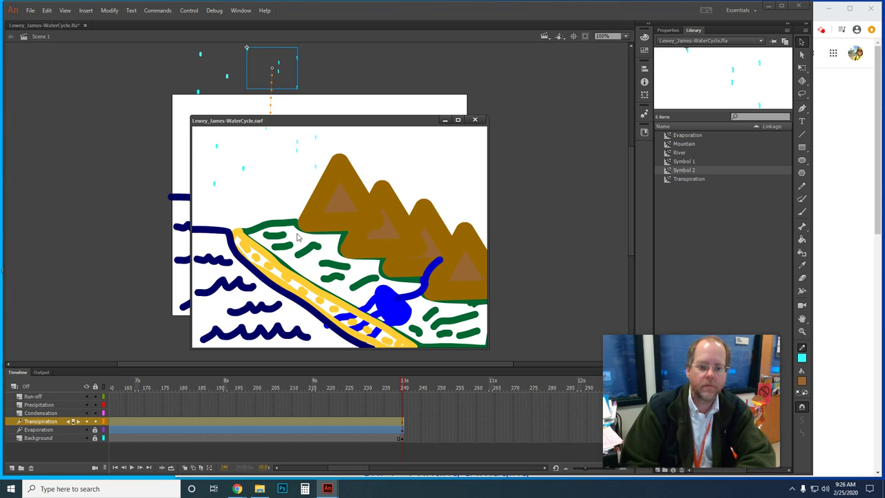
{"action": "left_click", "coordinate": [475, 121]}
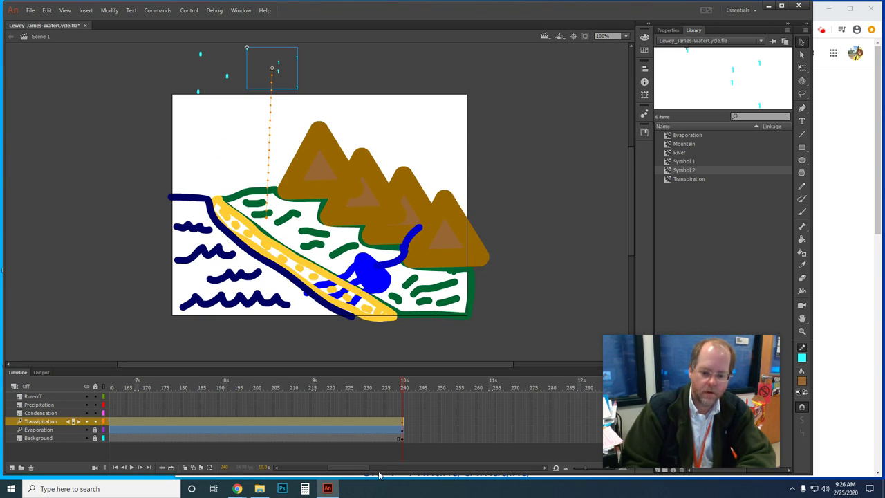
Lock the Transpiration layer and make frame 1 of the Condensation layer active
{"action": "left_click_drag", "start_coordinate": [338, 468], "coordinate": [294, 471]}
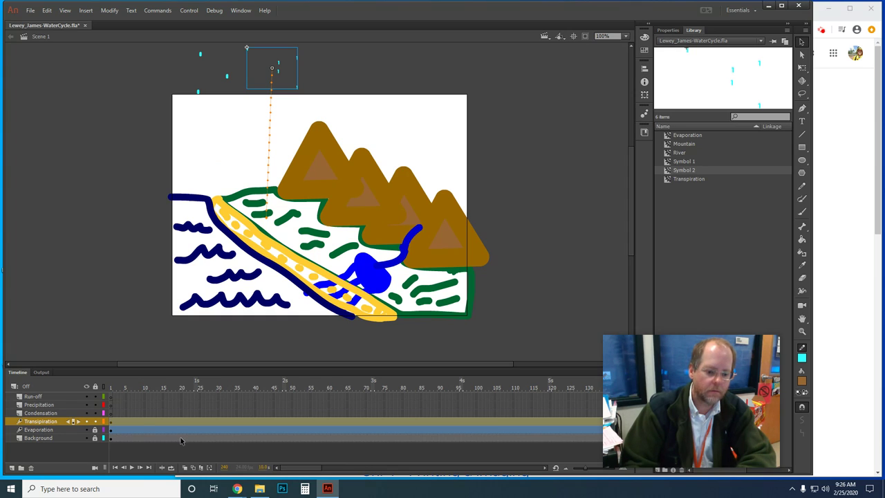
{"action": "left_click", "coordinate": [95, 422]}
{"action": "left_click", "coordinate": [112, 413]}
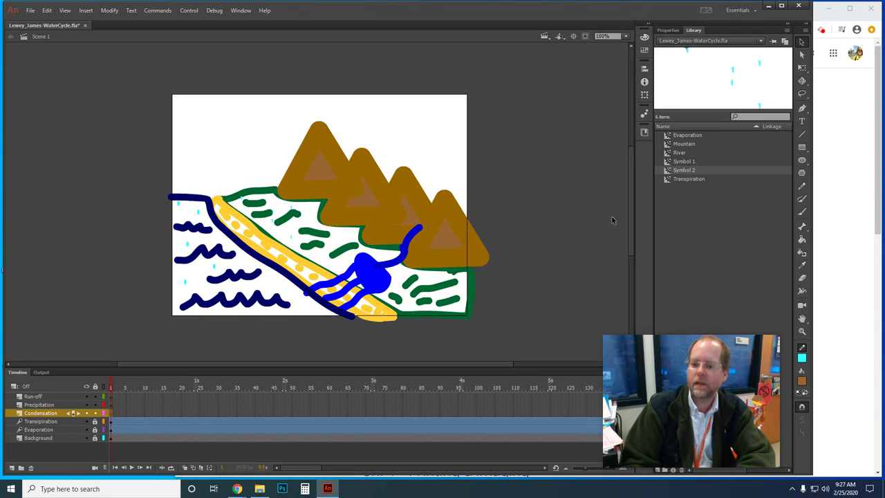
Sketch a cloud about 214 by 111 px with inner detail lines above the mountains, using the Pencil with a dark gray stroke
{"action": "left_click", "coordinate": [667, 30]}
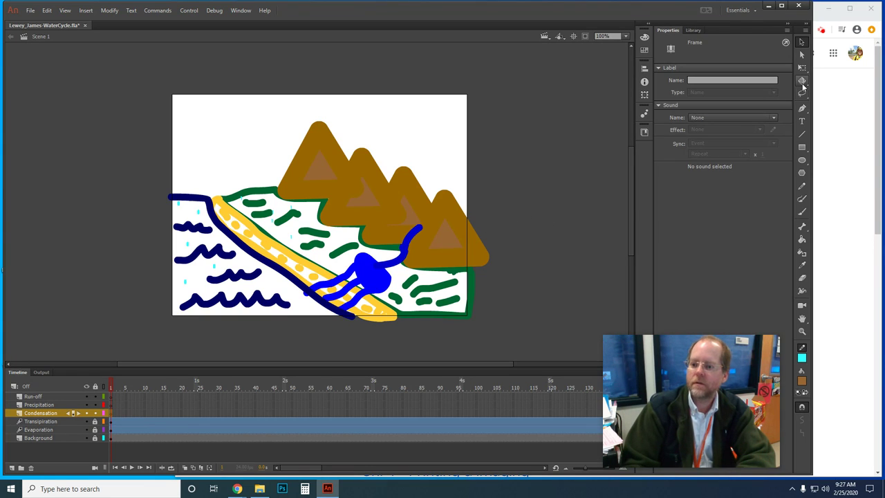
{"action": "left_click", "coordinate": [802, 187]}
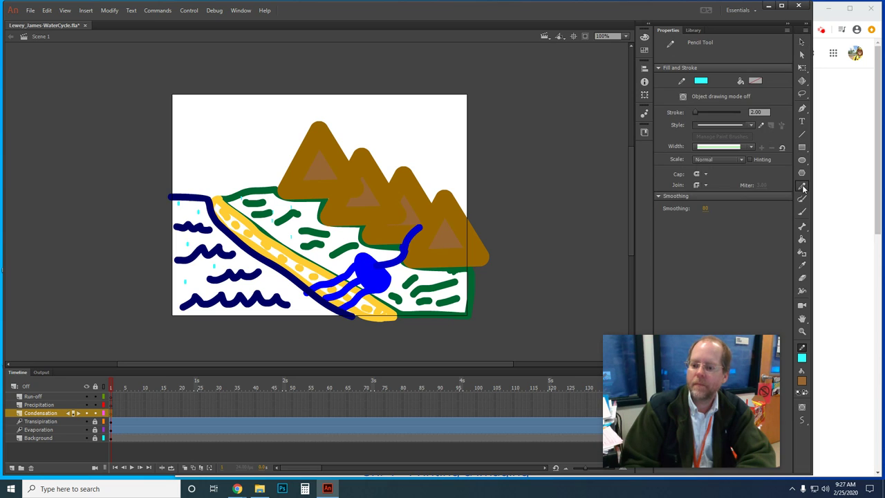
{"action": "left_click", "coordinate": [702, 82]}
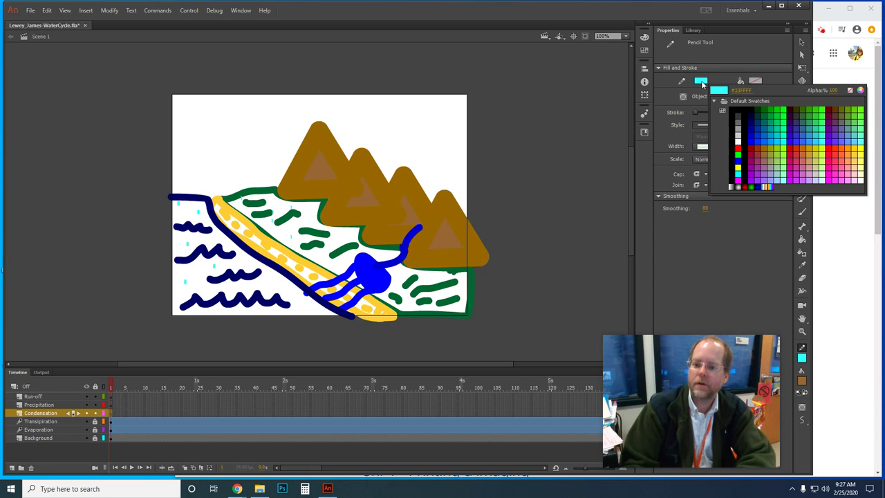
{"action": "left_click", "coordinate": [740, 133]}
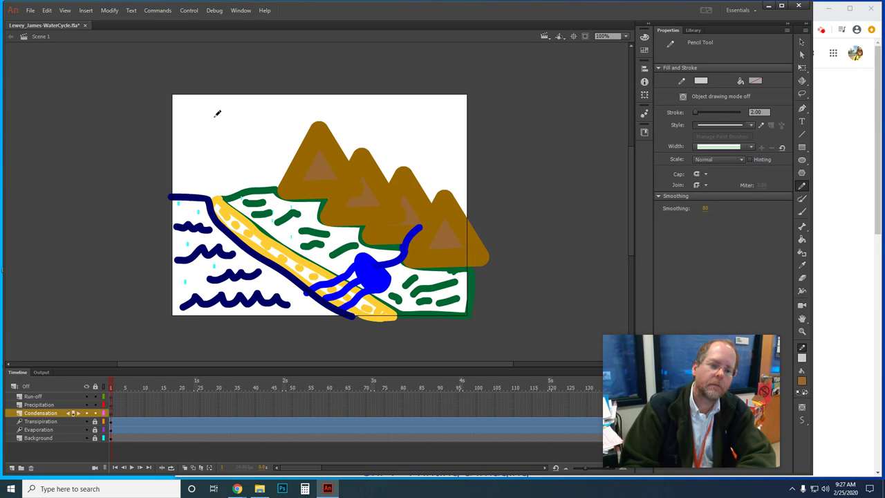
{"action": "left_click", "coordinate": [700, 81]}
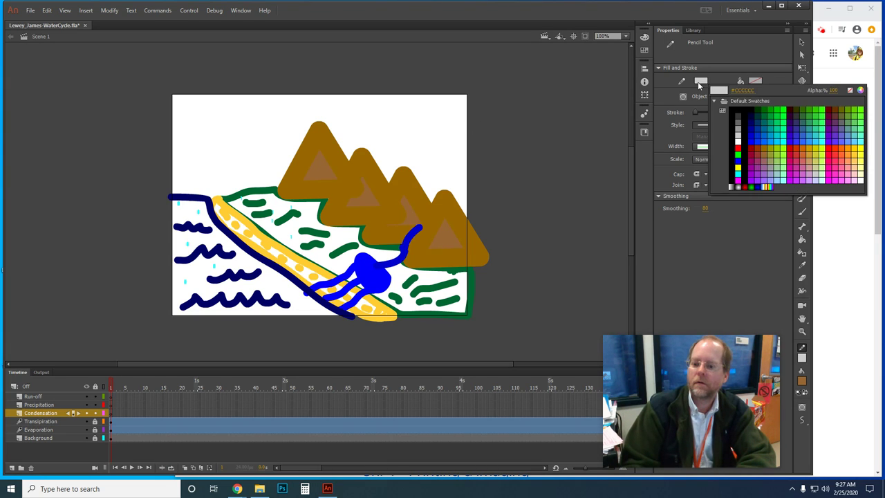
{"action": "left_click", "coordinate": [740, 119]}
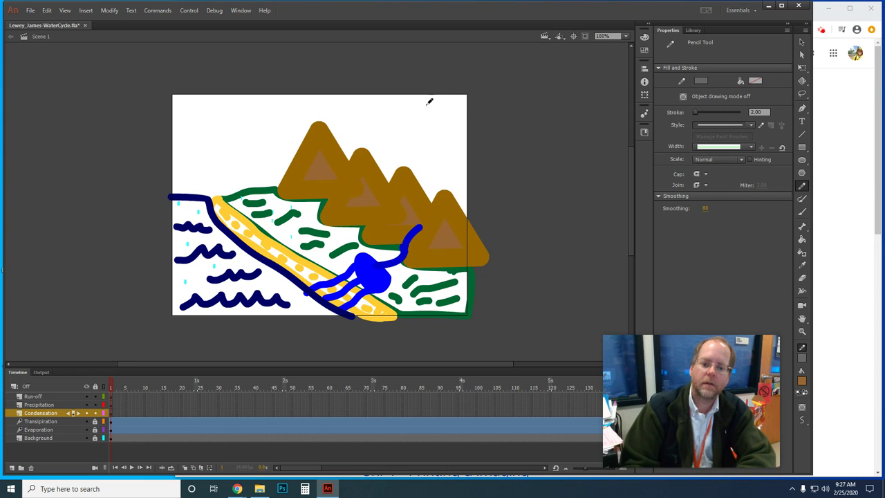
{"action": "mouse_move", "coordinate": [428, 109]}
{"action": "left_mouse_down"}
{"action": "mouse_move", "coordinate": [395, 118]}
{"action": "mouse_move", "coordinate": [391, 136]}
{"action": "mouse_move", "coordinate": [416, 145]}
{"action": "mouse_move", "coordinate": [462, 137]}
{"action": "mouse_move", "coordinate": [485, 131]}
{"action": "mouse_move", "coordinate": [486, 114]}
{"action": "mouse_move", "coordinate": [453, 97]}
{"action": "mouse_move", "coordinate": [430, 108]}
{"action": "mouse_move", "coordinate": [461, 115]}
{"action": "left_mouse_up"}
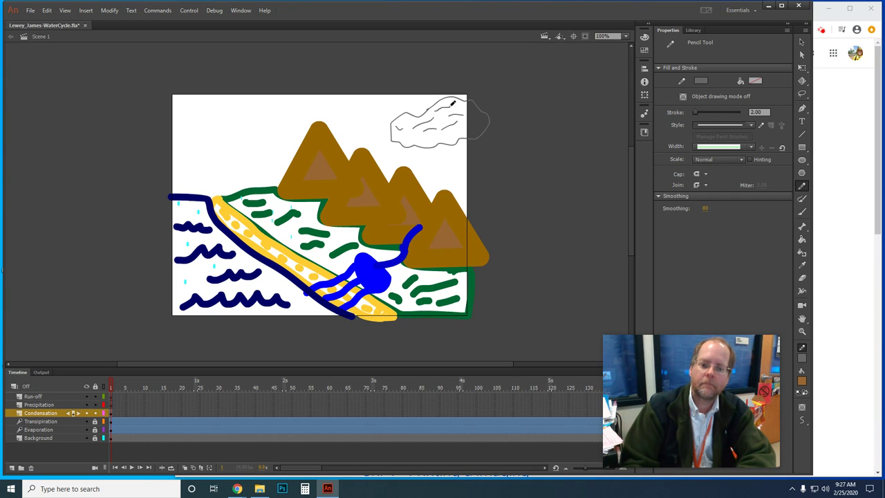
Convert the whole cloud drawing into a movie clip symbol named Condensation
{"action": "left_click", "coordinate": [801, 42]}
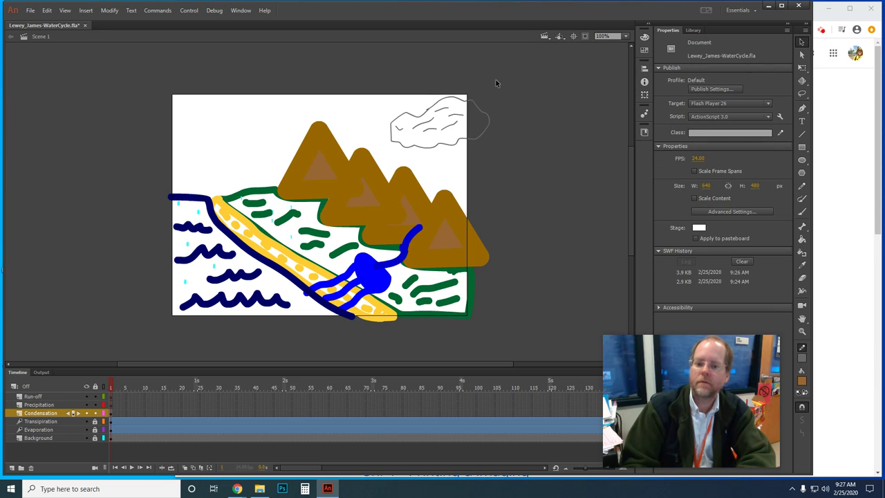
{"action": "left_click_drag", "start_coordinate": [380, 92], "coordinate": [499, 152]}
{"action": "left_click", "coordinate": [109, 9]}
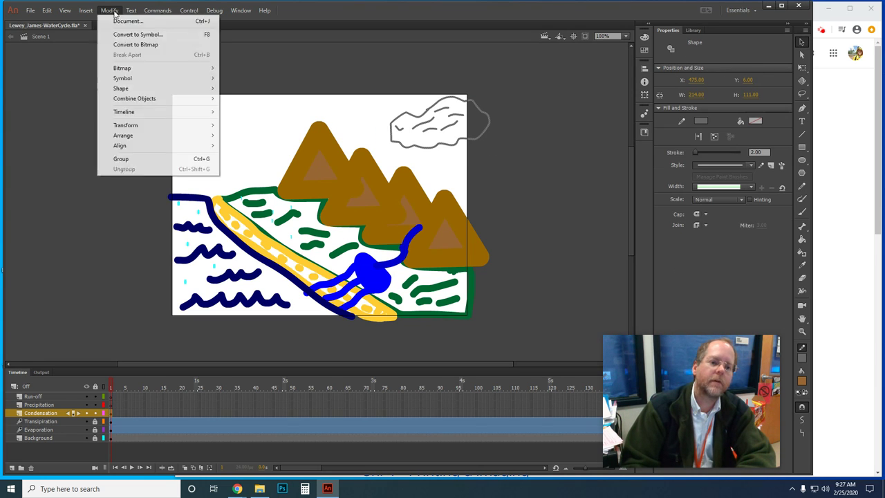
{"action": "left_click", "coordinate": [137, 31]}
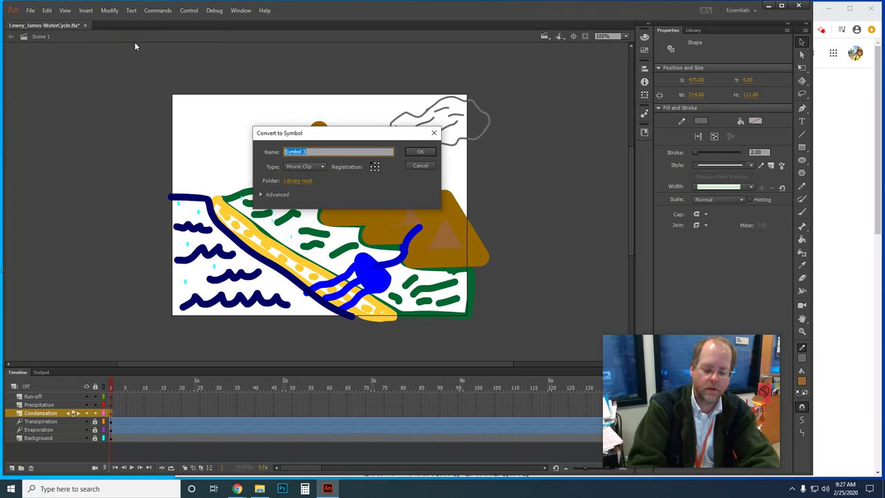
{"action": "type", "text": "Condes"}
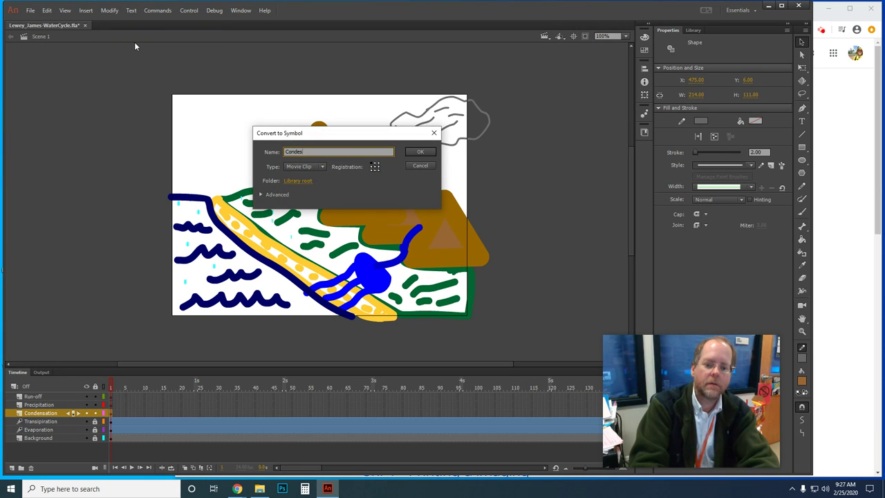
{"action": "key", "text": "BackSpace"}
{"action": "type", "text": "nsation"}
{"action": "key", "text": "Return"}
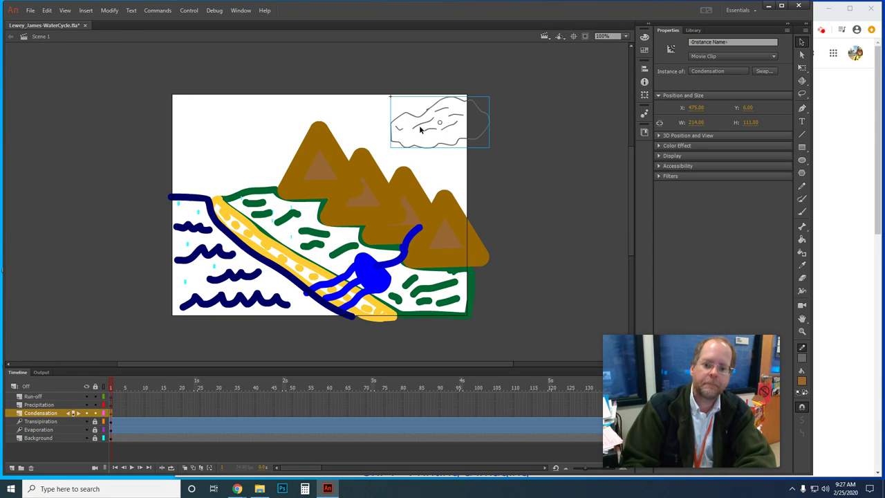
Move the cloud over the ocean to about X 15 and create a motion tween for it
{"action": "left_click_drag", "start_coordinate": [419, 121], "coordinate": [207, 121]}
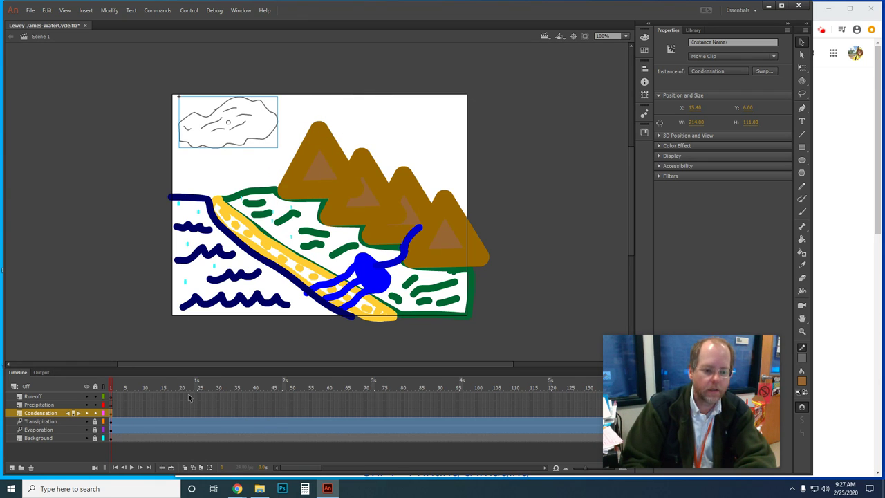
{"action": "left_click", "coordinate": [86, 11]}
{"action": "left_click", "coordinate": [100, 32]}
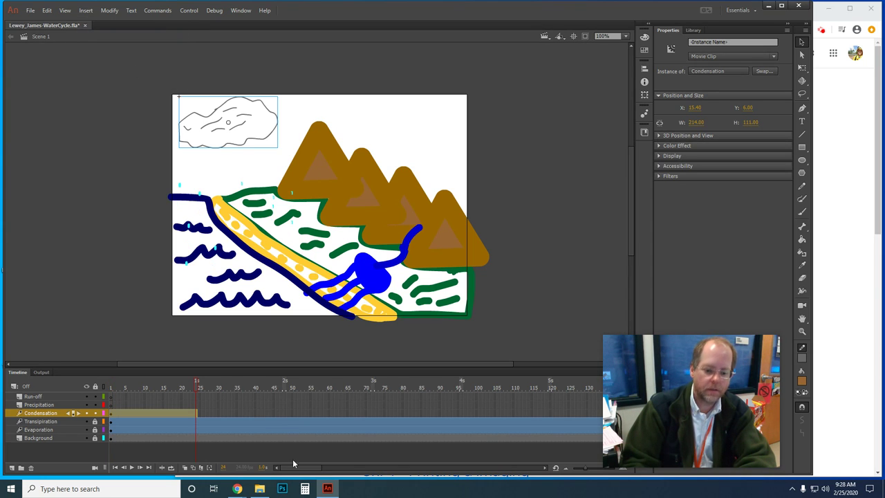
Insert a keyframe for all properties at frame 240 of the Condensation layer and move the cloud off the stage's right edge
{"action": "left_click_drag", "start_coordinate": [315, 470], "coordinate": [357, 470]}
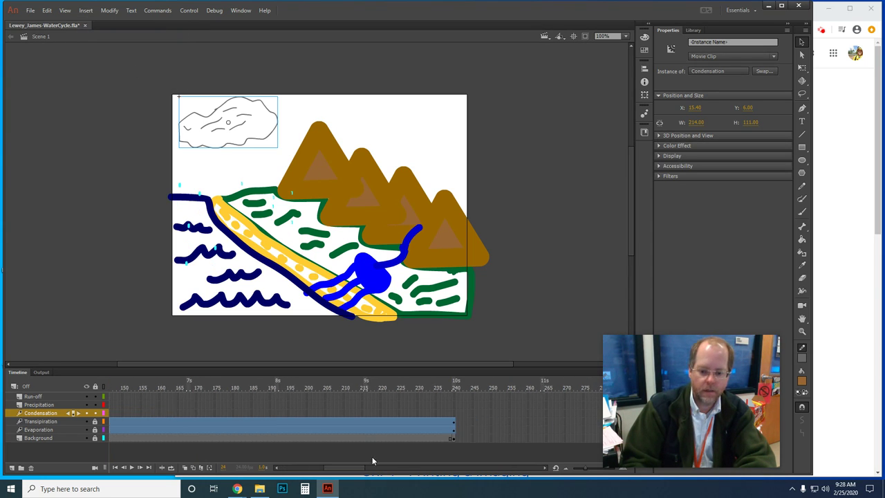
{"action": "right_click", "coordinate": [454, 415]}
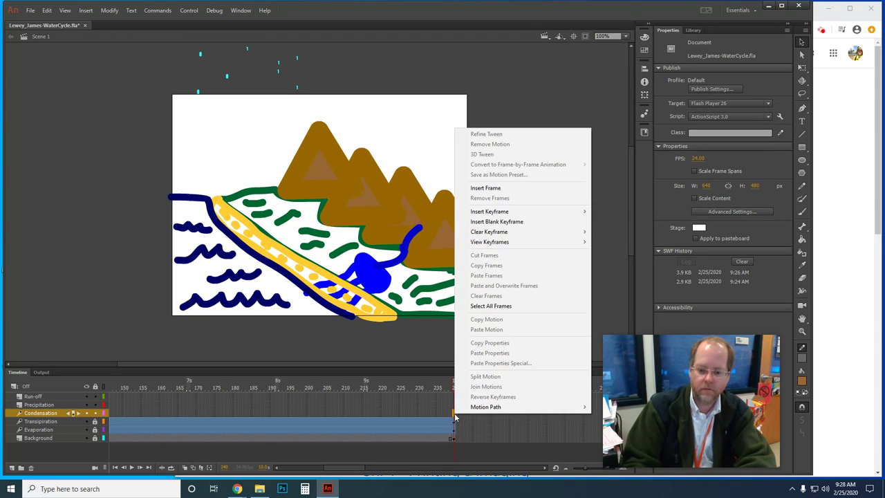
{"action": "mouse_move", "coordinate": [553, 211]}
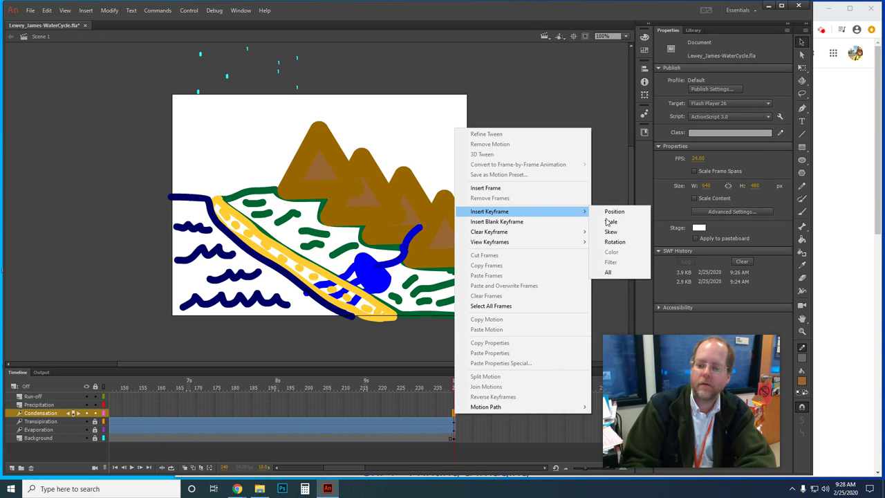
{"action": "left_click", "coordinate": [608, 272]}
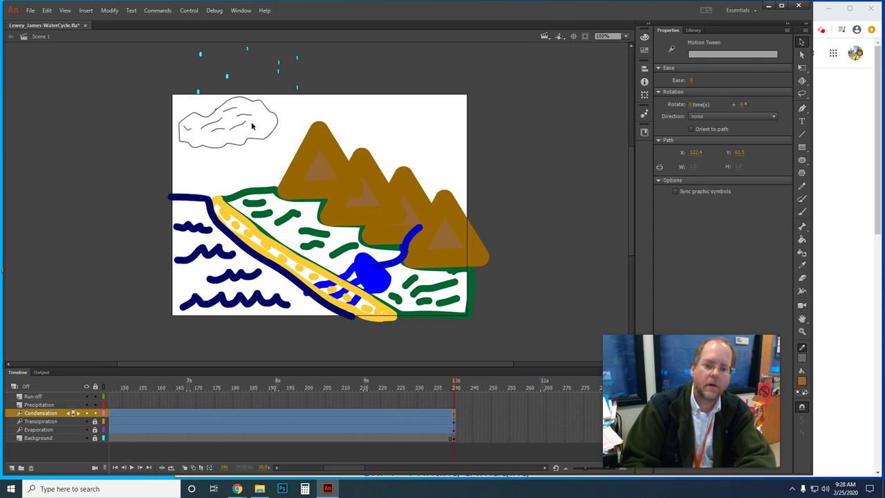
{"action": "left_click_drag", "start_coordinate": [242, 128], "coordinate": [533, 125]}
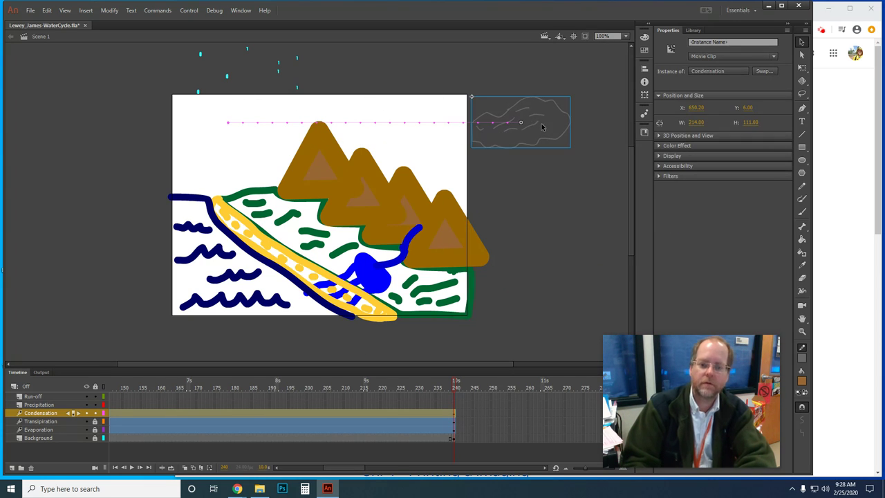
Enlarge the cloud at frame 240 to about 262 by 136 px with Free Transform and shift it fully clear of the stage
{"action": "left_click", "coordinate": [109, 10]}
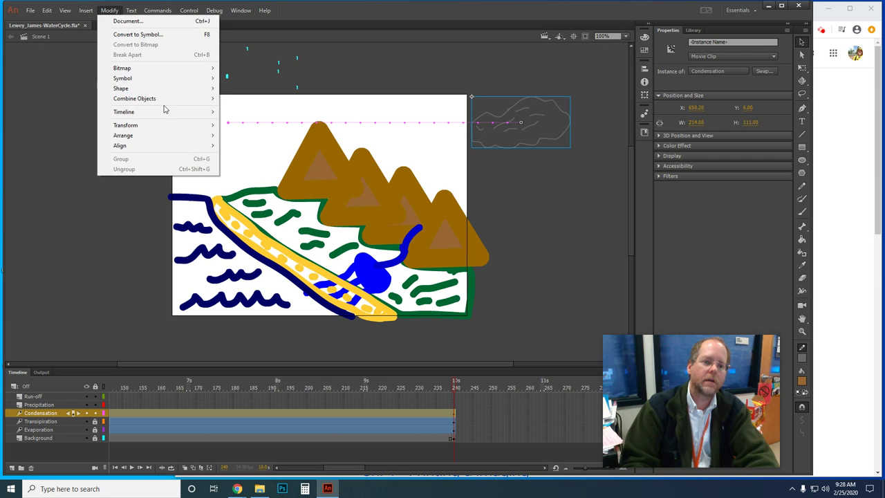
{"action": "mouse_move", "coordinate": [183, 125]}
{"action": "left_click", "coordinate": [247, 125]}
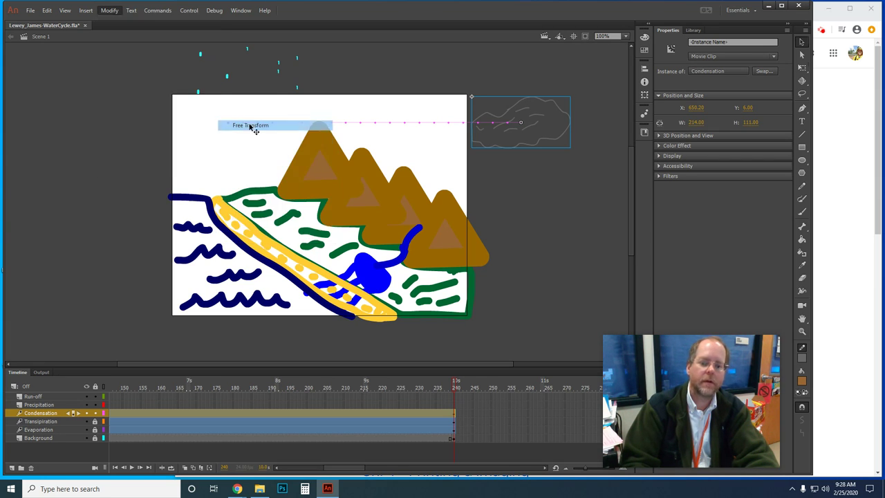
{"action": "left_click_drag", "start_coordinate": [571, 148], "coordinate": [582, 159]}
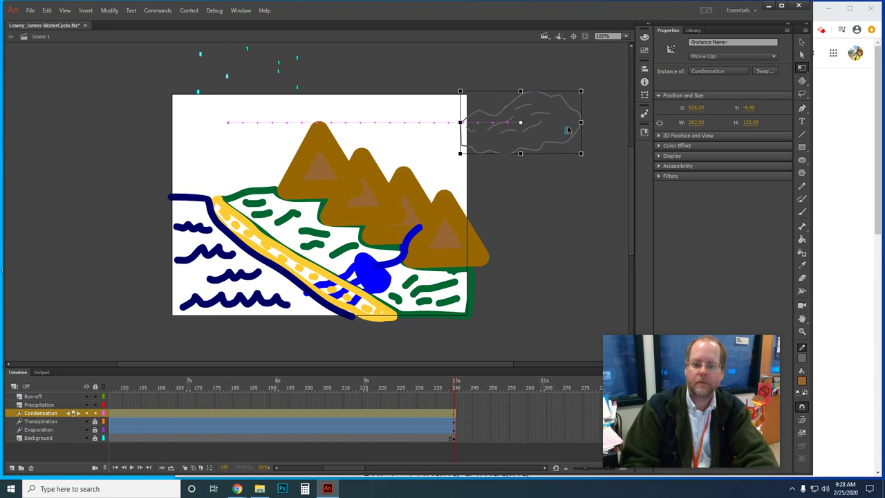
{"action": "left_click", "coordinate": [567, 129]}
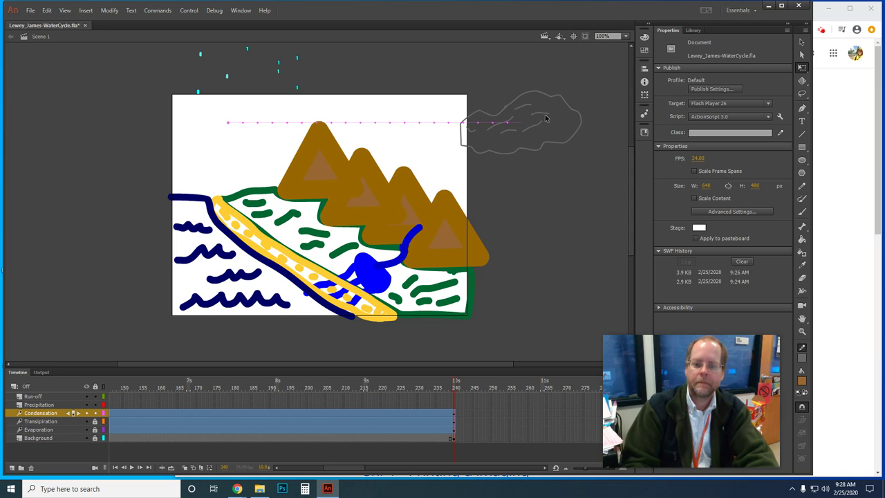
{"action": "left_click", "coordinate": [555, 102]}
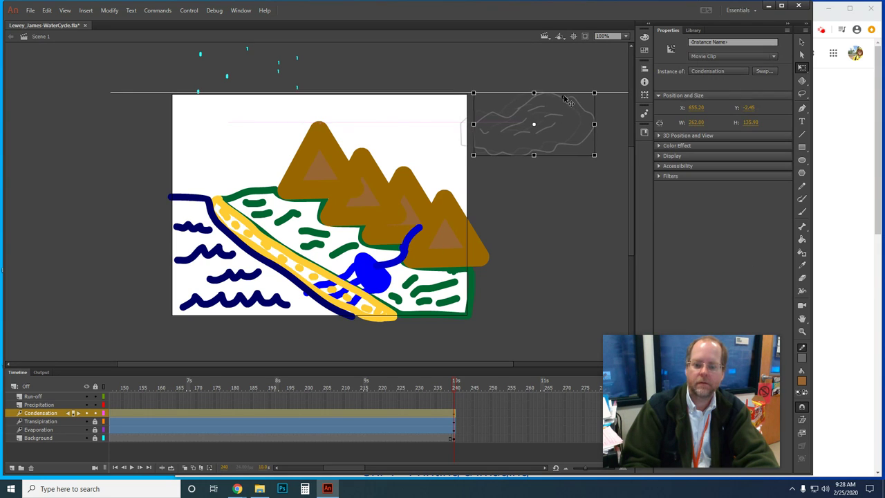
At frame 1, shrink the cloud to about 28 by 14 px and move it near the stage's left edge, at about X 15
{"action": "left_click_drag", "start_coordinate": [457, 382], "coordinate": [76, 378]}
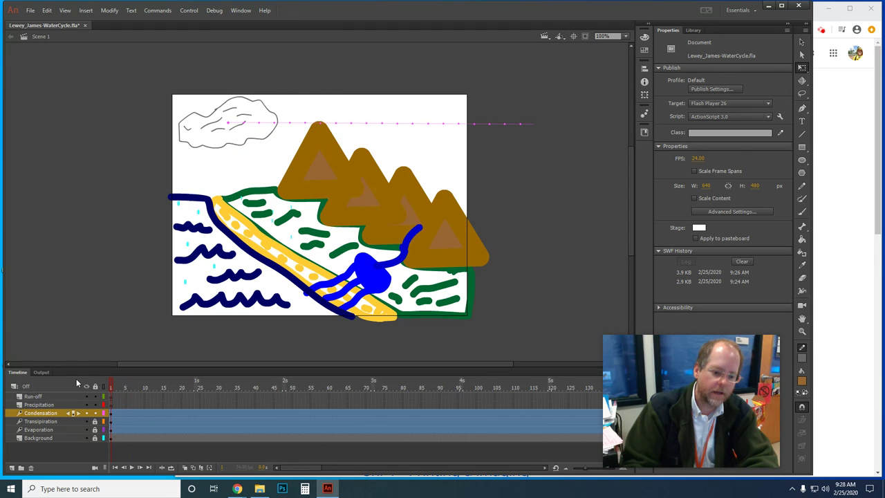
{"action": "left_click", "coordinate": [111, 414]}
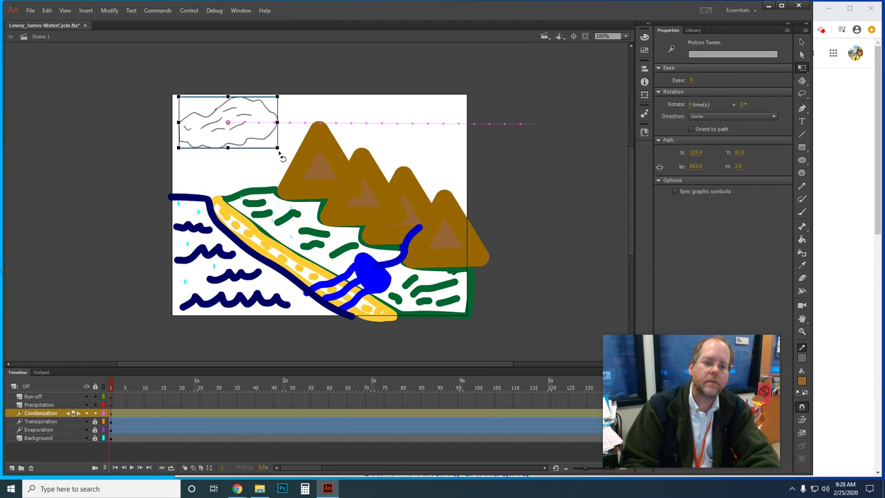
{"action": "left_click_drag", "start_coordinate": [280, 150], "coordinate": [237, 126]}
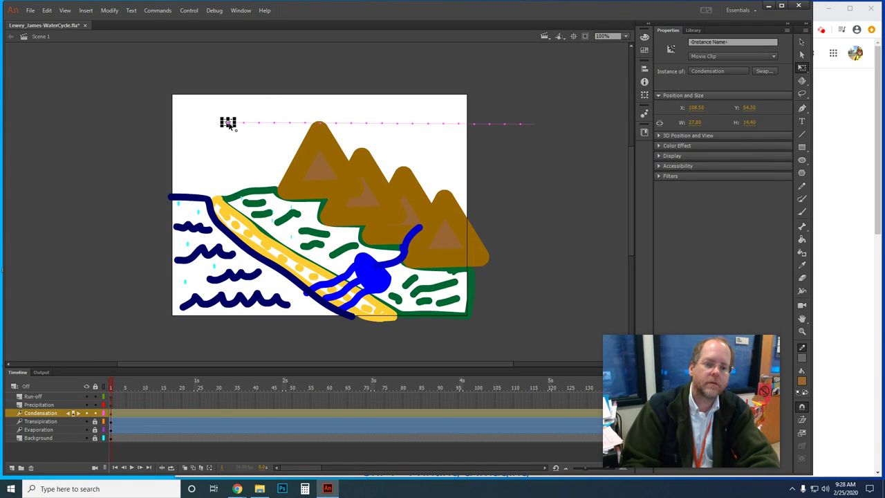
{"action": "left_click_drag", "start_coordinate": [224, 125], "coordinate": [194, 123]}
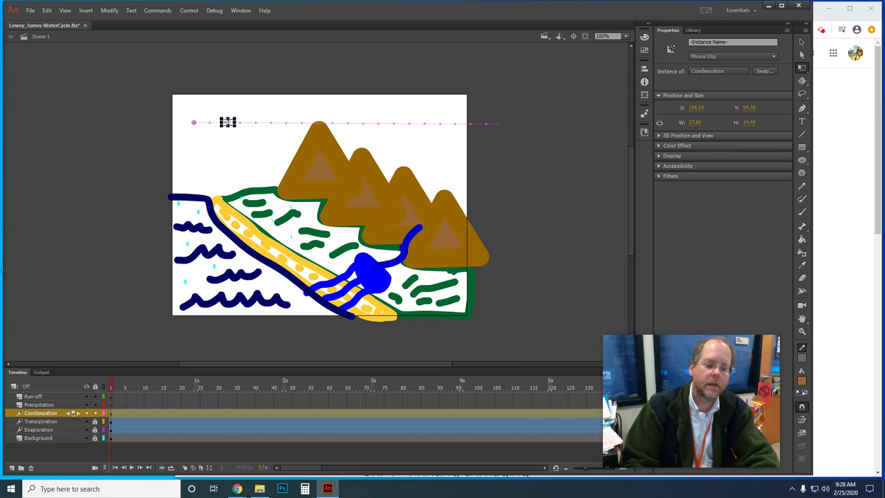
{"action": "left_click", "coordinate": [230, 123]}
{"action": "left_click_drag", "start_coordinate": [231, 123], "coordinate": [193, 128]}
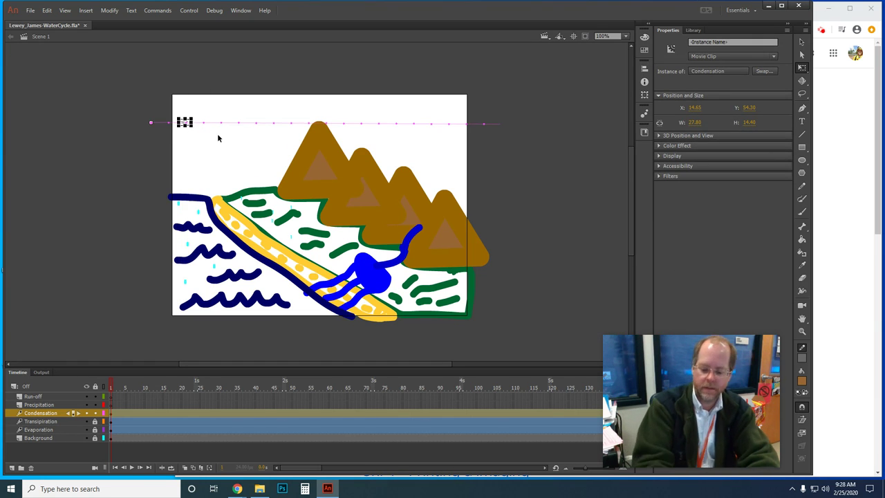
Test the movie to check how the cloud grows and drifts, and close the preview
{"action": "key", "text": "ctrl+Return"}
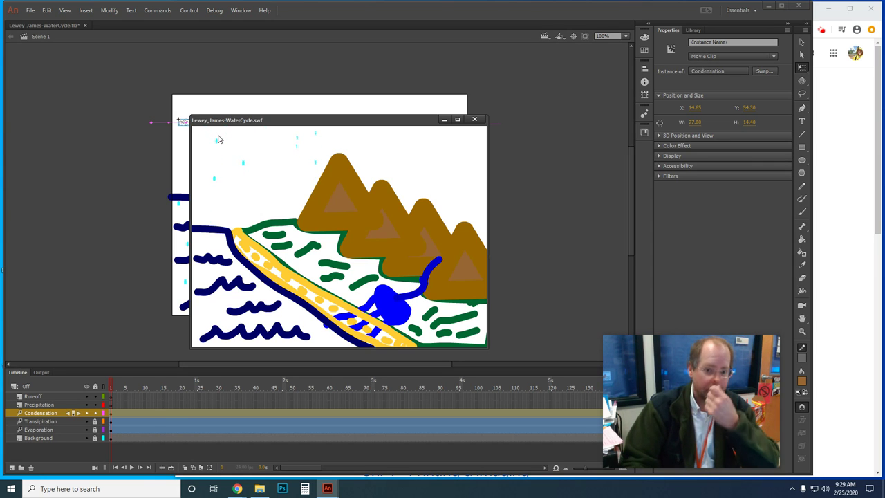
{"action": "left_click", "coordinate": [471, 121]}
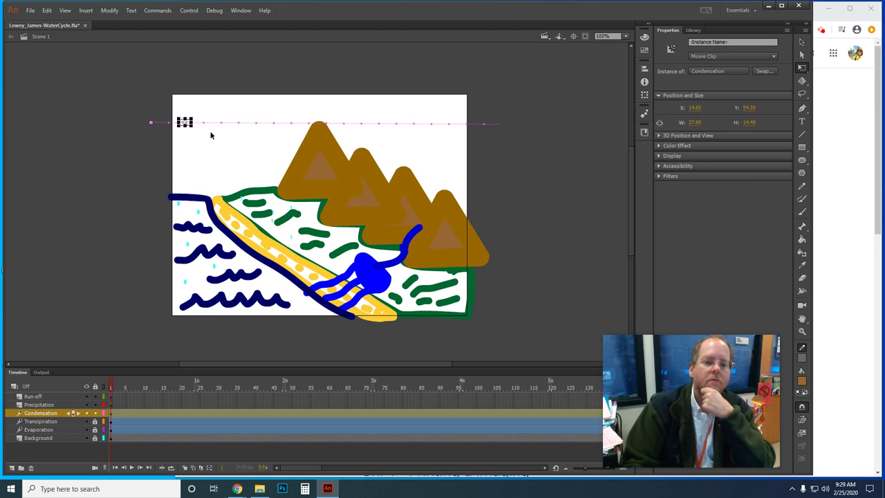
Insert a keyframe for all properties at frame 48 of the Condensation layer, then try shifting the cloud's motion path and undo the shift
{"action": "left_click", "coordinate": [284, 414]}
{"action": "right_click", "coordinate": [285, 413]}
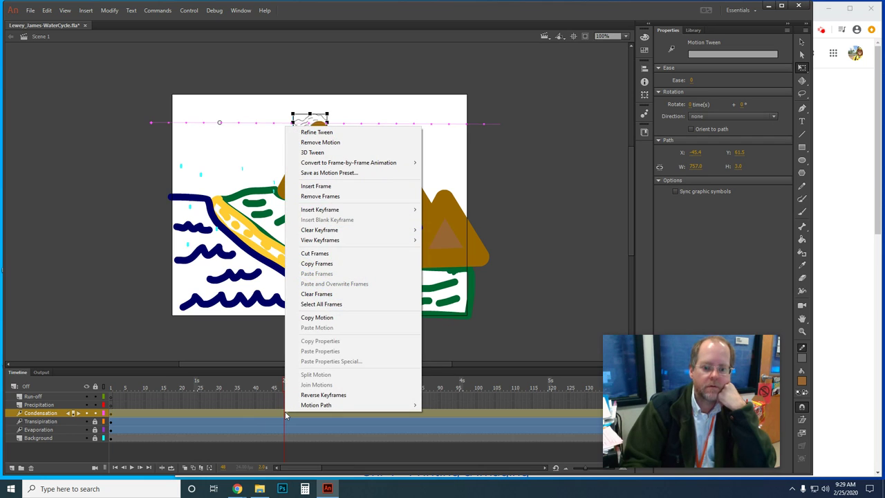
{"action": "mouse_move", "coordinate": [389, 210]}
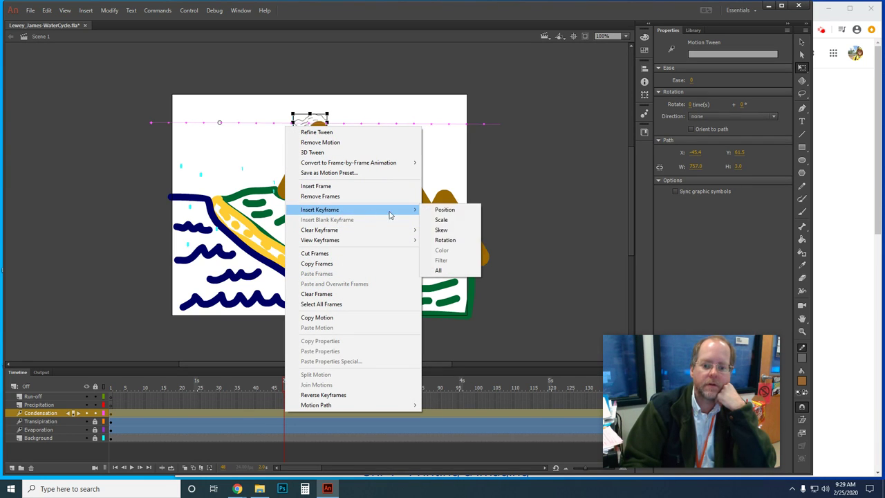
{"action": "left_click", "coordinate": [440, 269]}
{"action": "left_click_drag", "start_coordinate": [302, 126], "coordinate": [287, 125]}
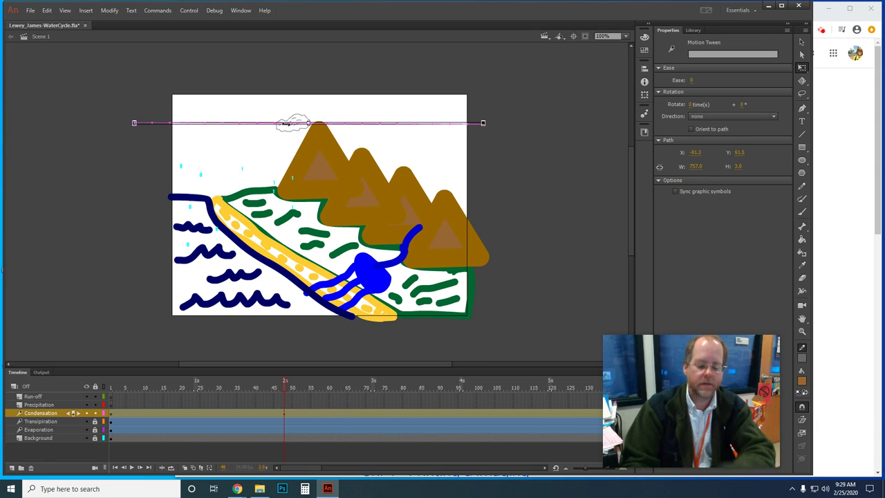
{"action": "key", "text": "ctrl+z"}
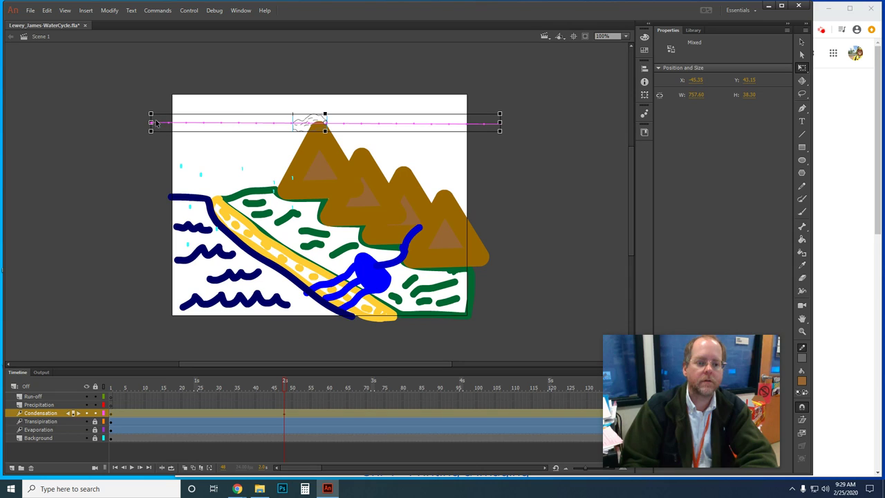
Try to narrow the cloud and its motion path at frame 48 to about 650 px overall
{"action": "left_click_drag", "start_coordinate": [153, 123], "coordinate": [177, 122]}
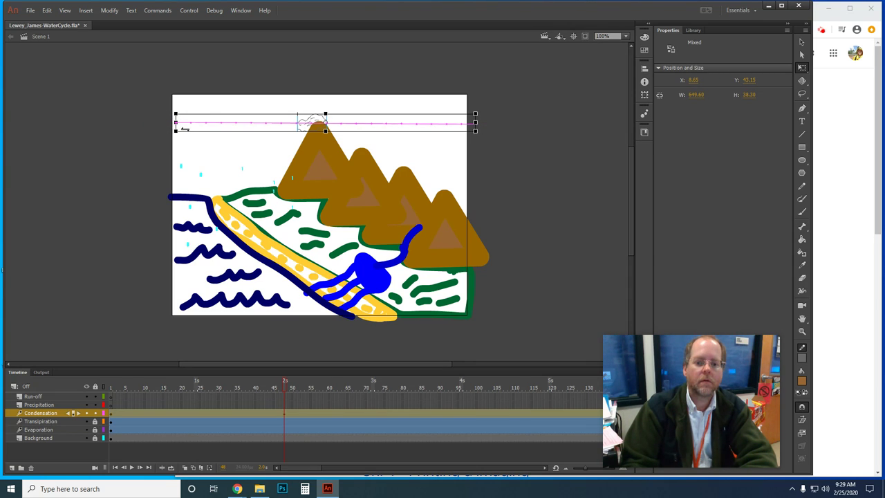
{"action": "mouse_move", "coordinate": [476, 122]}
{"action": "left_mouse_down"}
{"action": "mouse_move", "coordinate": [499, 122]}
{"action": "mouse_move", "coordinate": [476, 122]}
{"action": "left_mouse_up"}
{"action": "left_click", "coordinate": [436, 150]}
At frame 240, try shifting the Condensation motion path up and to the right, to about X 82, Y 28
{"action": "left_click_drag", "start_coordinate": [290, 467], "coordinate": [371, 429]}
{"action": "left_click", "coordinate": [389, 414]}
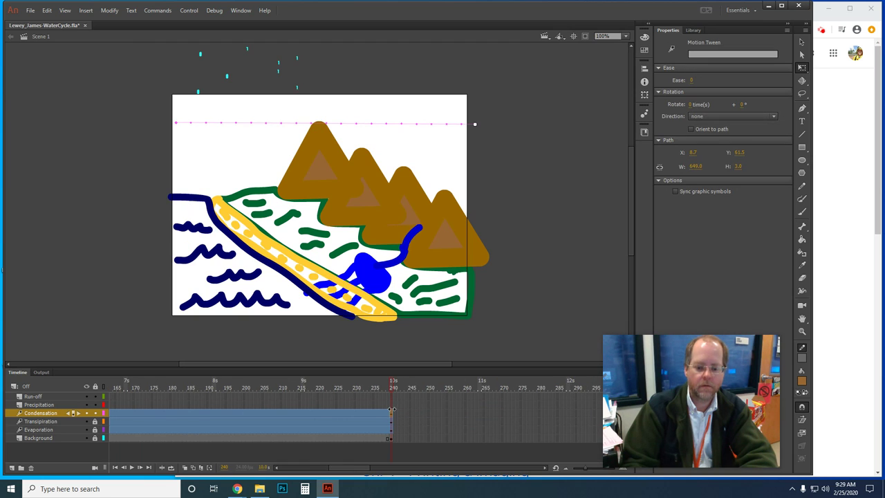
{"action": "left_click", "coordinate": [476, 127]}
{"action": "left_click_drag", "start_coordinate": [509, 114], "coordinate": [510, 110]}
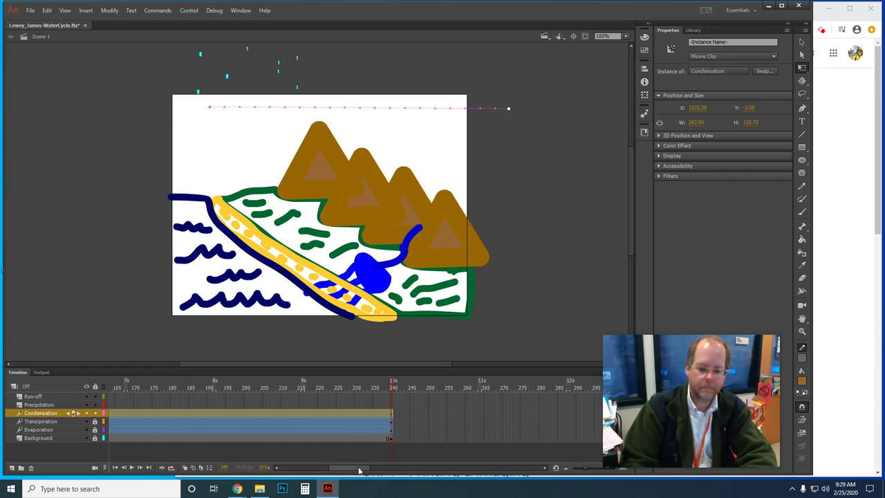
At frame 1, try moving the motion path's start off the stage's left edge, to about X -12, and test the movie
{"action": "left_click_drag", "start_coordinate": [357, 467], "coordinate": [309, 467]}
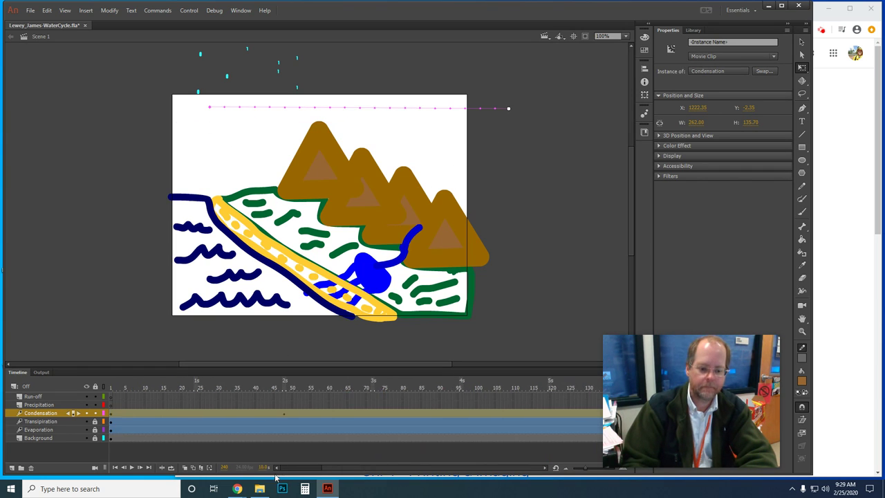
{"action": "left_click", "coordinate": [111, 388]}
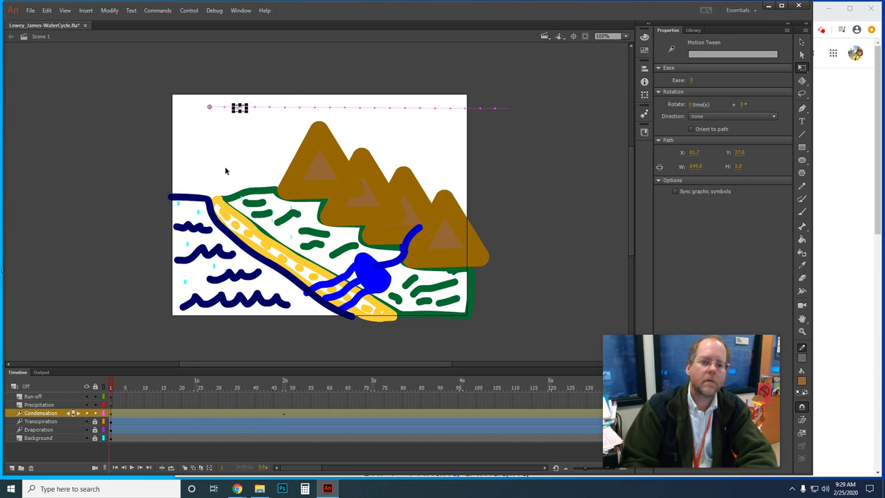
{"action": "left_click_drag", "start_coordinate": [209, 109], "coordinate": [184, 113]}
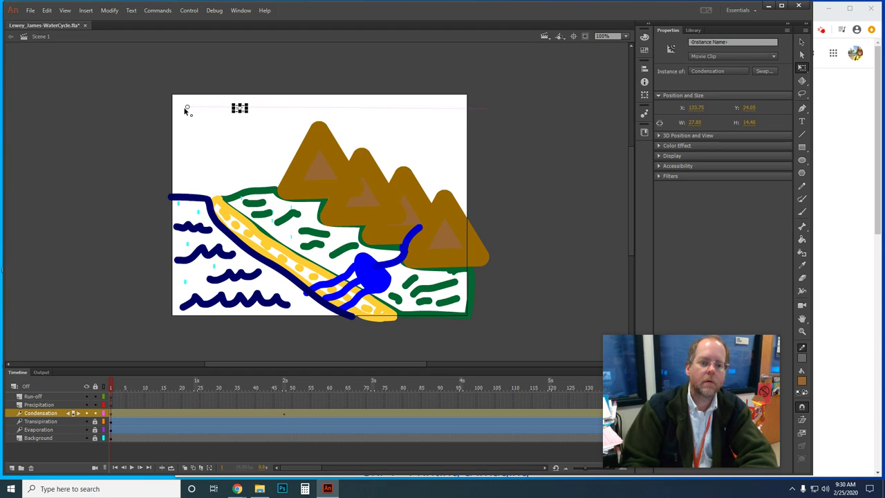
{"action": "left_click_drag", "start_coordinate": [182, 109], "coordinate": [166, 107]}
{"action": "key", "text": "ctrl+Return"}
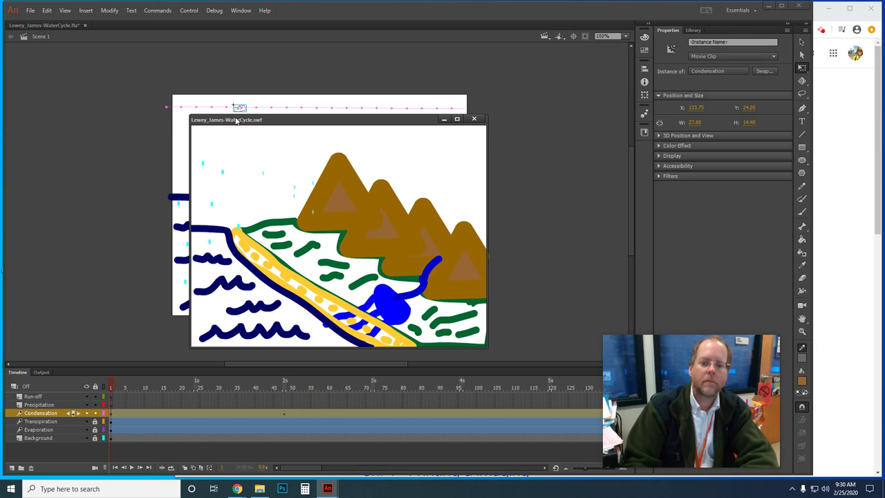
{"action": "left_click", "coordinate": [474, 118]}
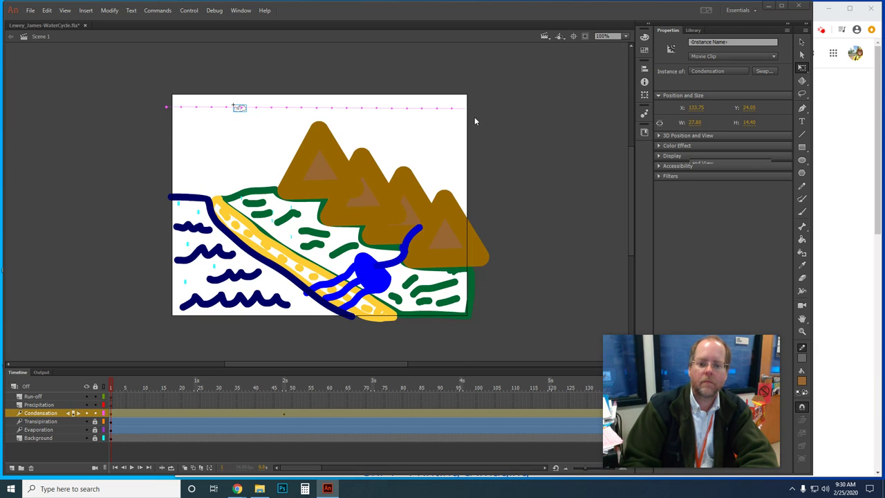
Check the Condensation tween at frames 1 and 240 and view the symbols in the library
{"action": "left_click", "coordinate": [111, 412]}
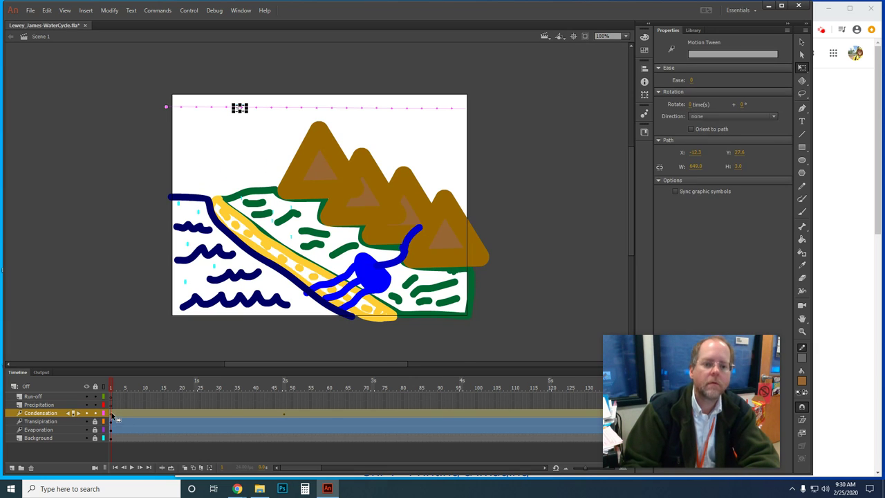
{"action": "left_click", "coordinate": [693, 29]}
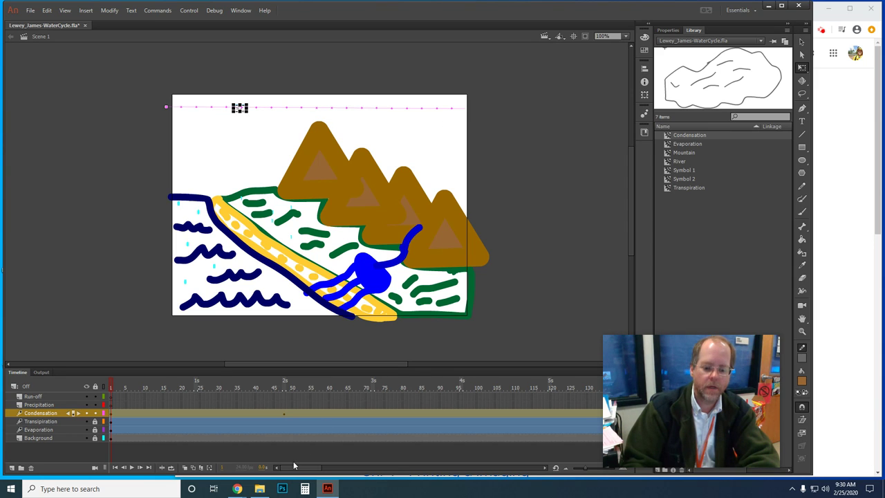
{"action": "left_click_drag", "start_coordinate": [294, 466], "coordinate": [341, 466]}
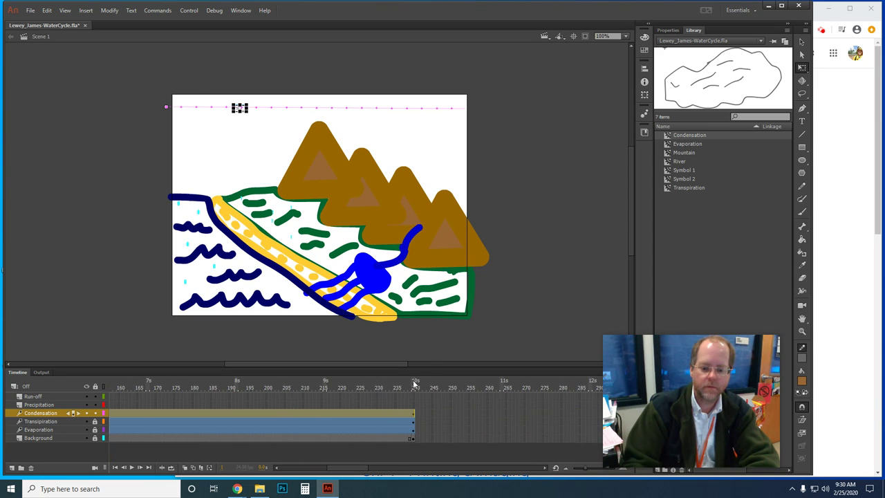
{"action": "left_click", "coordinate": [414, 384]}
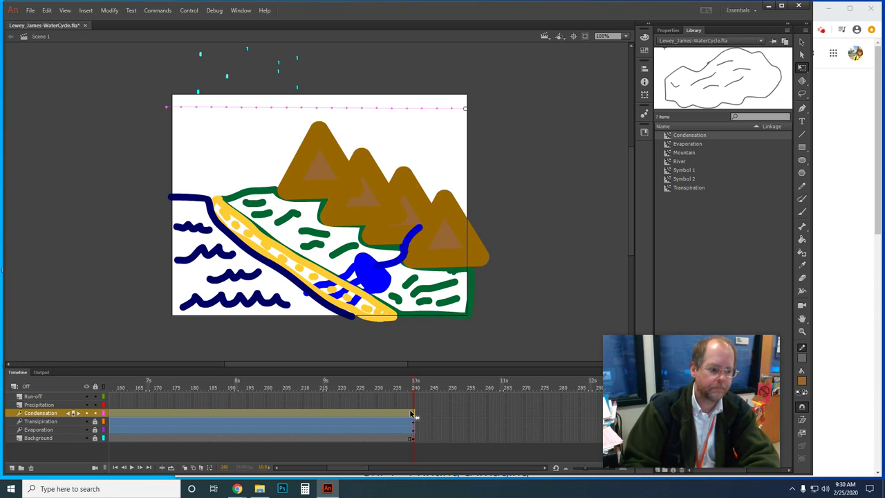
{"action": "left_click", "coordinate": [412, 413]}
{"action": "left_click", "coordinate": [415, 417]}
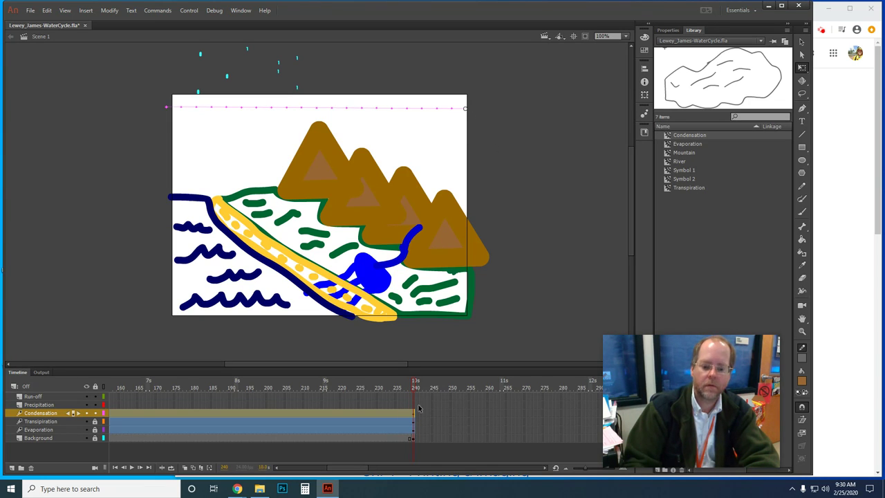
{"action": "mouse_move", "coordinate": [411, 387]}
{"action": "left_mouse_down"}
{"action": "mouse_move", "coordinate": [370, 392]}
{"action": "mouse_move", "coordinate": [414, 390]}
{"action": "left_mouse_up"}
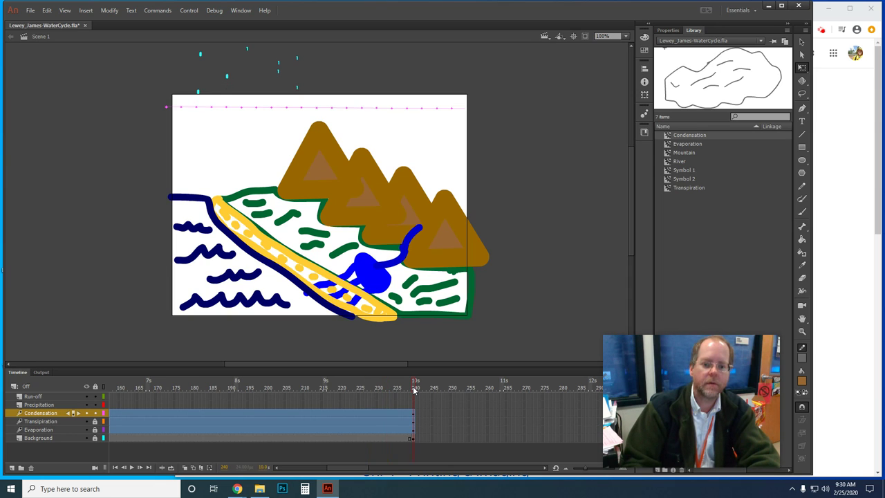
Undo the motion path changes and the frame 48 keyframe on the Condensation layer, and go back to frame 1
{"action": "key", "text": "shift+comma"}
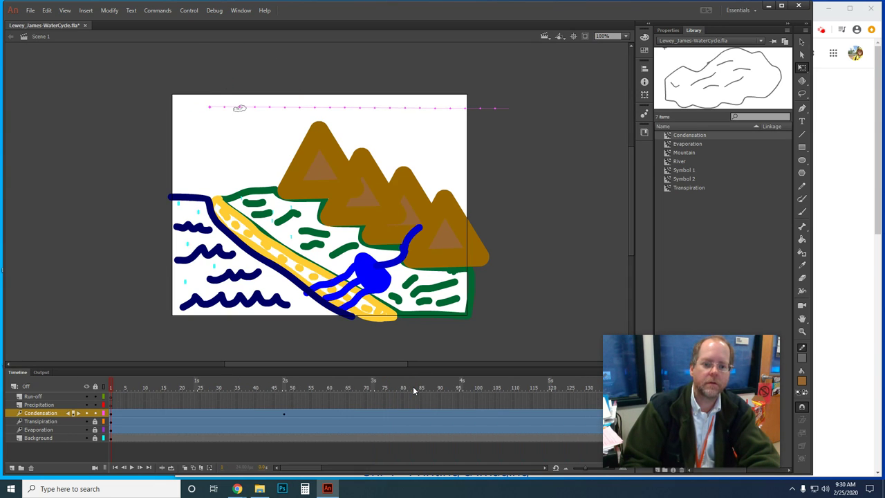
{"action": "key", "text": "shift+period"}
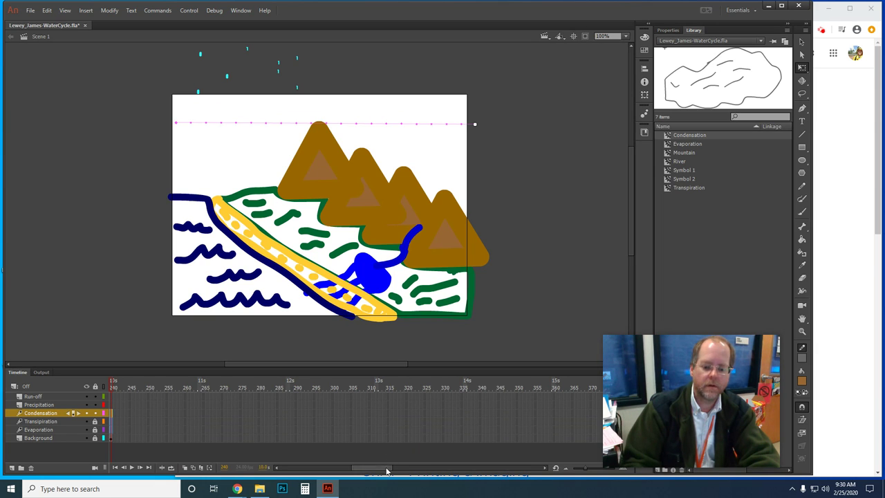
{"action": "key", "text": "Return"}
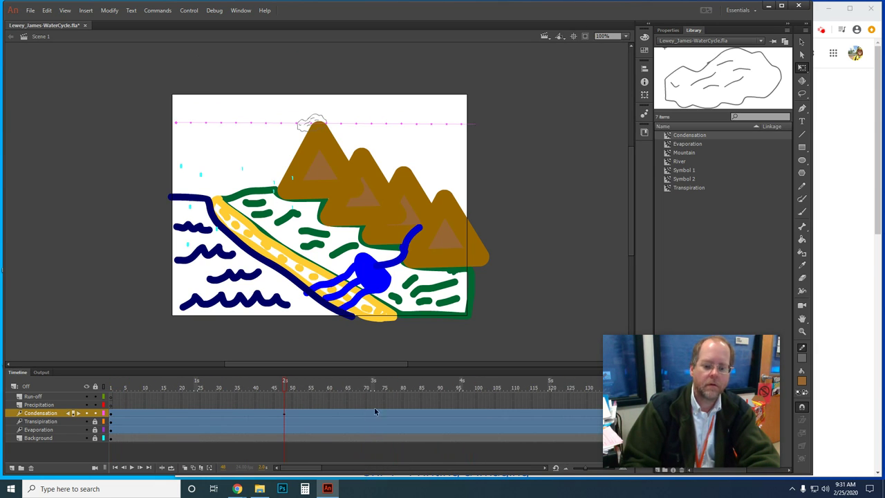
{"action": "left_click", "coordinate": [303, 411]}
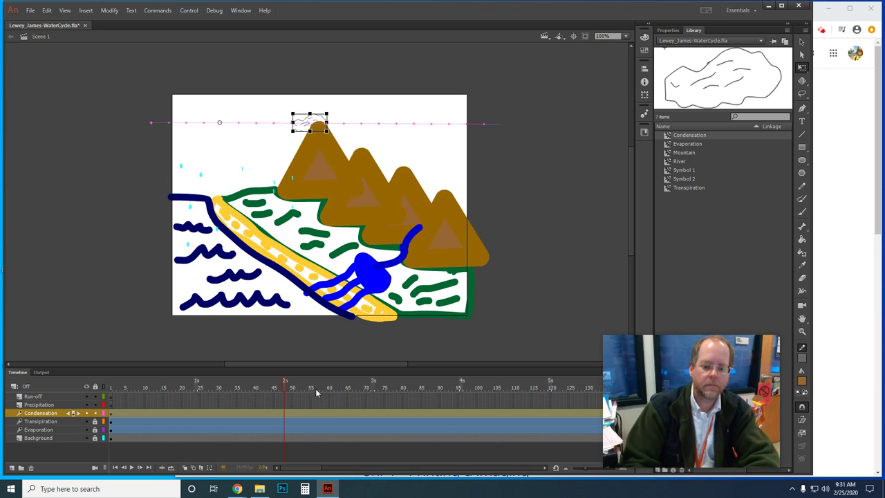
{"action": "left_click_drag", "start_coordinate": [288, 386], "coordinate": [86, 395]}
{"action": "left_click", "coordinate": [112, 412]}
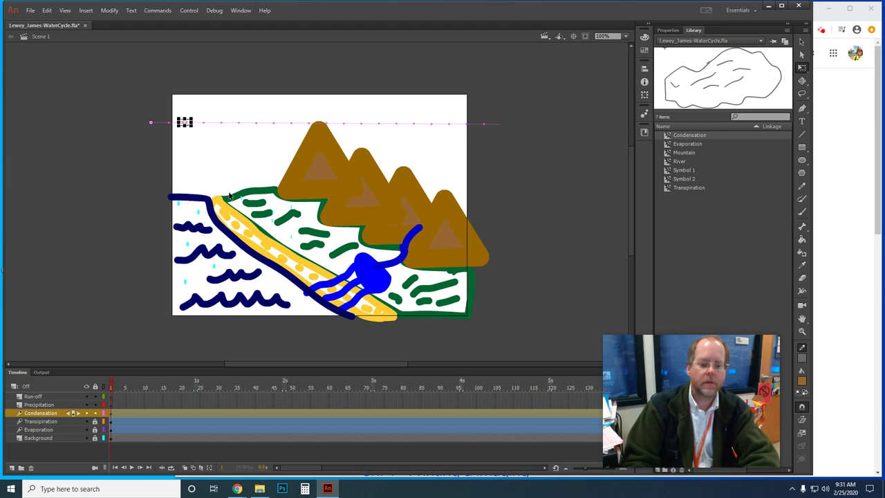
Insert a keyframe at frame 46 of the Precipitation layer, where the cloud reaches the first mountain
{"action": "left_click", "coordinate": [38, 405]}
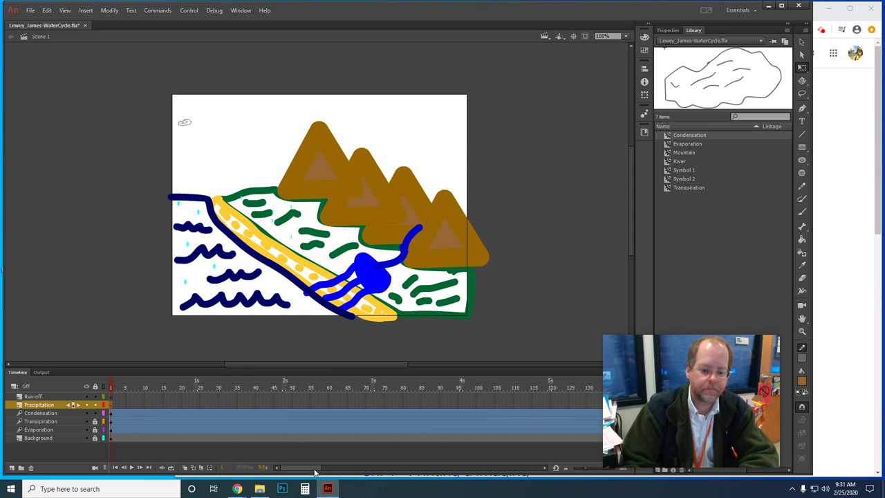
{"action": "mouse_move", "coordinate": [312, 468]}
{"action": "left_mouse_down"}
{"action": "mouse_move", "coordinate": [322, 471]}
{"action": "mouse_move", "coordinate": [300, 468]}
{"action": "left_mouse_up"}
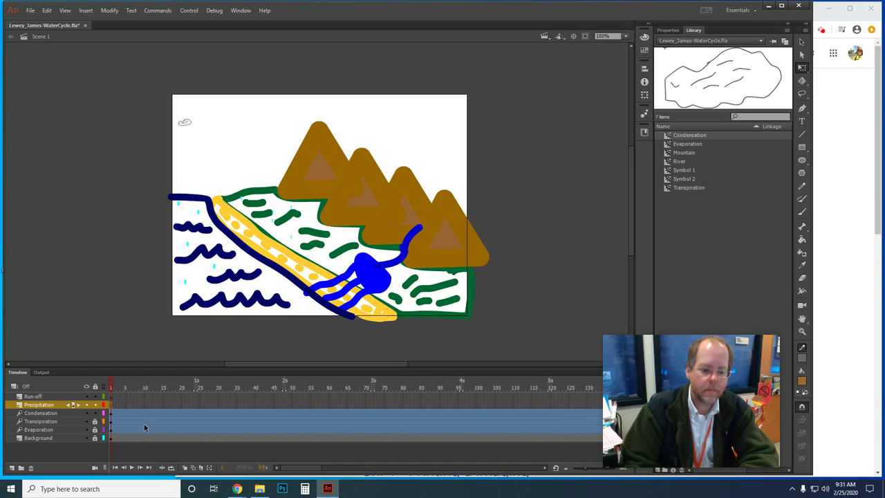
{"action": "left_click_drag", "start_coordinate": [107, 406], "coordinate": [112, 405]}
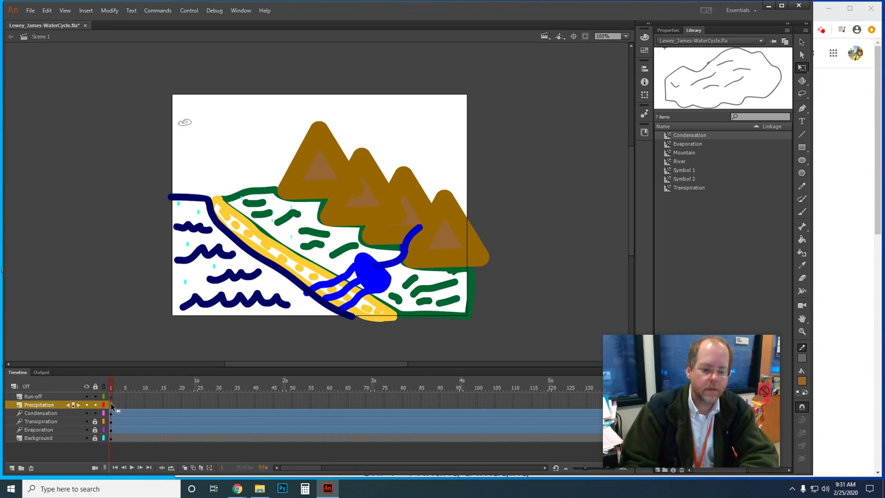
{"action": "left_click_drag", "start_coordinate": [300, 472], "coordinate": [315, 470]}
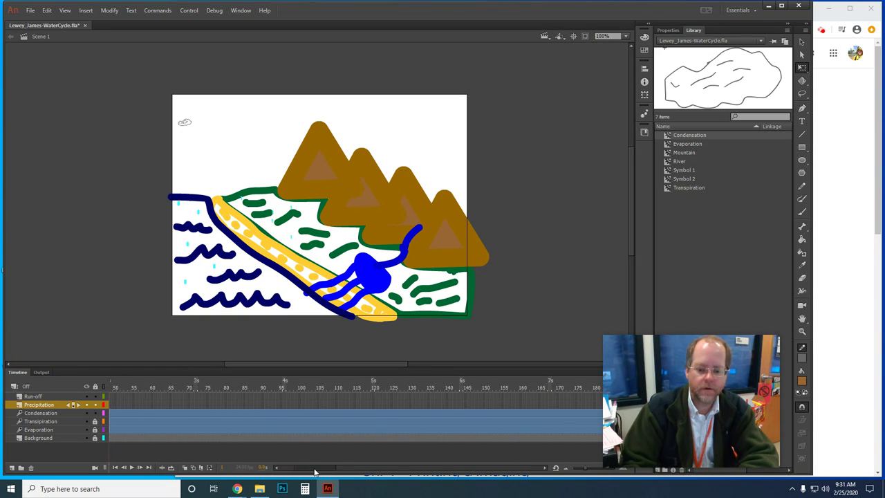
{"action": "left_click_drag", "start_coordinate": [214, 387], "coordinate": [274, 402]}
{"action": "right_click", "coordinate": [276, 408]}
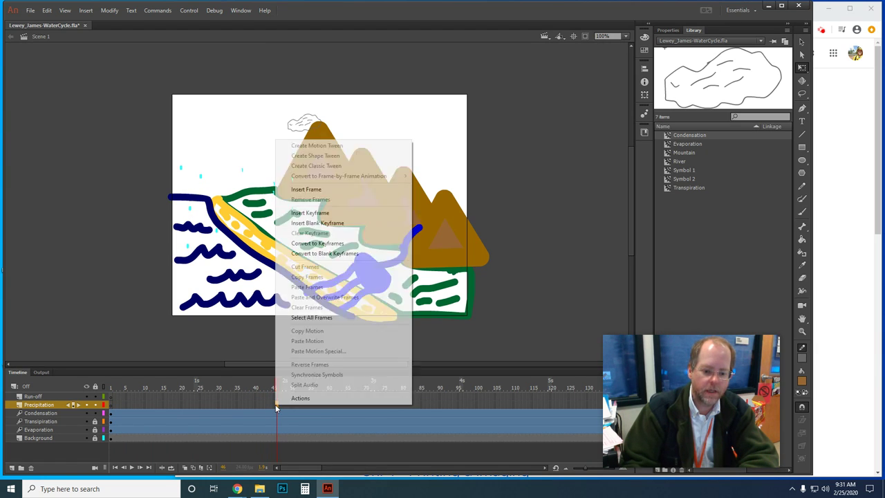
{"action": "left_click", "coordinate": [302, 213]}
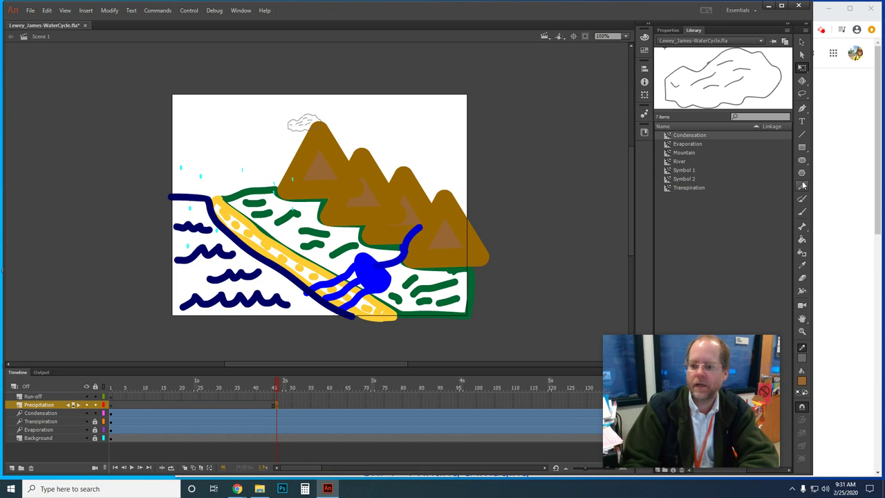
{"action": "mouse_move", "coordinate": [280, 387]}
{"action": "left_mouse_down"}
{"action": "mouse_move", "coordinate": [143, 390]}
{"action": "mouse_move", "coordinate": [277, 393]}
{"action": "left_mouse_up"}
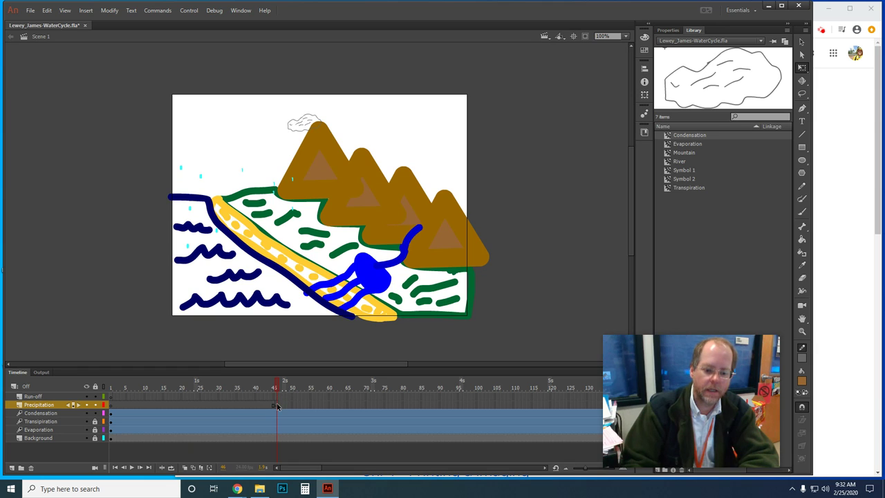
Draw a short vertical blue raindrop stroke with the Pencil tool beside the first mountain at frame 46 of the Precipitation layer
{"action": "left_click", "coordinate": [803, 187]}
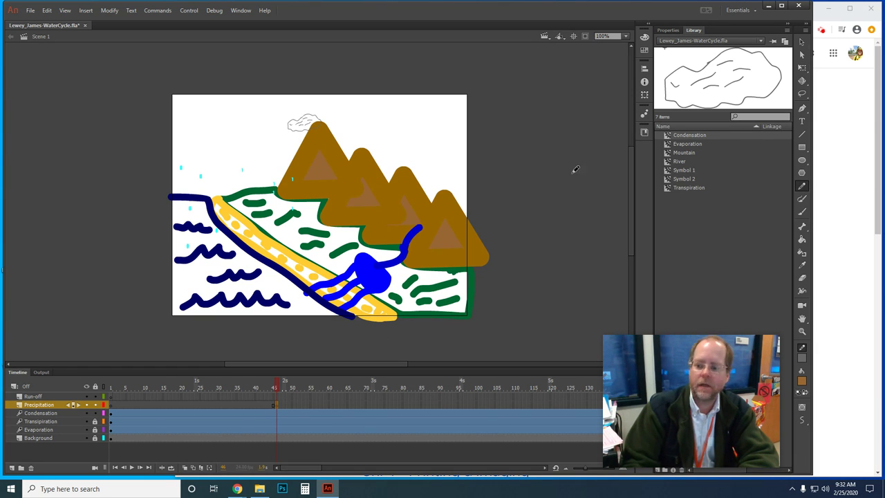
{"action": "left_click", "coordinate": [668, 30]}
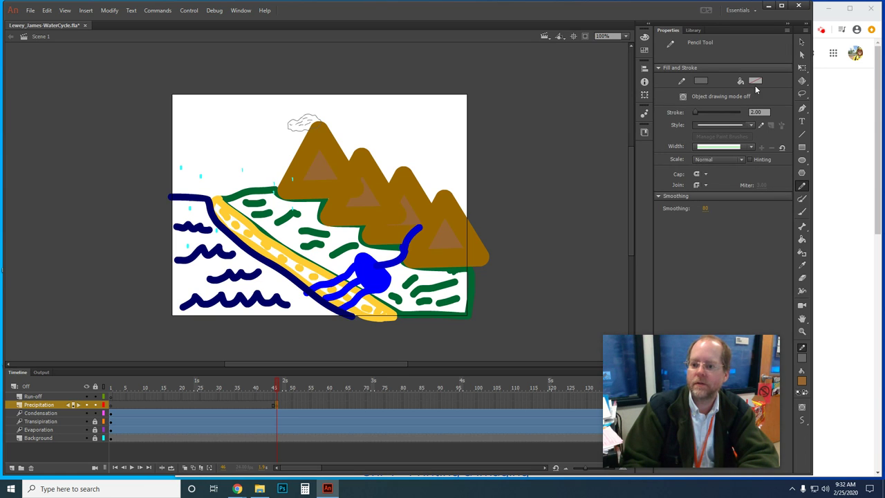
{"action": "left_click", "coordinate": [702, 83]}
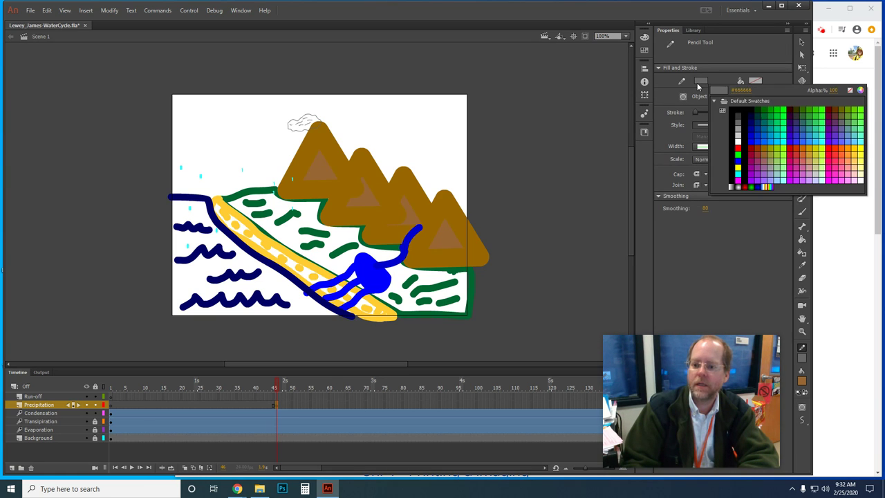
{"action": "left_click", "coordinate": [756, 139]}
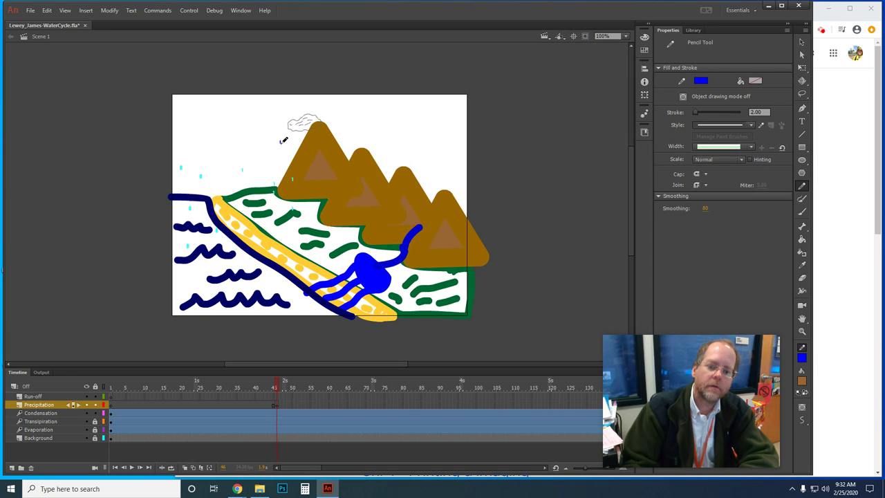
Select the blue raindrop stroke and convert it to a movie clip symbol named Precipitation
{"action": "left_click", "coordinate": [801, 43]}
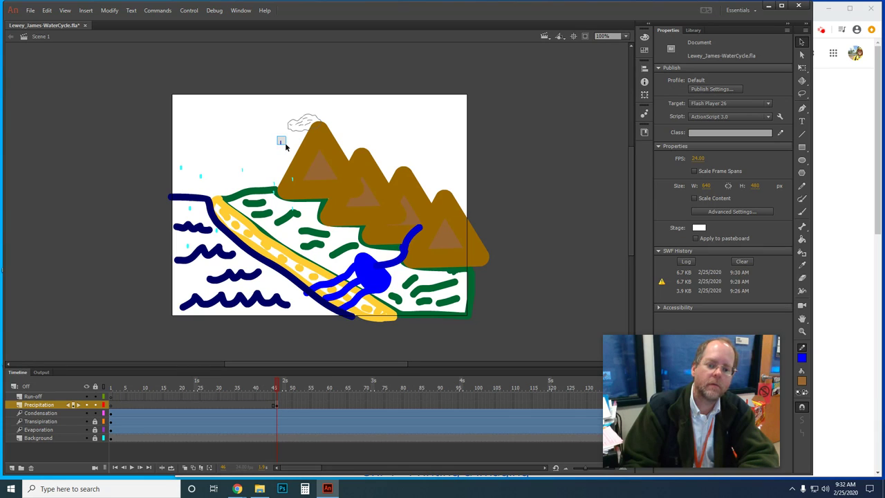
{"action": "left_click_drag", "start_coordinate": [277, 137], "coordinate": [285, 149]}
{"action": "left_click", "coordinate": [109, 10]}
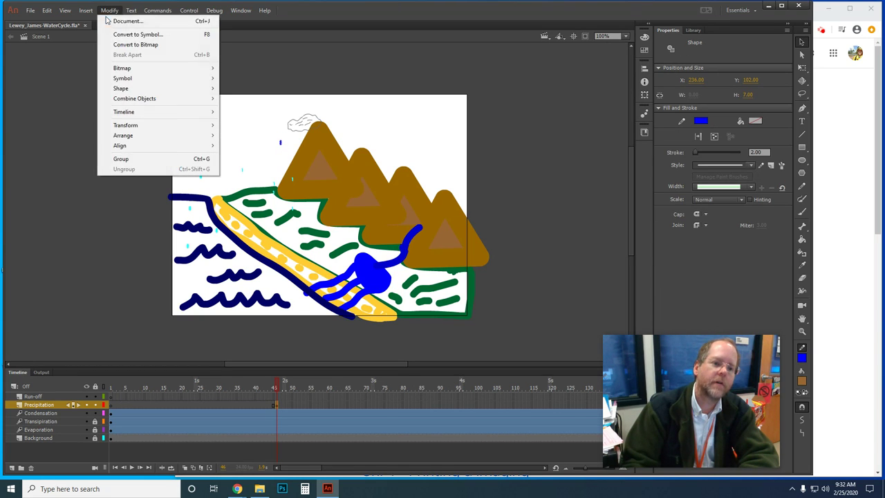
{"action": "left_click", "coordinate": [125, 35]}
{"action": "key", "text": "BackSpace"}
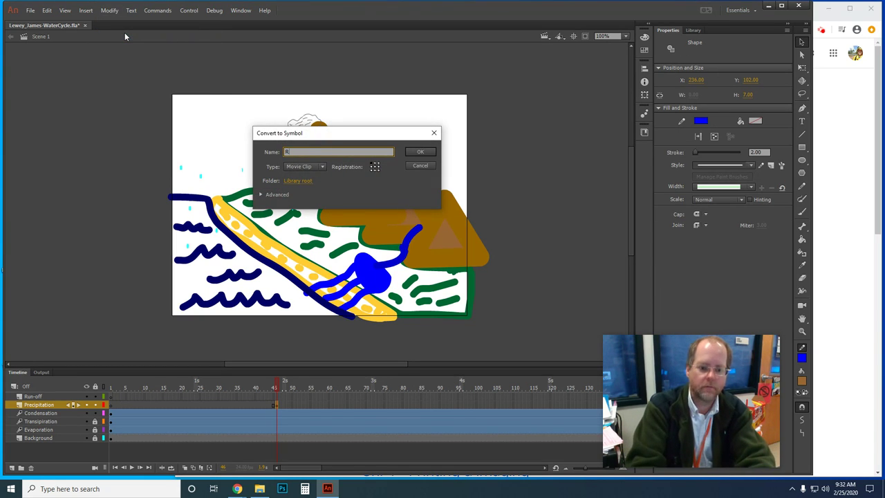
{"action": "type", "text": "Precip"}
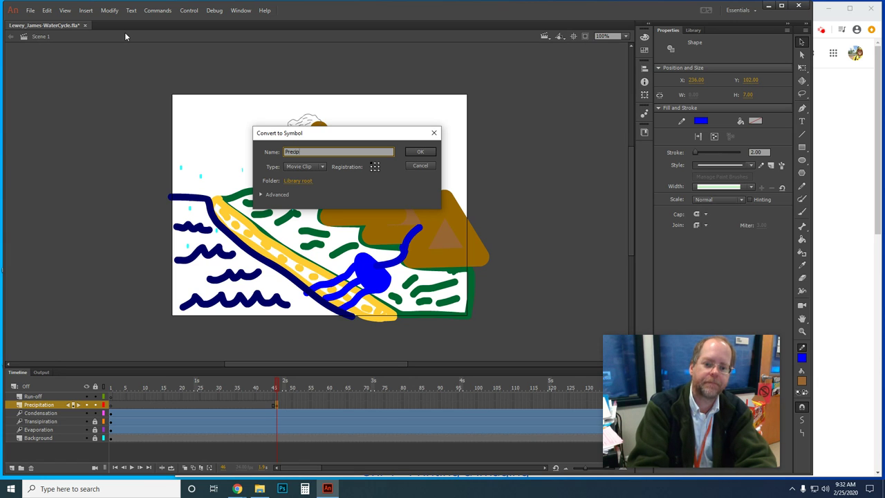
{"action": "type", "text": "itation"}
{"action": "key", "text": "Return"}
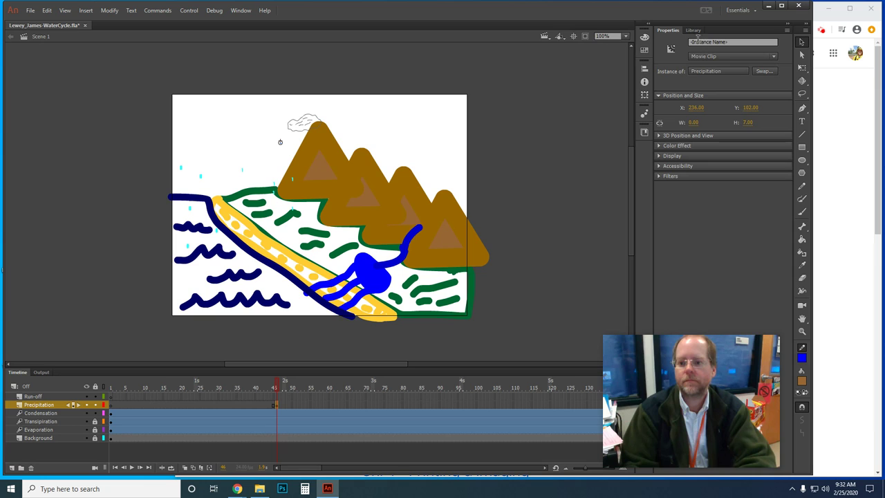
Move the raindrop under the cloud to about X 267, Y 89, and place three more Precipitation instances beside it
{"action": "left_click_drag", "start_coordinate": [280, 144], "coordinate": [295, 140]}
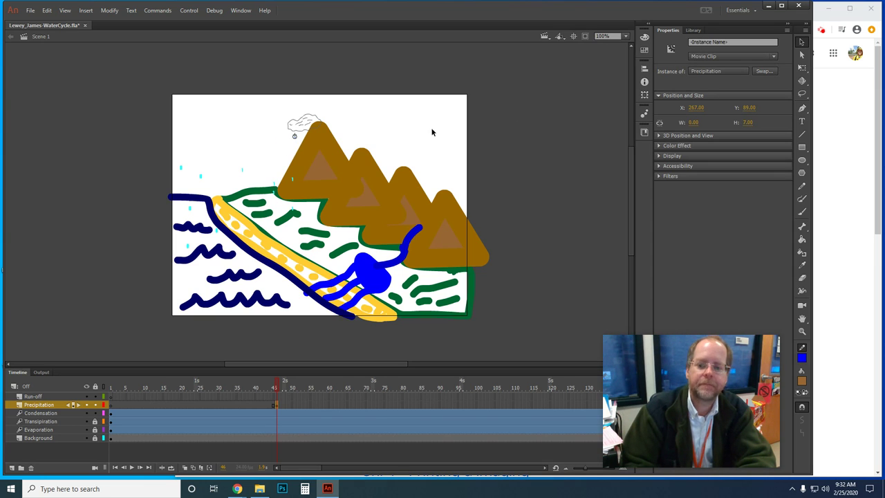
{"action": "left_click", "coordinate": [693, 30]}
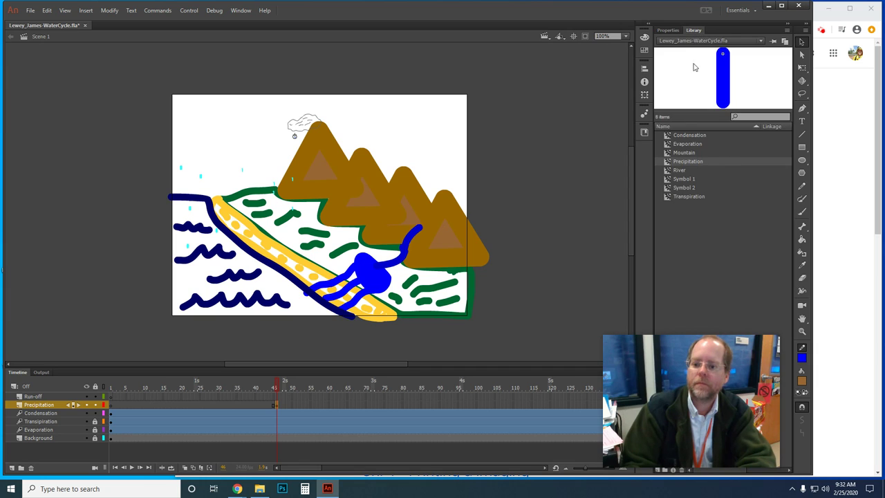
{"action": "left_click_drag", "start_coordinate": [682, 164], "coordinate": [303, 138]}
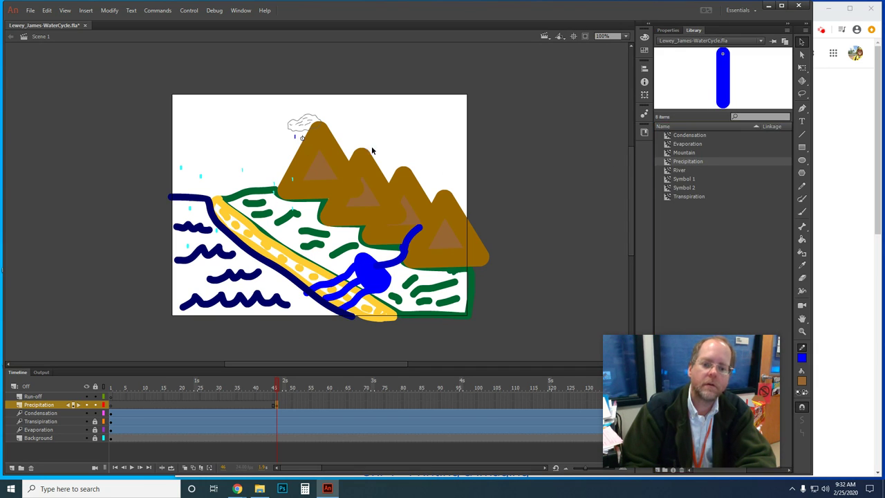
{"action": "left_click_drag", "start_coordinate": [677, 164], "coordinate": [371, 143]}
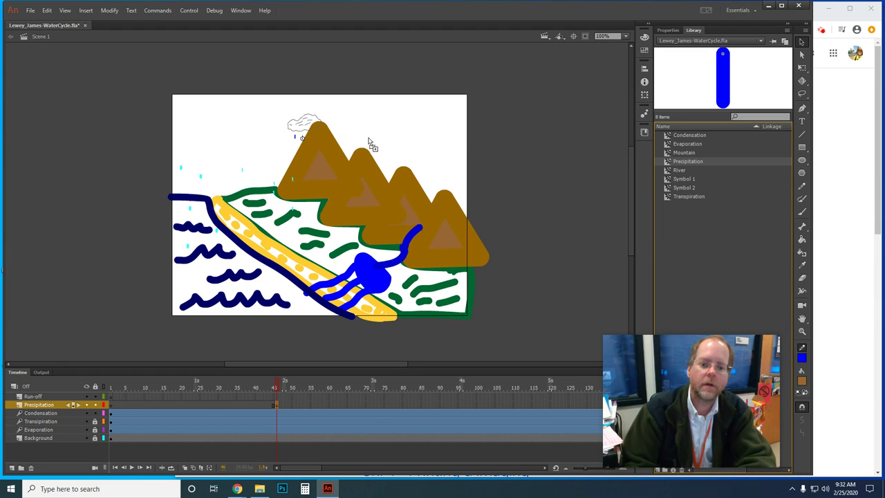
{"action": "left_click_drag", "start_coordinate": [313, 141], "coordinate": [317, 140]}
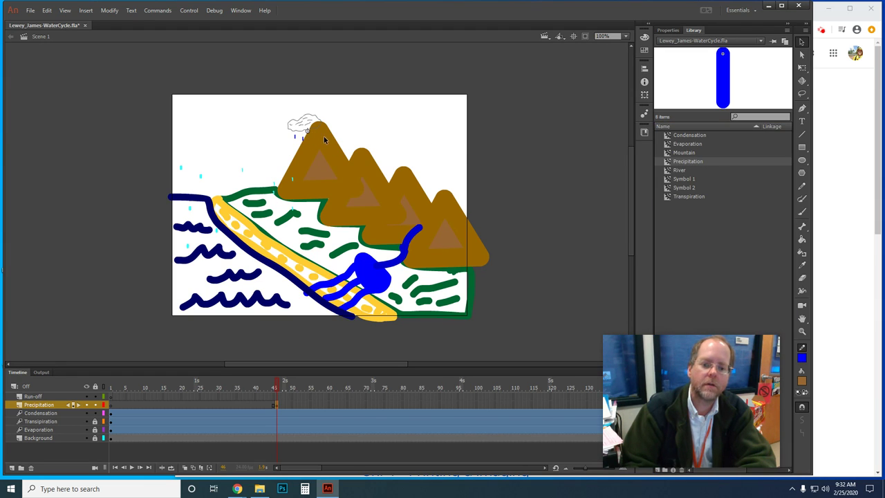
{"action": "left_click_drag", "start_coordinate": [681, 164], "coordinate": [360, 160]}
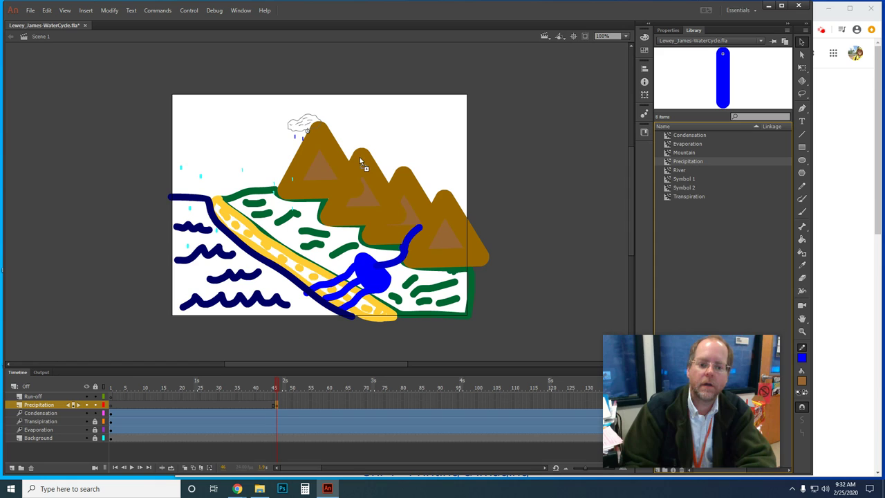
{"action": "left_click_drag", "start_coordinate": [311, 141], "coordinate": [310, 138]}
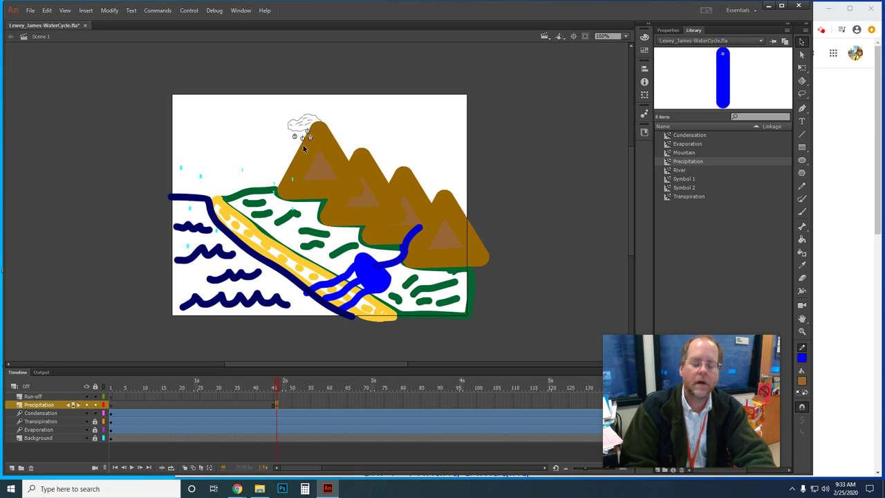
Insert Precipitation keyframes at frames 47 to 50, shifting the four raindrops progressively lower along the first mountain
{"action": "right_click", "coordinate": [280, 406]}
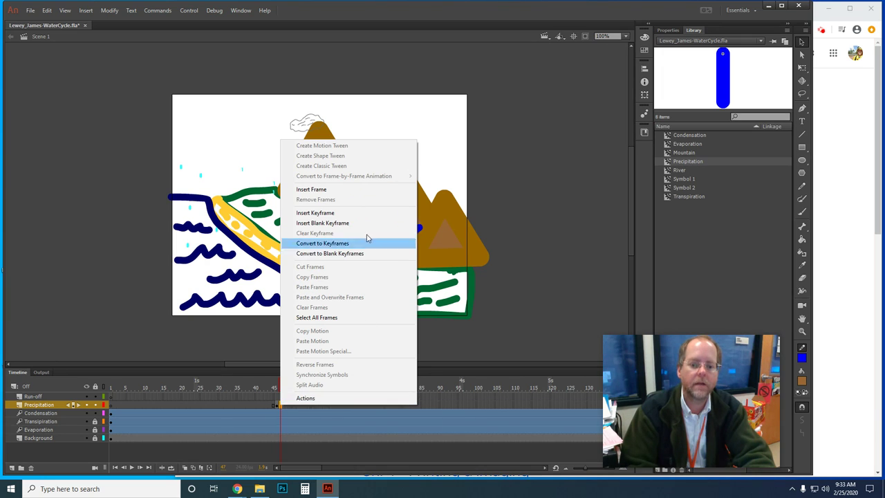
{"action": "left_click", "coordinate": [349, 213]}
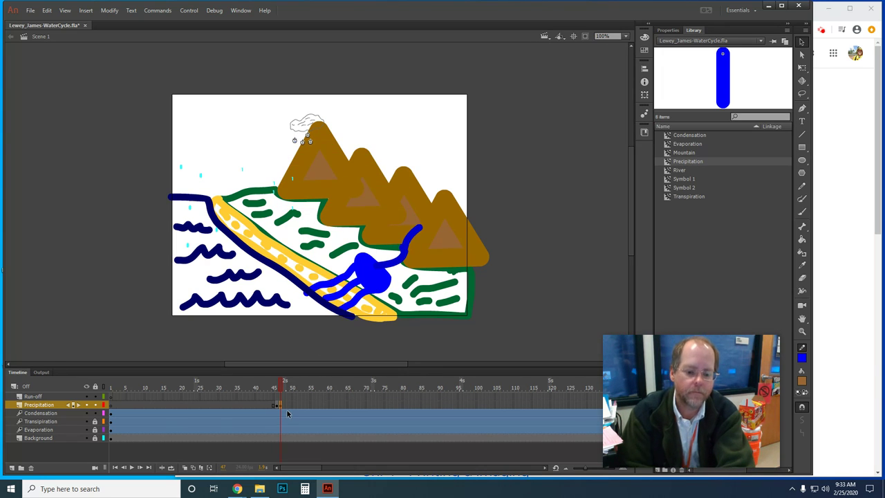
{"action": "right_click", "coordinate": [283, 408]}
{"action": "left_click", "coordinate": [348, 217]}
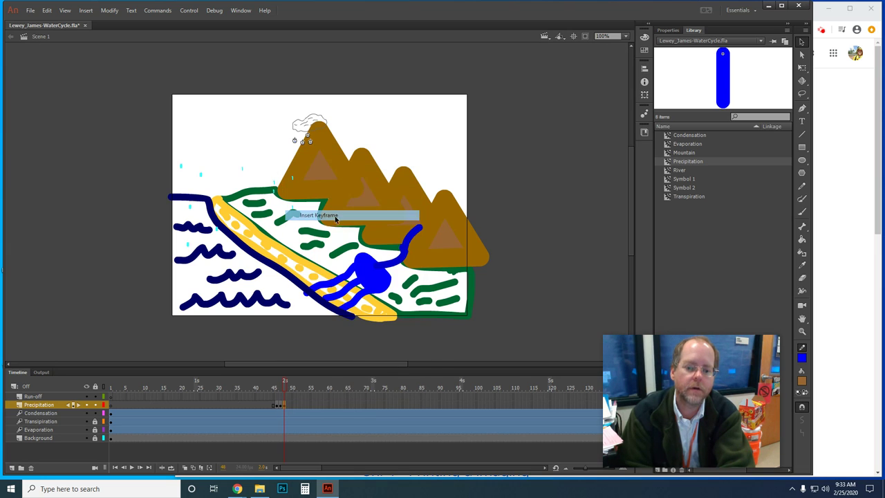
{"action": "left_click", "coordinate": [289, 407]}
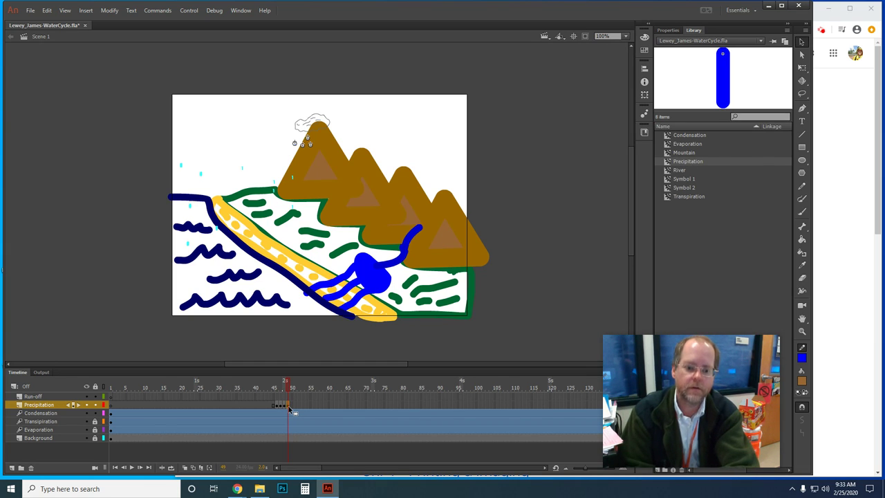
{"action": "left_click", "coordinate": [291, 406]}
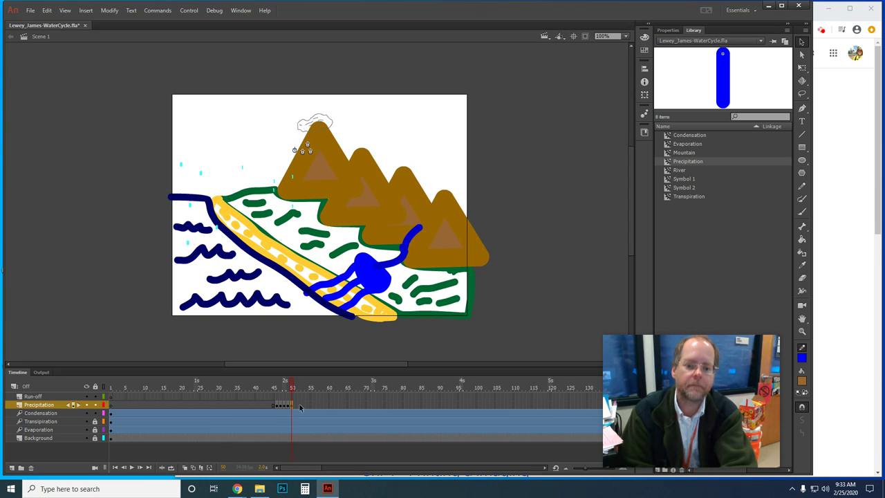
Keyframe the Precipitation layer at frames 51, 52 and 53, lowering the existing raindrops and adding one new drop under the cloud each time
{"action": "key", "text": "period"}
{"action": "left_click_drag", "start_coordinate": [688, 164], "coordinate": [316, 138]}
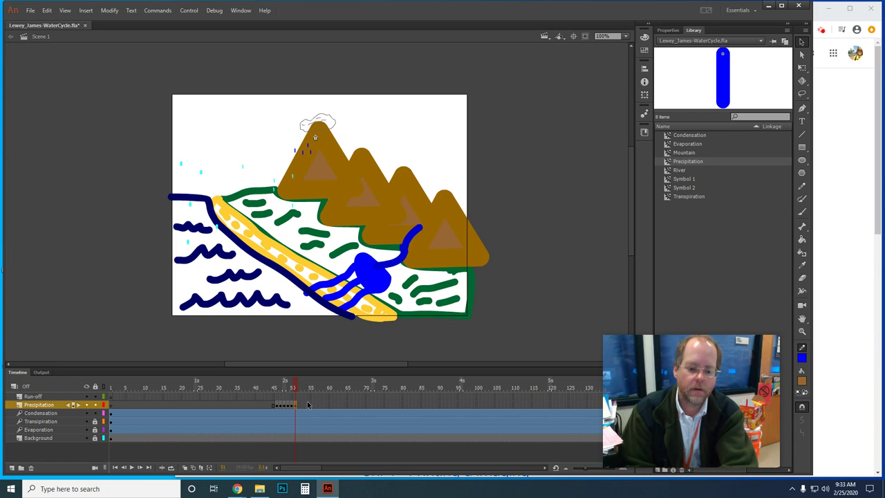
{"action": "left_click_drag", "start_coordinate": [289, 142], "coordinate": [311, 160]}
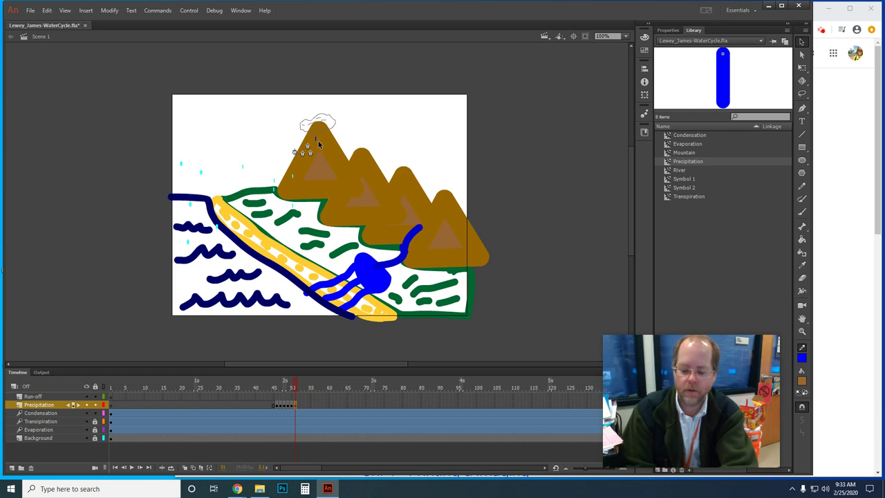
{"action": "key", "text": "period"}
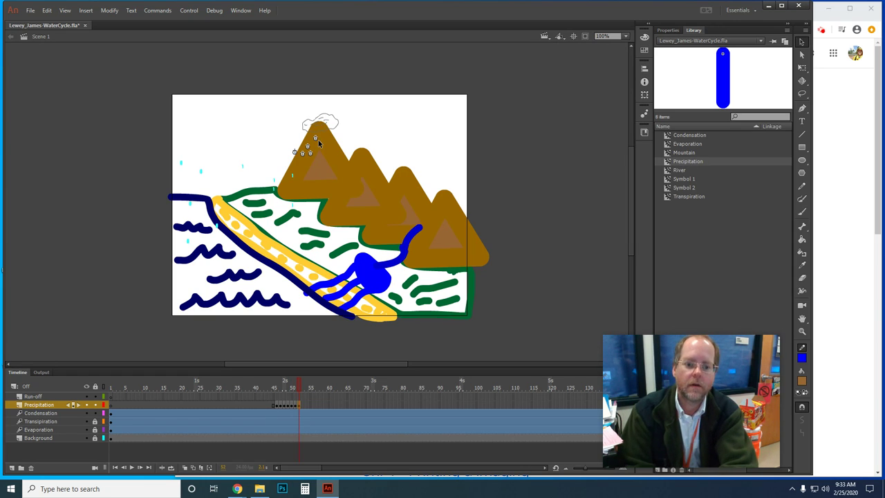
{"action": "left_click_drag", "start_coordinate": [284, 135], "coordinate": [320, 166]}
{"action": "left_click_drag", "start_coordinate": [682, 164], "coordinate": [343, 177]}
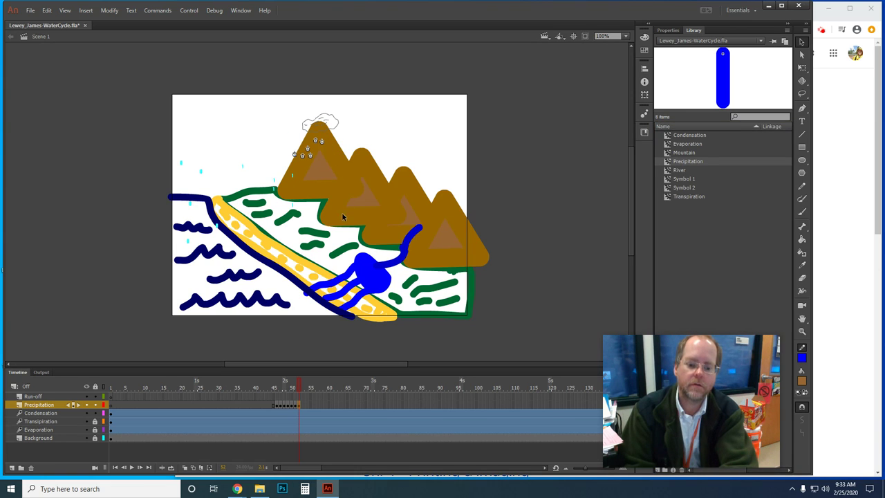
{"action": "left_click", "coordinate": [302, 407]}
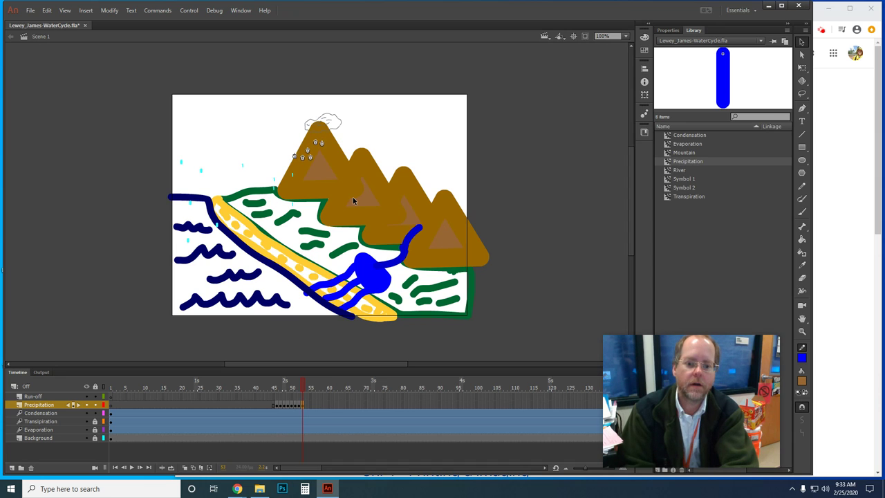
{"action": "left_click_drag", "start_coordinate": [680, 161], "coordinate": [329, 136]}
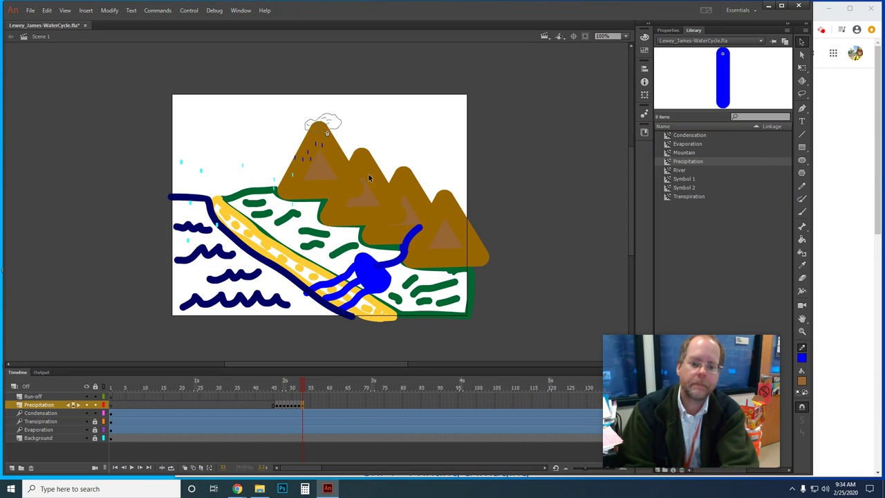
Select all the raindrops, insert a keyframe at frame 54 and nudge them slightly down
{"action": "left_click_drag", "start_coordinate": [289, 127], "coordinate": [341, 178]}
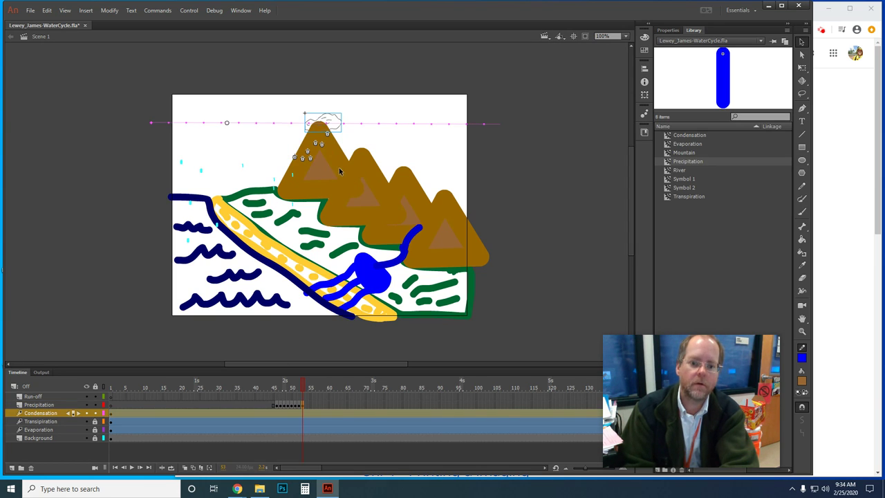
{"action": "left_click_drag", "start_coordinate": [333, 133], "coordinate": [289, 175]}
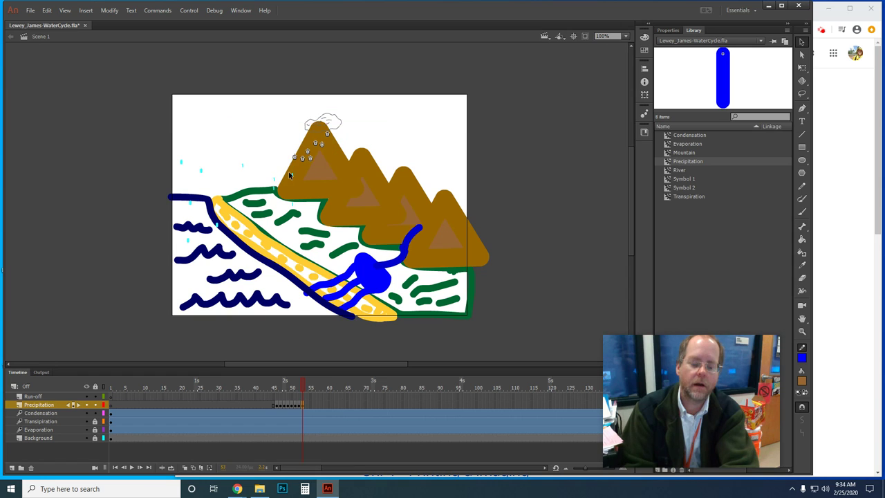
{"action": "key", "text": "F6"}
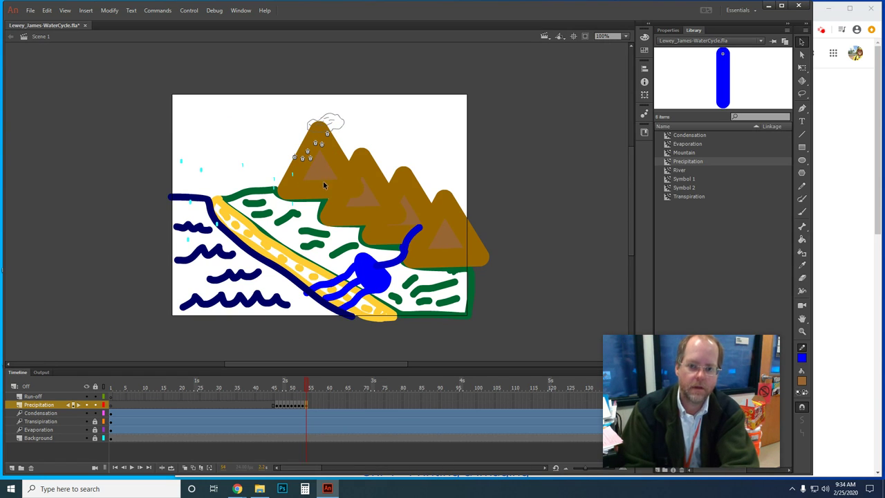
{"action": "key", "text": "Down"}
{"action": "key", "text": "Down"}
{"action": "key", "text": "Down"}
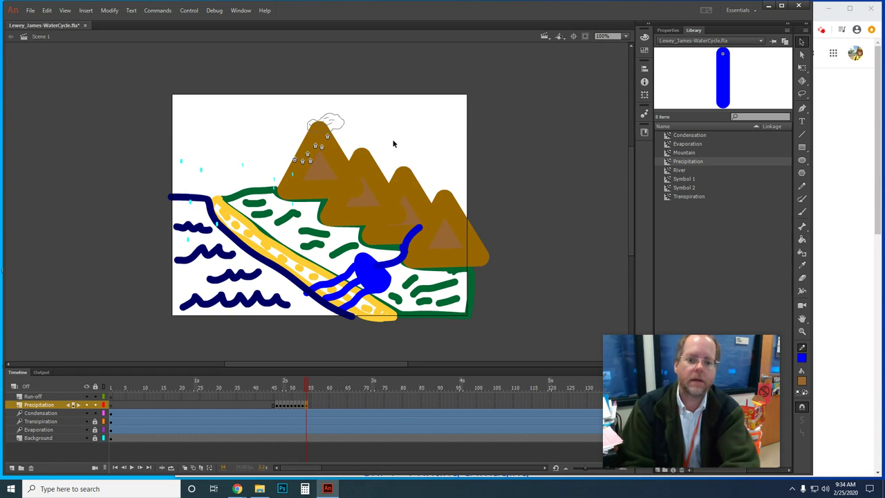
{"action": "left_click", "coordinate": [392, 144]}
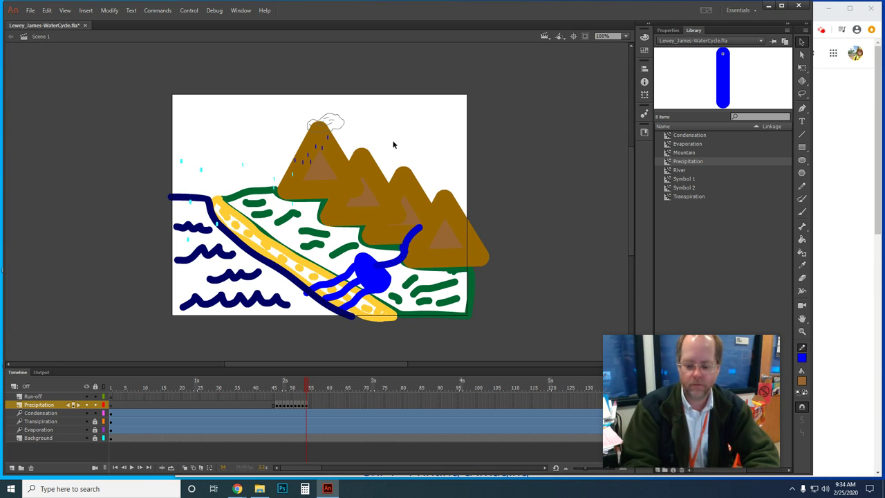
Test the movie to check the rain falling from the drifting cloud, and close the preview
{"action": "key", "text": "ctrl+Return"}
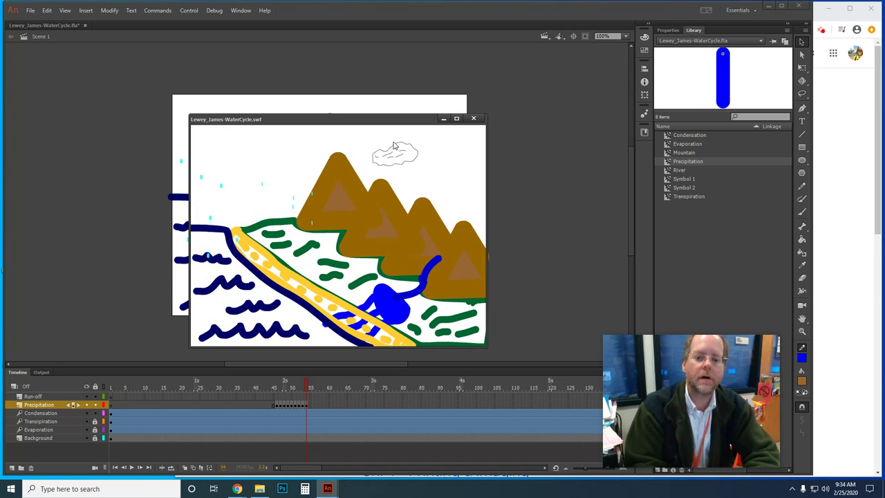
{"action": "left_click", "coordinate": [31, 10]}
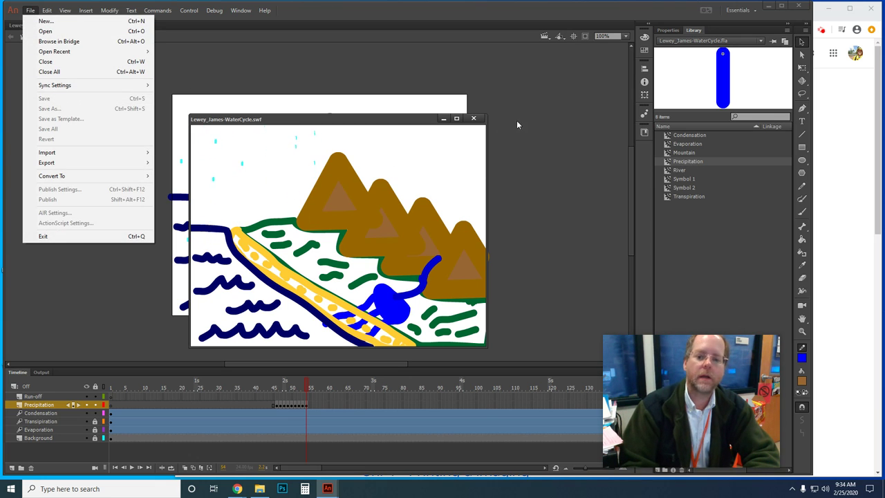
{"action": "left_click", "coordinate": [474, 119]}
Save the water cycle document and look through its export options
{"action": "left_click", "coordinate": [30, 10]}
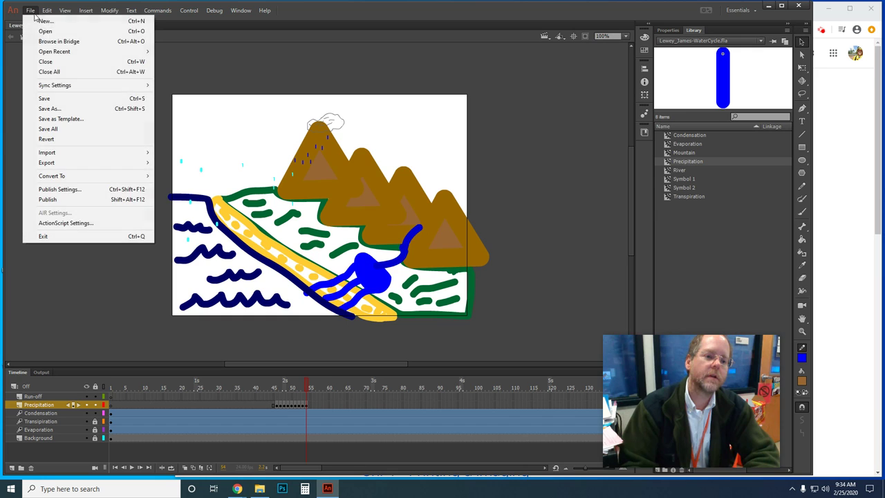
{"action": "left_click", "coordinate": [57, 97]}
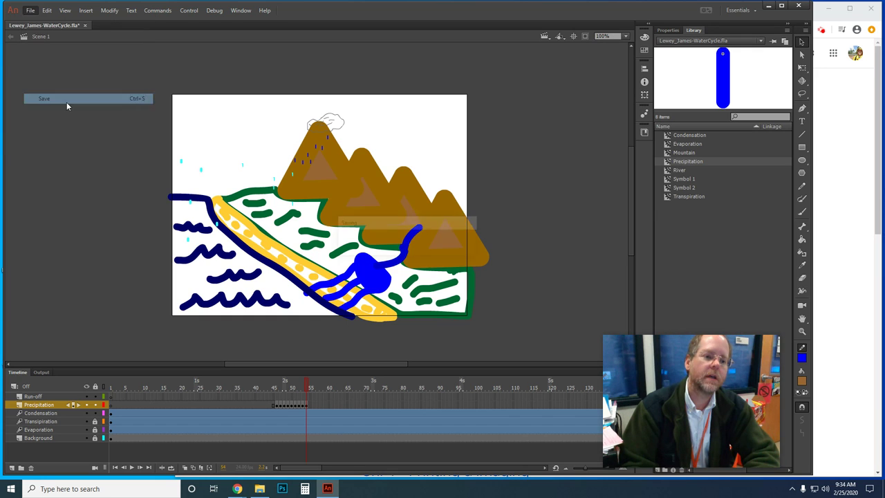
{"action": "left_click", "coordinate": [31, 11]}
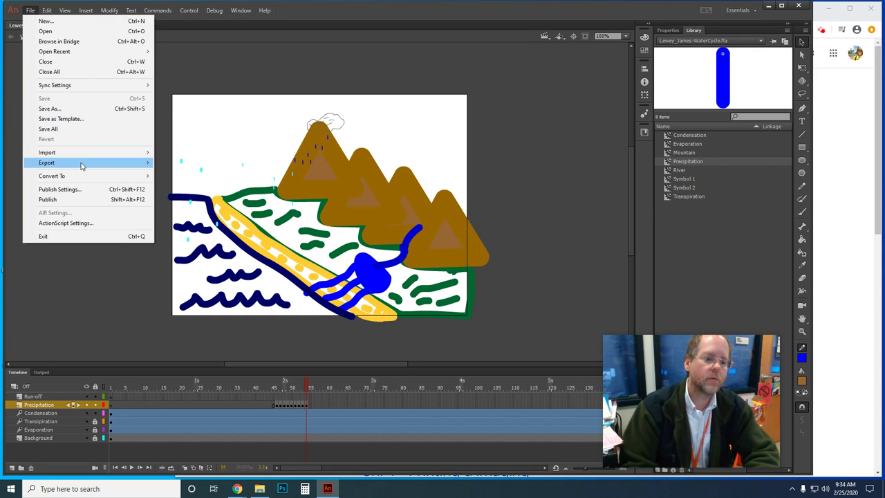
{"action": "mouse_move", "coordinate": [81, 164]}
{"action": "left_click", "coordinate": [221, 203]}
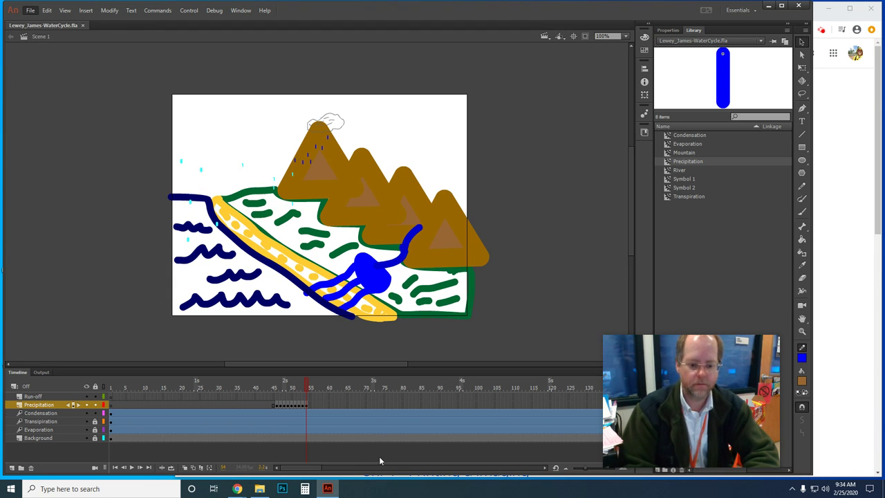
{"action": "mouse_move", "coordinate": [238, 488]}
{"action": "left_click", "coordinate": [408, 464]}
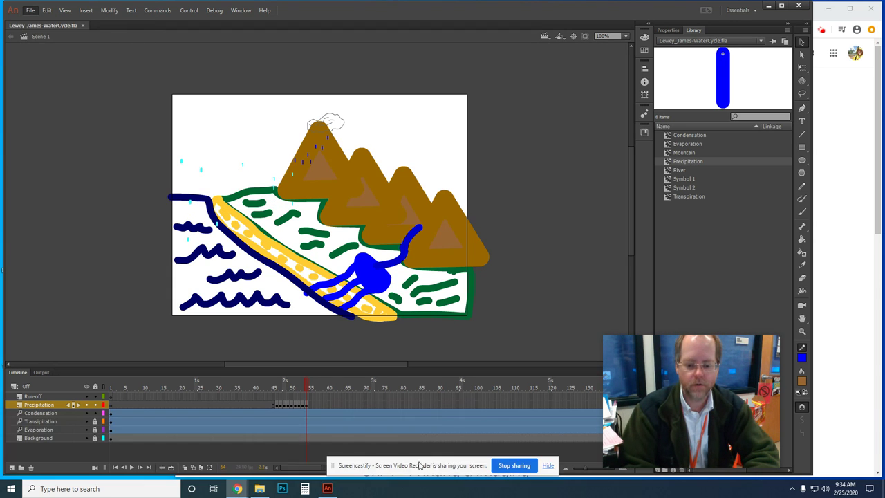